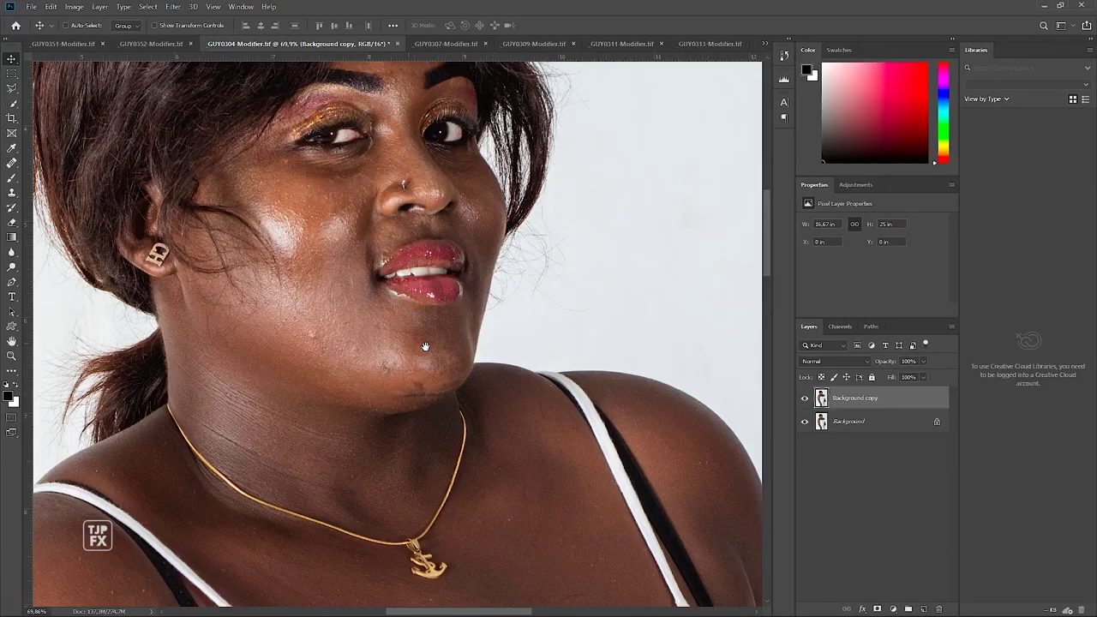
Zoom in on the chin and heal its blemishes with the Spot Healing Brush.
{"action": "left_click_drag", "start_coordinate": [350, 334], "coordinate": [391, 332]}
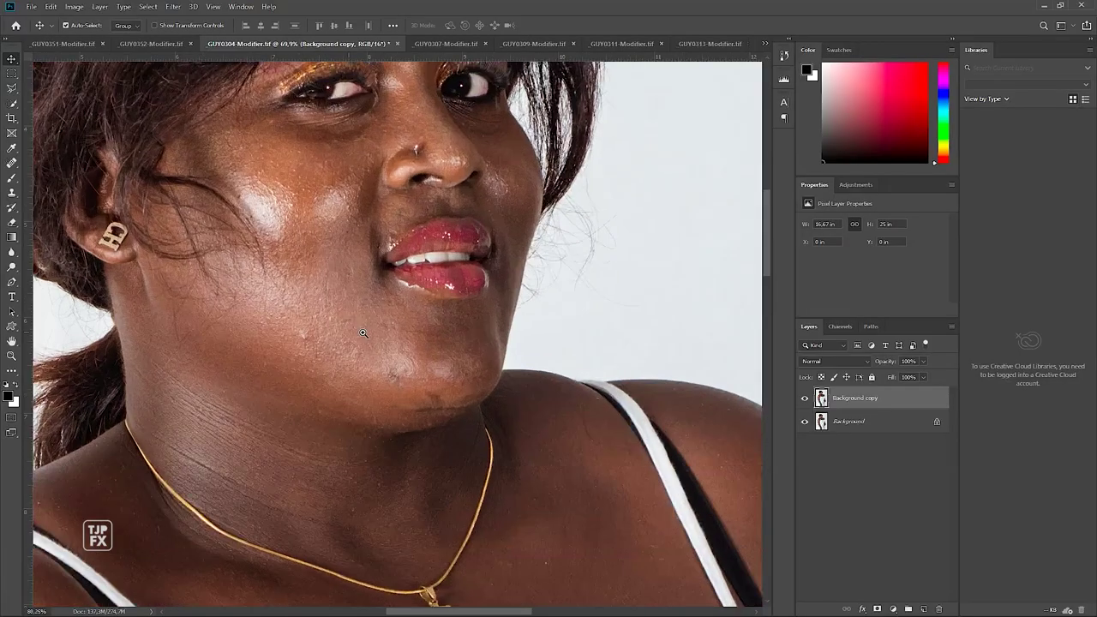
{"action": "left_click_drag", "start_coordinate": [262, 326], "coordinate": [282, 326]}
{"action": "key", "text": "j"}
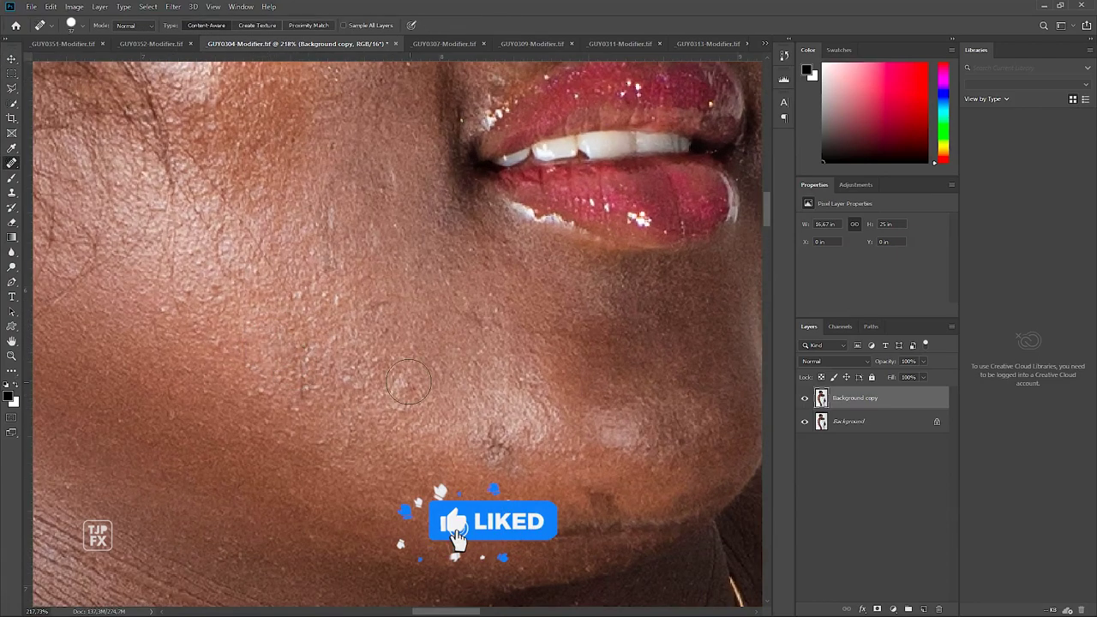
{"action": "left_click_drag", "start_coordinate": [405, 377], "coordinate": [419, 377]}
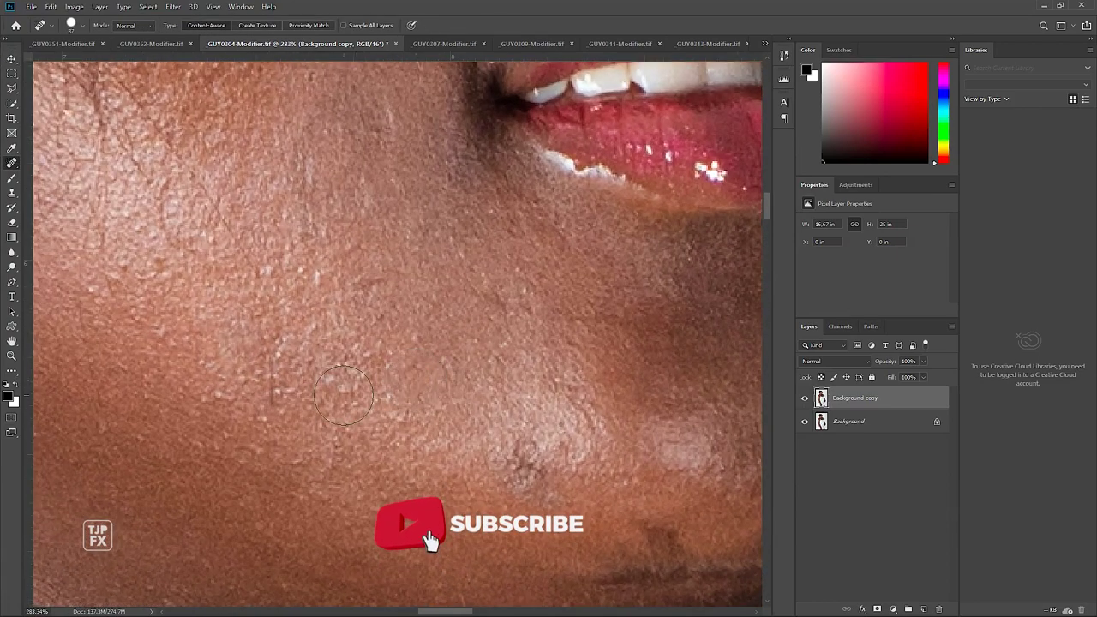
{"action": "left_click", "coordinate": [511, 456]}
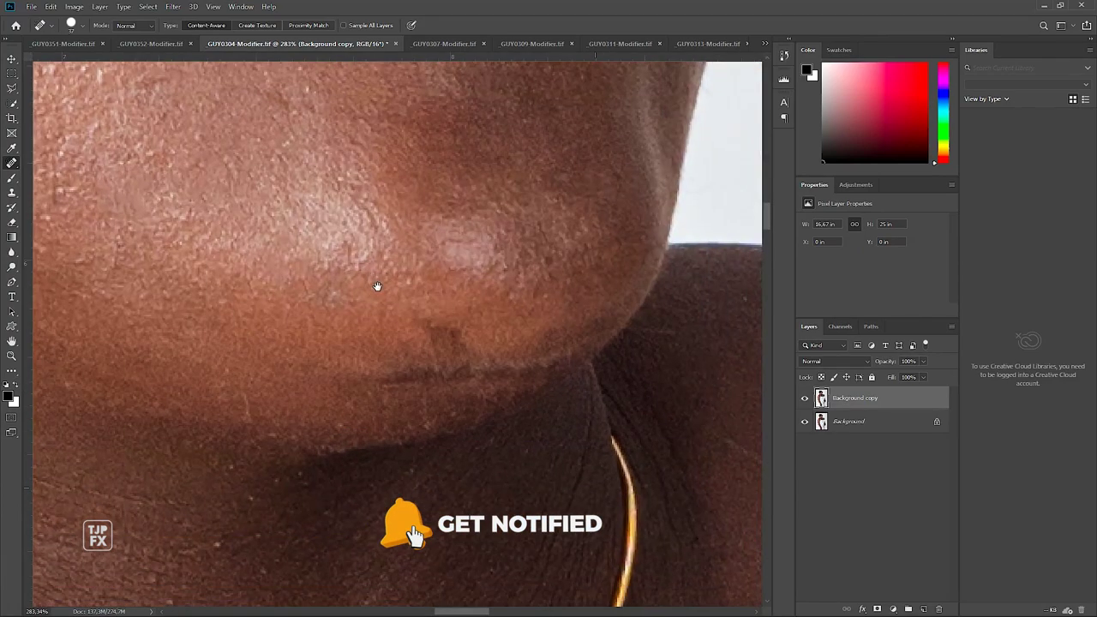
{"action": "left_click_drag", "start_coordinate": [415, 302], "coordinate": [427, 323]}
{"action": "left_click", "coordinate": [490, 333]}
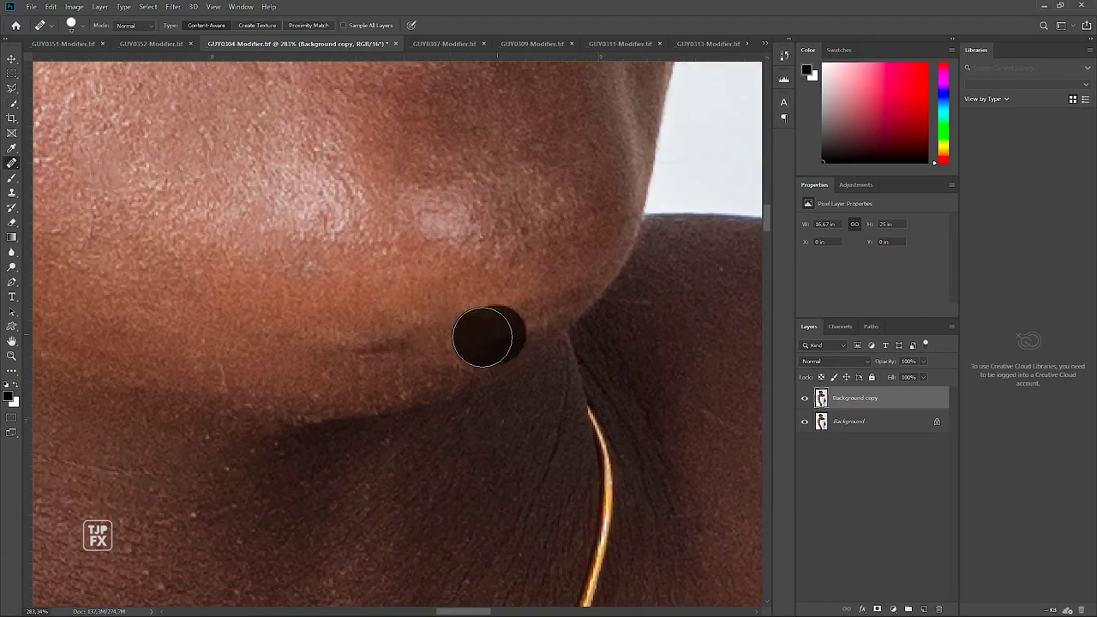
{"action": "left_click", "coordinate": [314, 411]}
Heal the small spots below the eye and on the upper cheek.
{"action": "scroll", "coordinate": [289, 385], "scroll_direction": "down", "scroll_amount": 5}
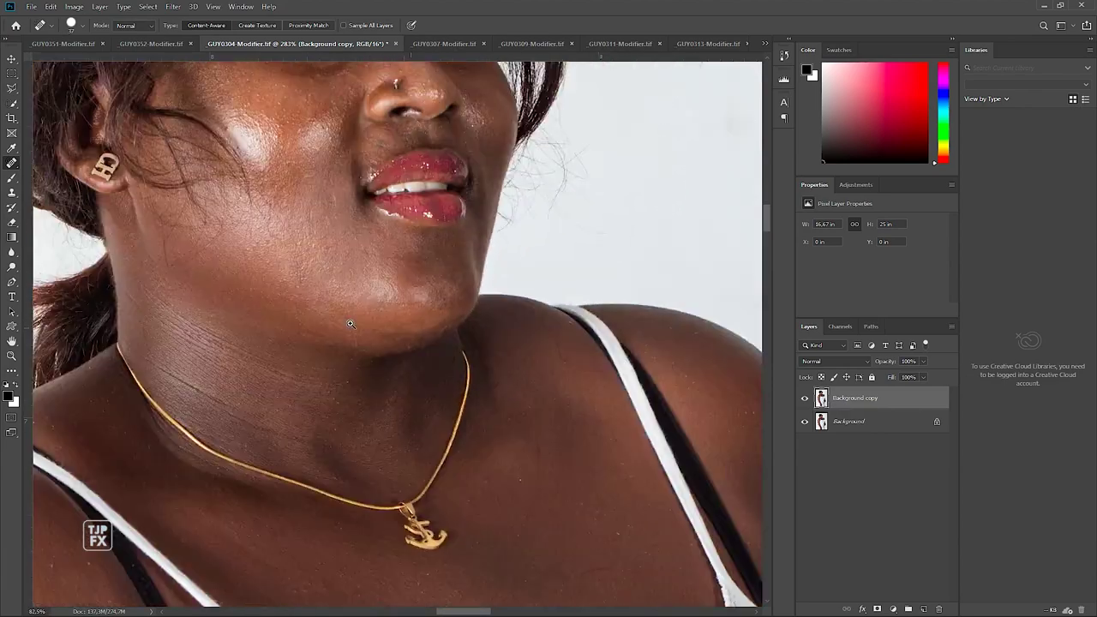
{"action": "mouse_move", "coordinate": [277, 311]}
{"action": "left_mouse_down"}
{"action": "mouse_move", "coordinate": [320, 334]}
{"action": "mouse_move", "coordinate": [326, 437]}
{"action": "left_mouse_up"}
{"action": "scroll", "coordinate": [263, 201], "scroll_direction": "up", "scroll_amount": 3}
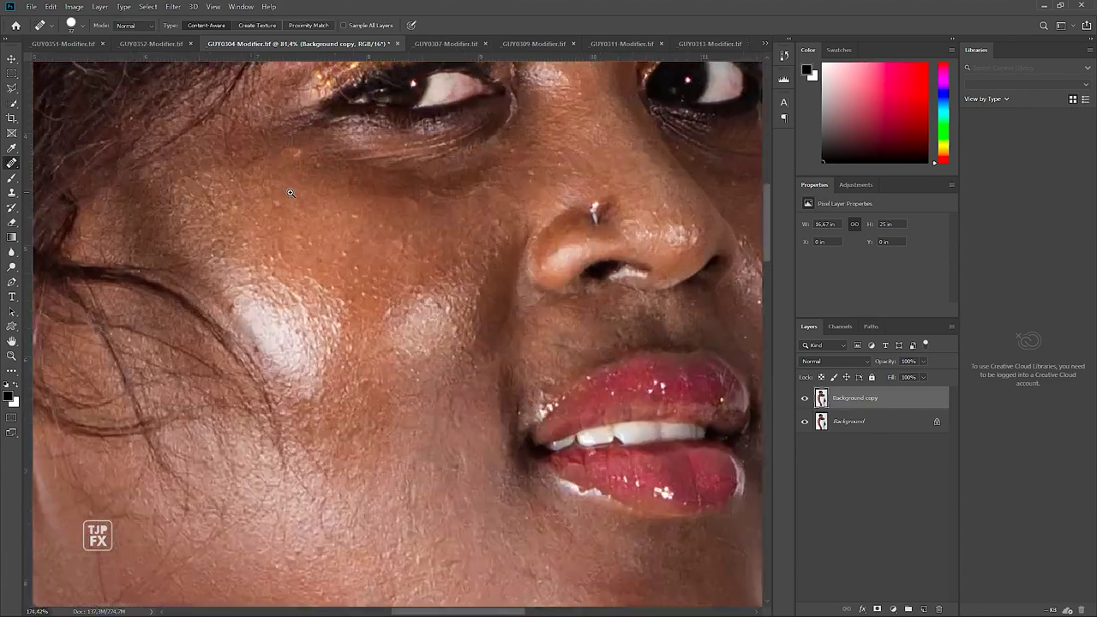
{"action": "scroll", "coordinate": [264, 200], "scroll_direction": "up", "scroll_amount": 2}
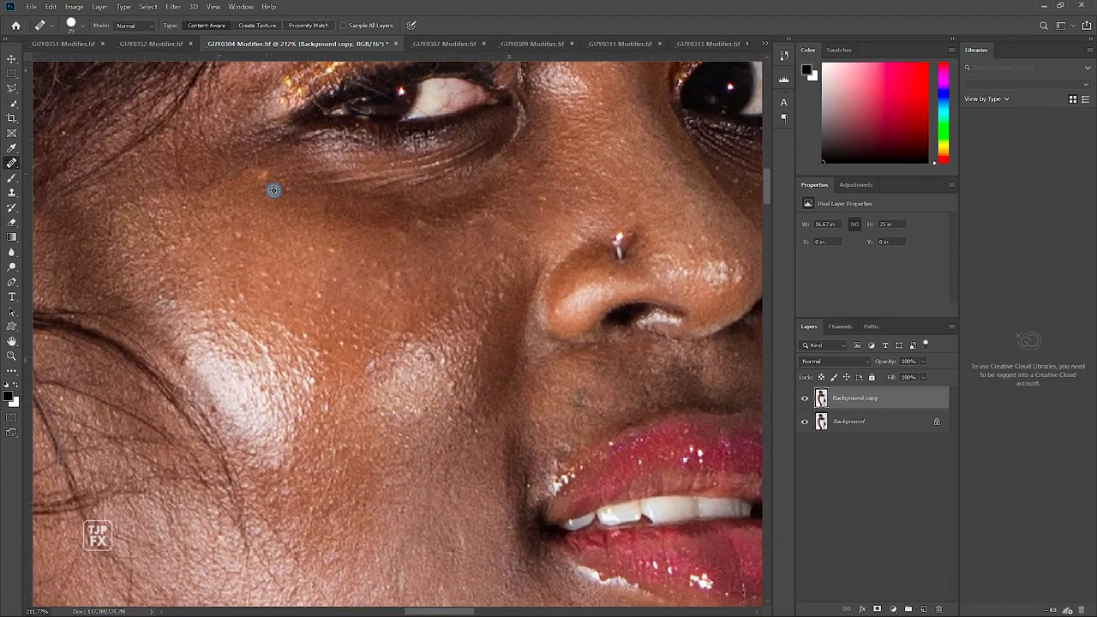
{"action": "left_click", "coordinate": [260, 172]}
{"action": "left_click", "coordinate": [420, 228]}
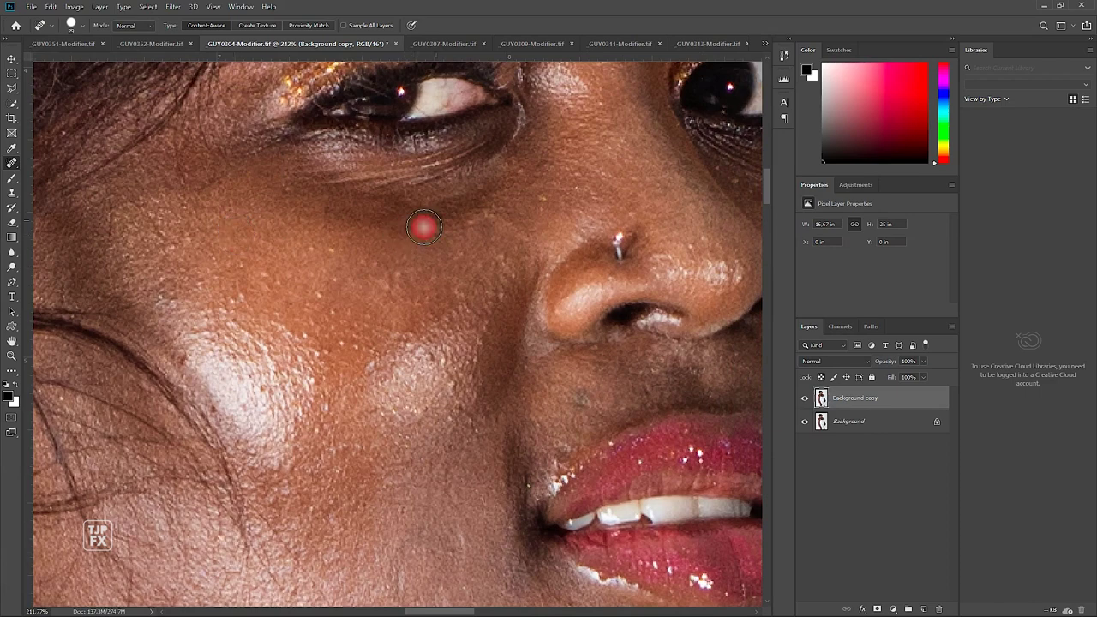
{"action": "left_click", "coordinate": [537, 195]}
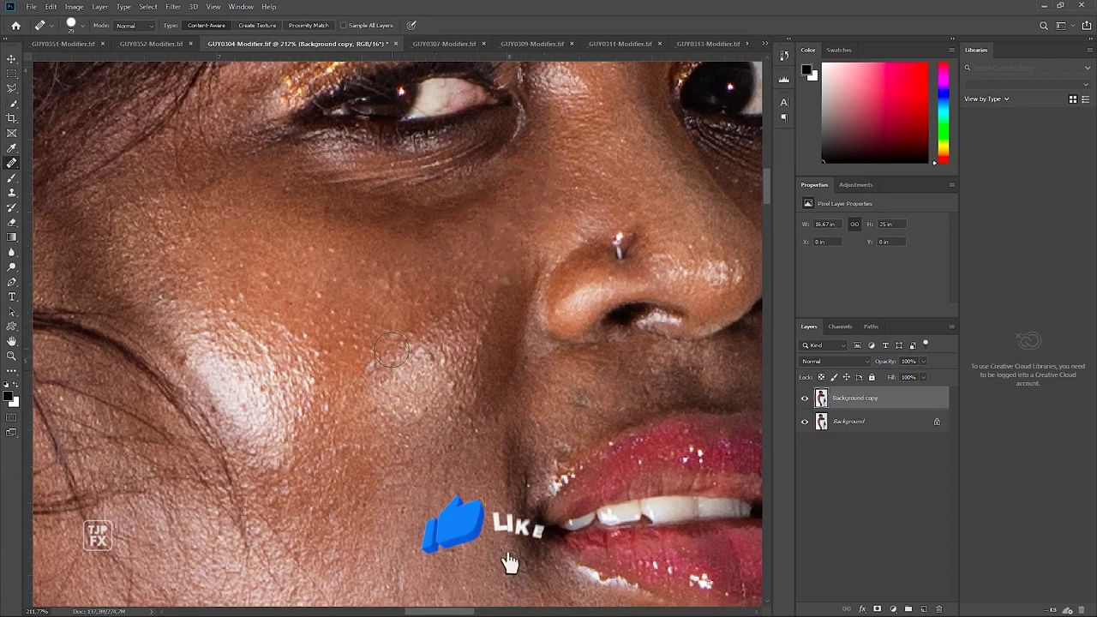
Heal the scattered spots across the middle and lower cheek.
{"action": "left_click_drag", "start_coordinate": [408, 337], "coordinate": [459, 381]}
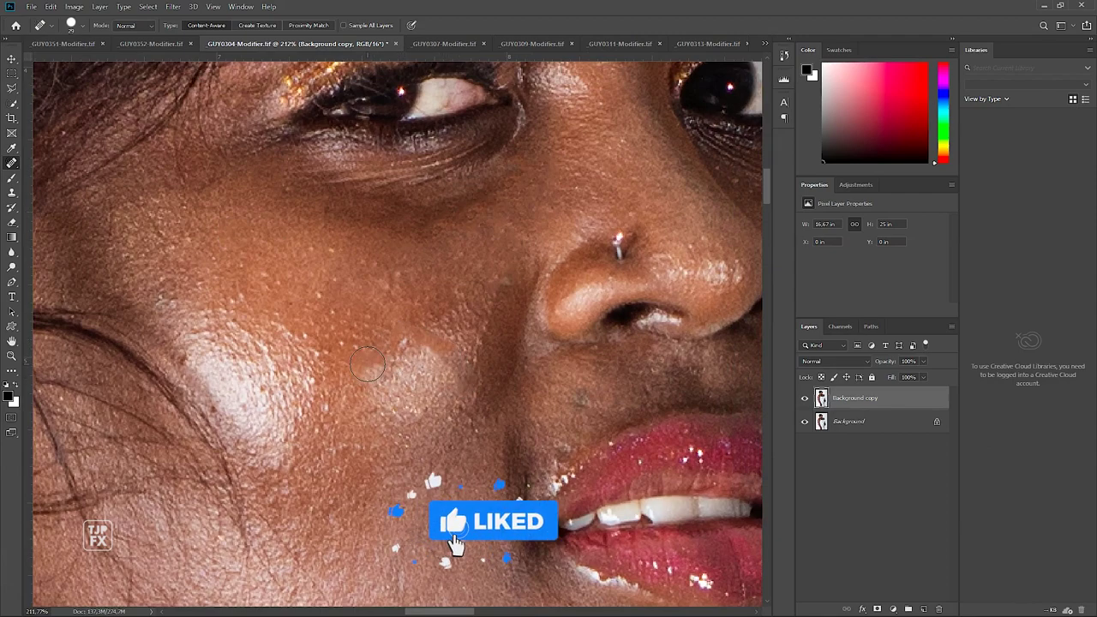
{"action": "left_click", "coordinate": [321, 371]}
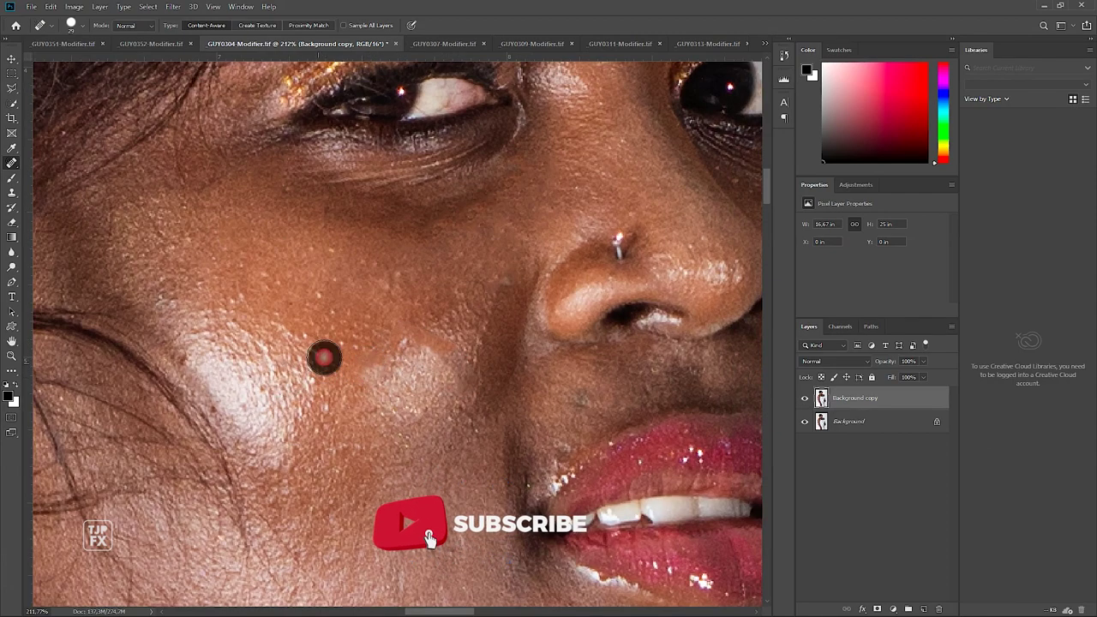
{"action": "left_click", "coordinate": [186, 361]}
{"action": "left_click", "coordinate": [221, 326]}
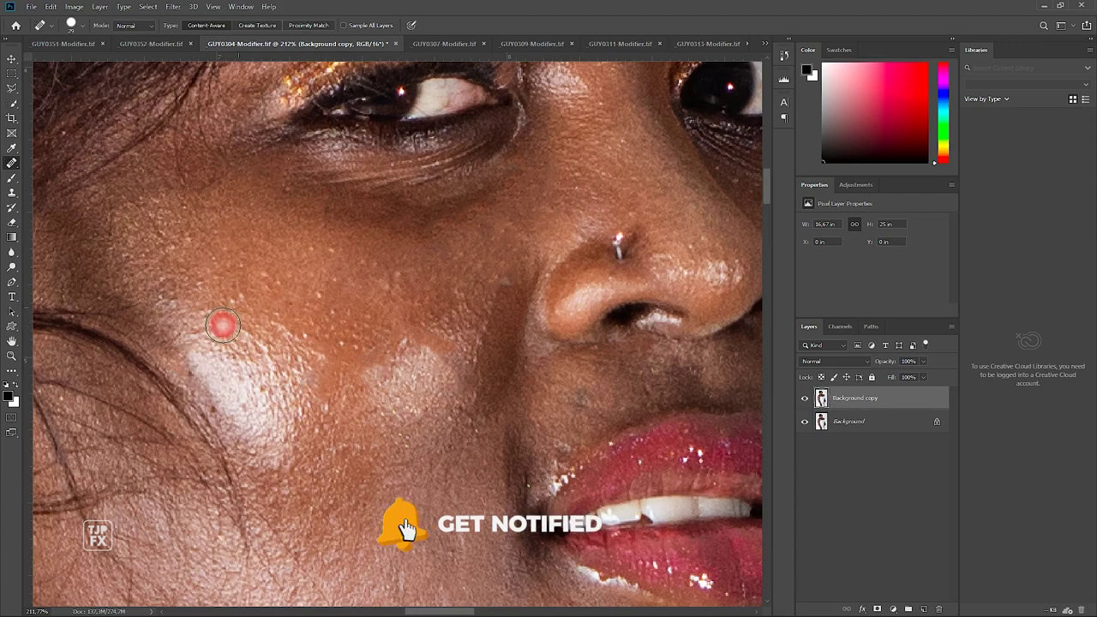
{"action": "left_click", "coordinate": [238, 307]}
{"action": "left_click", "coordinate": [248, 338]}
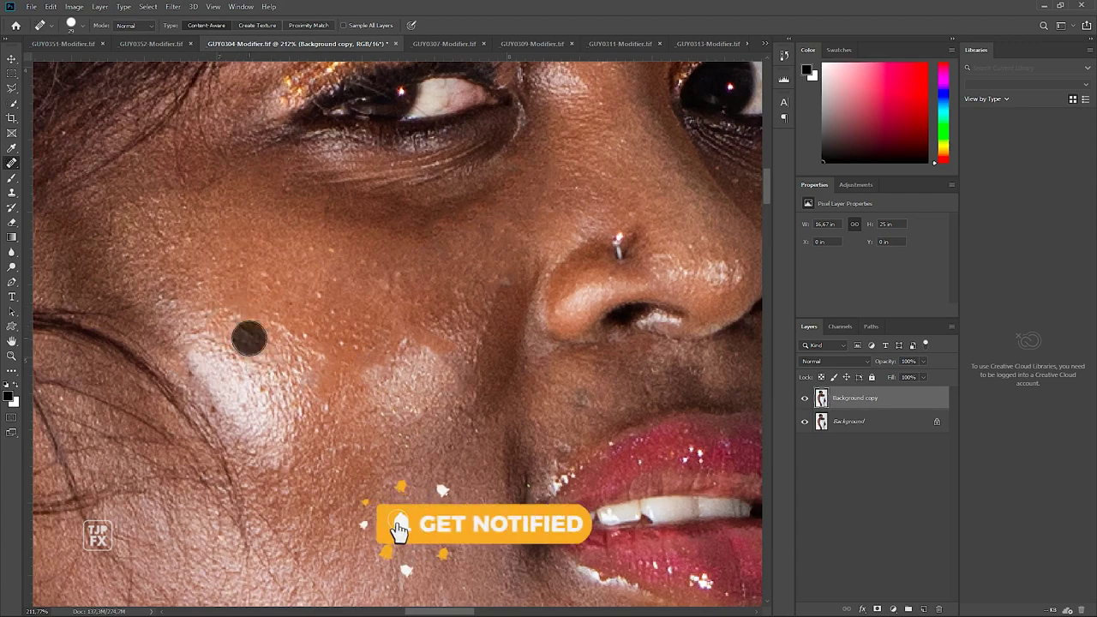
{"action": "left_click", "coordinate": [220, 417]}
{"action": "left_click", "coordinate": [190, 375]}
{"action": "left_click", "coordinate": [262, 375]}
Heal the spots along the edges of the white highlight patch on the cheek.
{"action": "left_click", "coordinate": [284, 397]}
{"action": "left_click", "coordinate": [283, 458]}
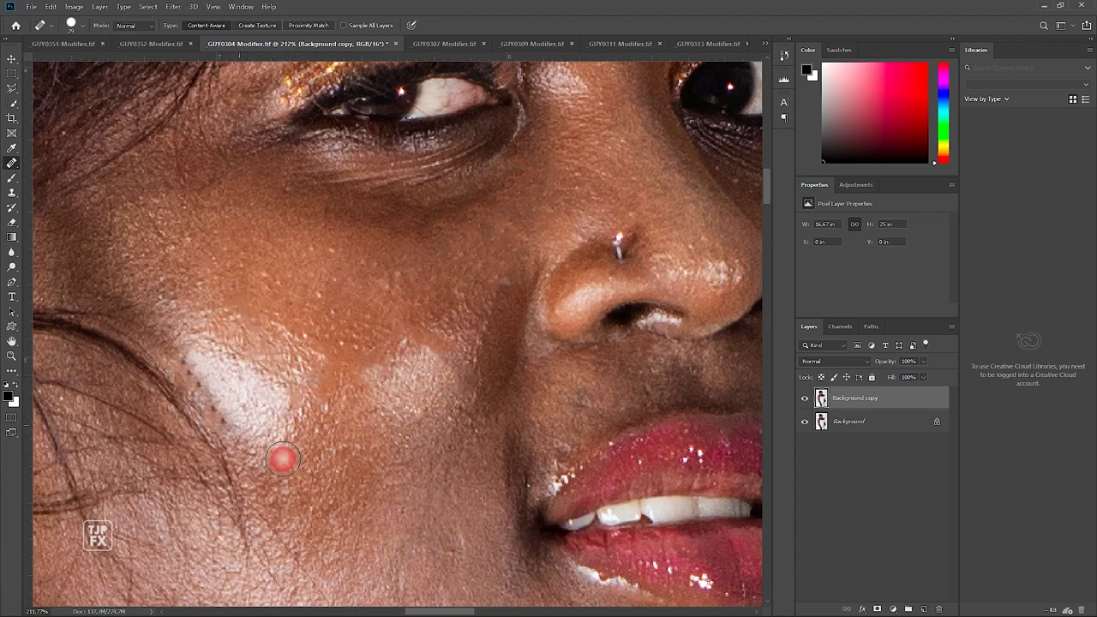
{"action": "left_click", "coordinate": [221, 413]}
{"action": "left_click", "coordinate": [193, 370]}
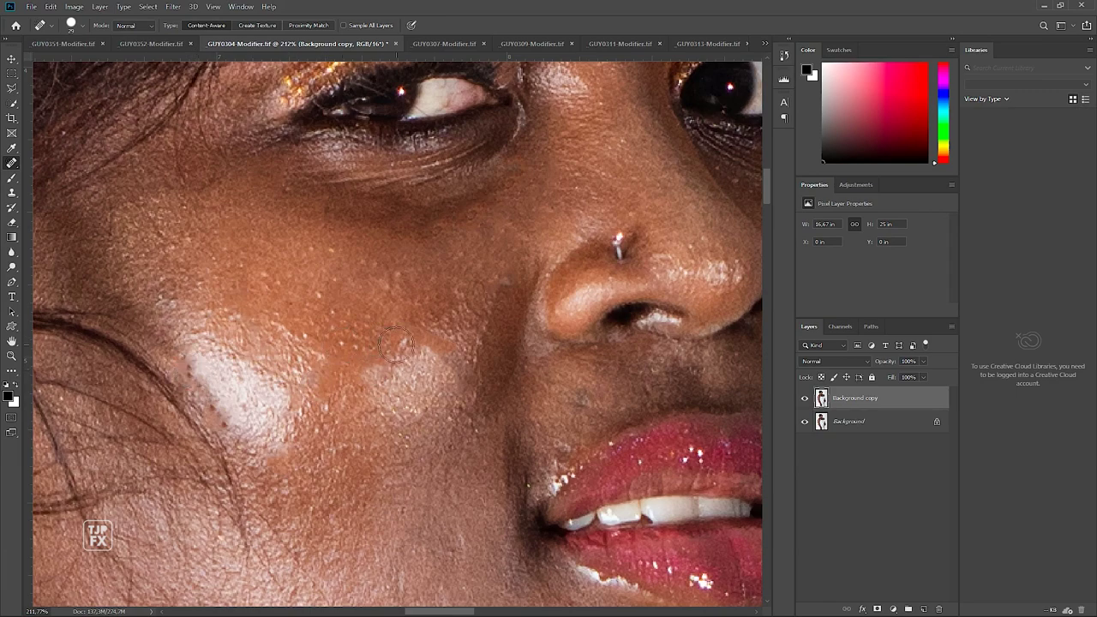
{"action": "left_click", "coordinate": [445, 418]}
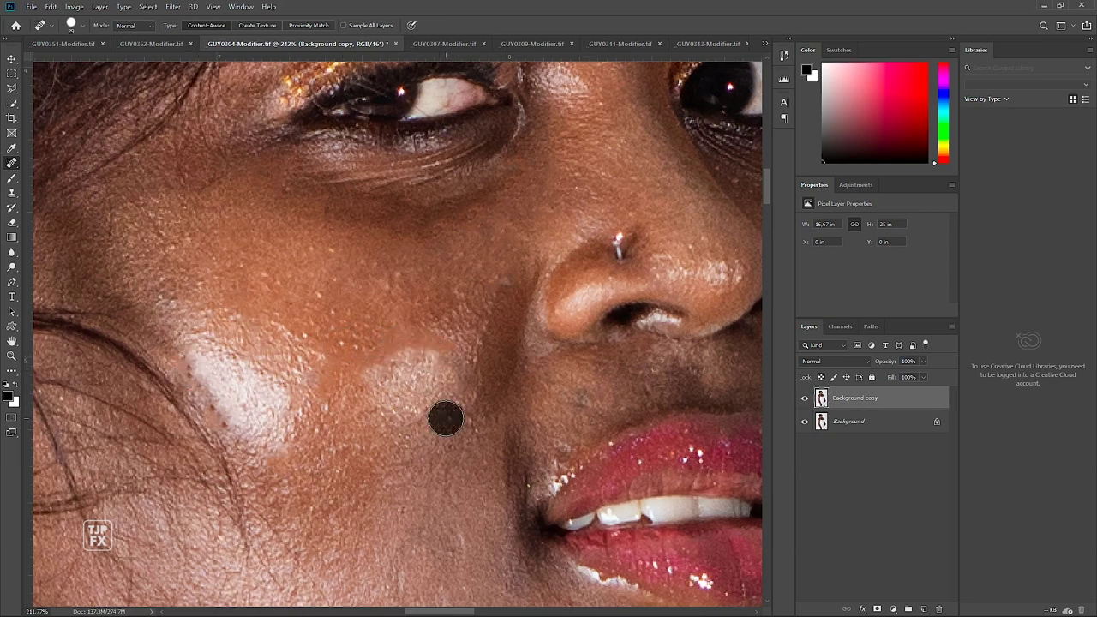
{"action": "left_click", "coordinate": [319, 409]}
{"action": "left_click", "coordinate": [260, 410]}
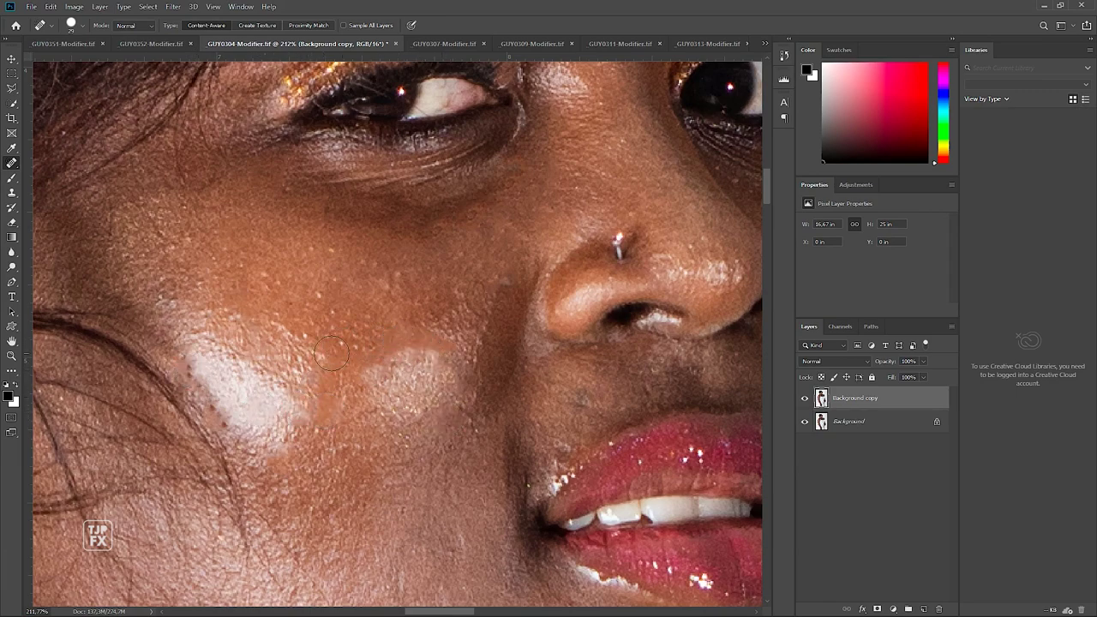
{"action": "left_click_drag", "start_coordinate": [439, 321], "coordinate": [152, 360]}
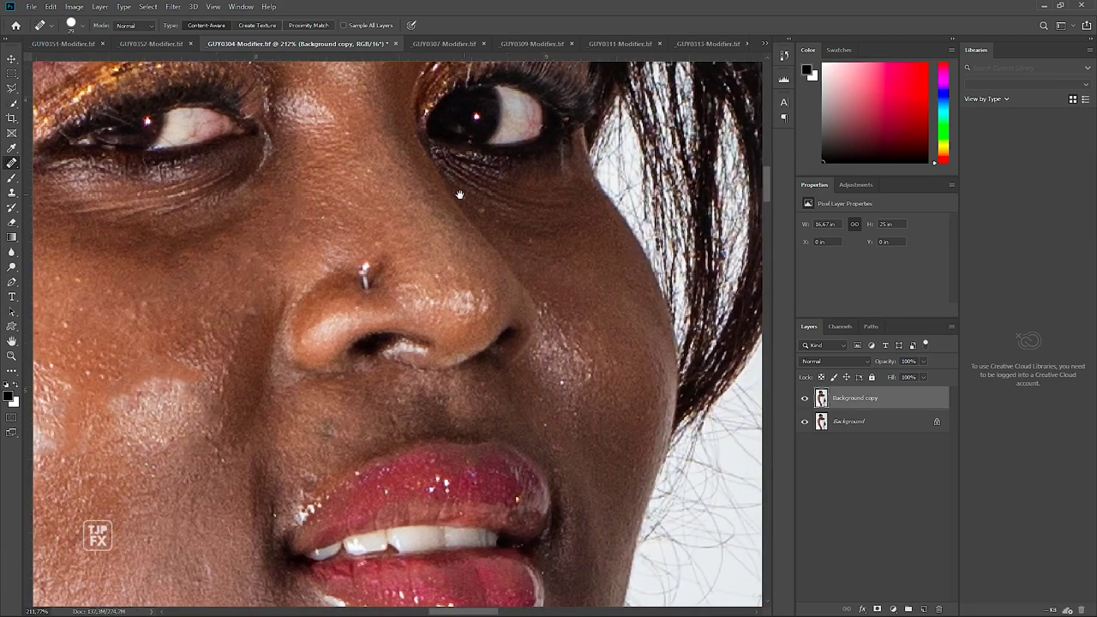
Zoom in on the eyes and heal the spots between the eyebrows and on the forehead.
{"action": "left_click_drag", "start_coordinate": [459, 194], "coordinate": [411, 239]}
{"action": "scroll", "coordinate": [431, 228], "scroll_direction": "up", "scroll_amount": 1}
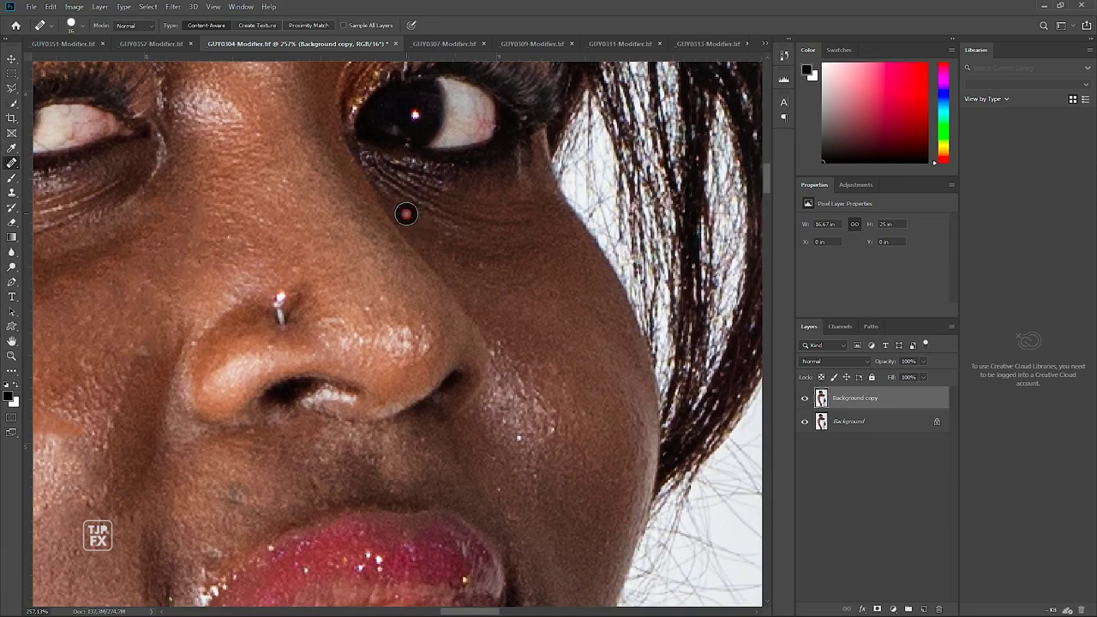
{"action": "left_click_drag", "start_coordinate": [522, 374], "coordinate": [427, 267]}
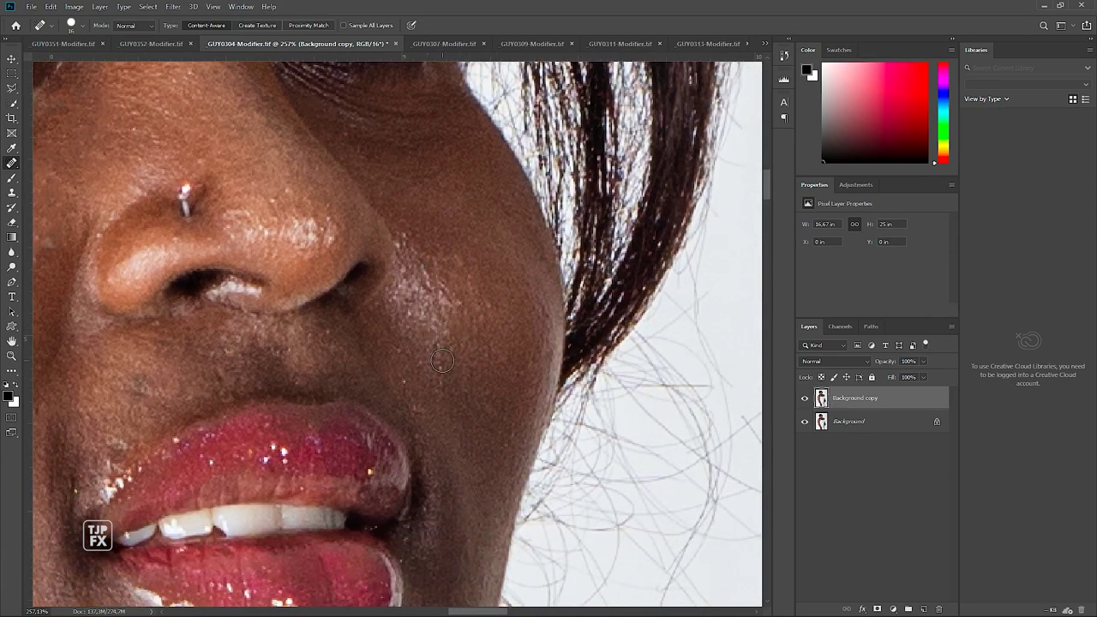
{"action": "mouse_move", "coordinate": [442, 364]}
{"action": "left_mouse_down"}
{"action": "mouse_move", "coordinate": [427, 304]}
{"action": "mouse_move", "coordinate": [372, 363]}
{"action": "mouse_move", "coordinate": [366, 235]}
{"action": "mouse_move", "coordinate": [400, 225]}
{"action": "mouse_move", "coordinate": [382, 308]}
{"action": "mouse_move", "coordinate": [270, 490]}
{"action": "left_mouse_up"}
{"action": "left_click_drag", "start_coordinate": [407, 307], "coordinate": [386, 331]}
{"action": "mouse_move", "coordinate": [324, 216]}
{"action": "left_mouse_down"}
{"action": "mouse_move", "coordinate": [363, 182]}
{"action": "mouse_move", "coordinate": [369, 208]}
{"action": "mouse_move", "coordinate": [411, 200]}
{"action": "left_mouse_up"}
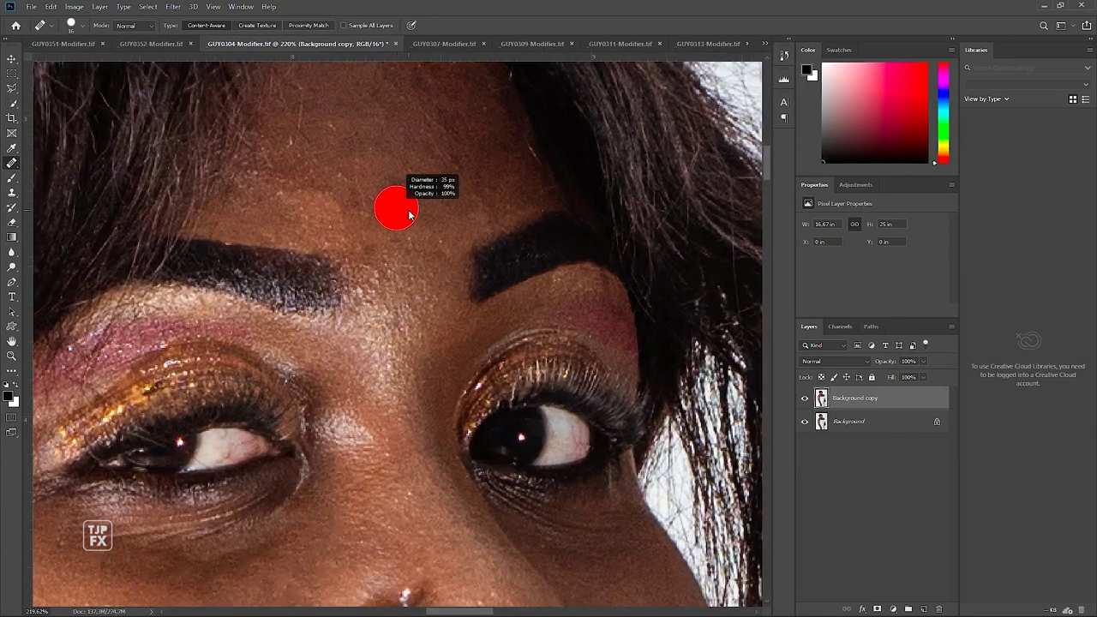
{"action": "left_click", "coordinate": [342, 213]}
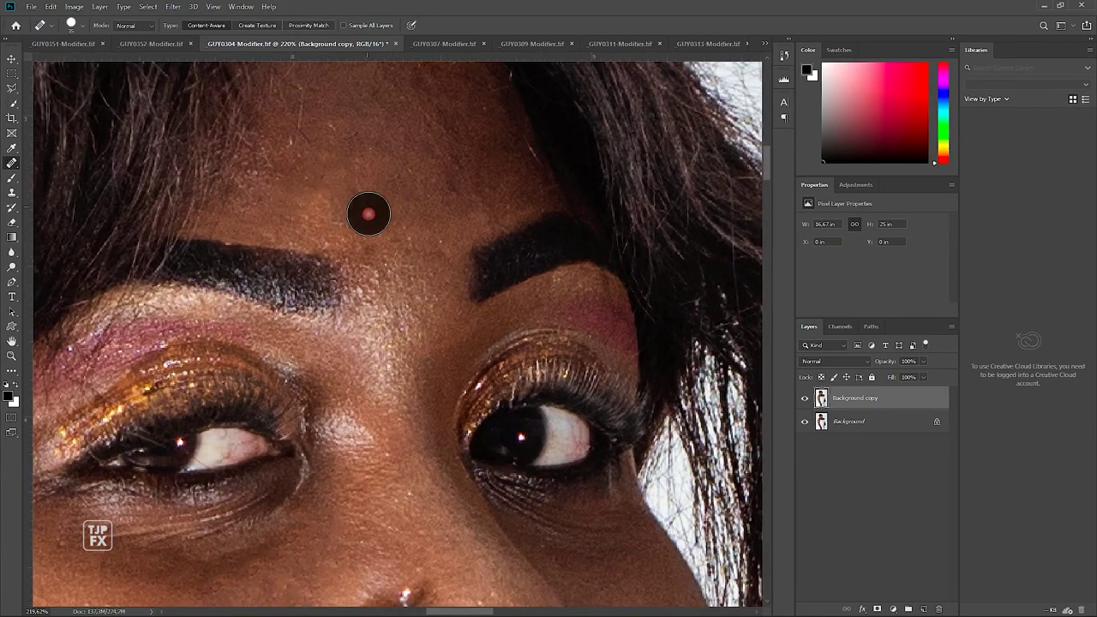
{"action": "left_click", "coordinate": [389, 274]}
Zoom out and review the chin, neck, lace neckline and upper body.
{"action": "left_click_drag", "start_coordinate": [485, 213], "coordinate": [411, 214]}
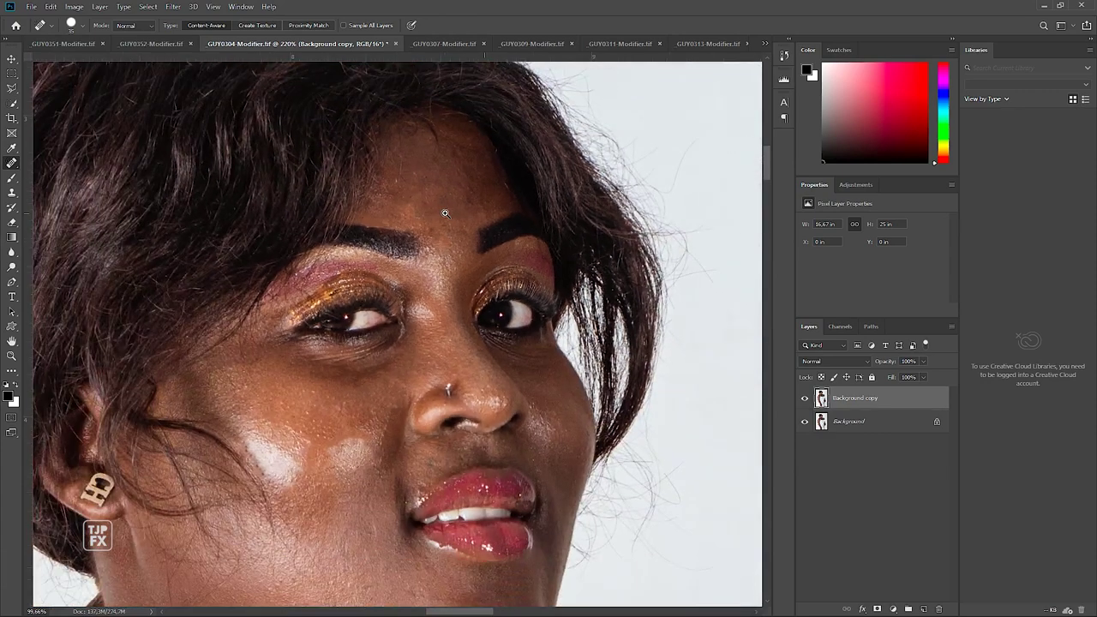
{"action": "left_click_drag", "start_coordinate": [463, 540], "coordinate": [431, 302]}
{"action": "scroll", "coordinate": [431, 301], "scroll_direction": "down", "scroll_amount": 3}
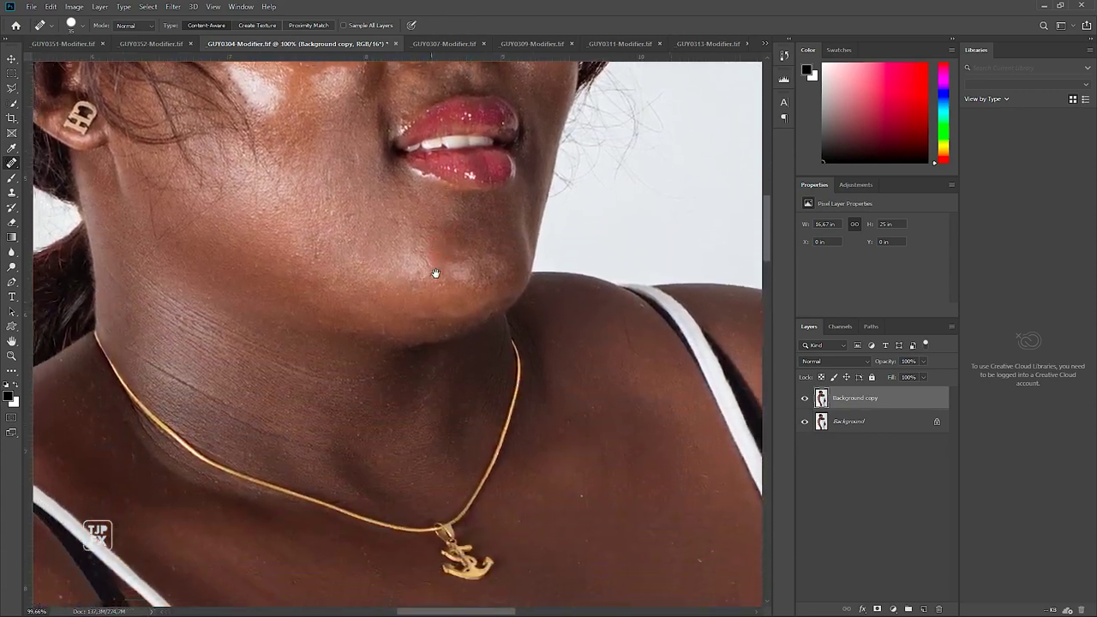
{"action": "scroll", "coordinate": [436, 274], "scroll_direction": "down", "scroll_amount": 3}
{"action": "scroll", "coordinate": [451, 277], "scroll_direction": "down", "scroll_amount": 2}
{"action": "scroll", "coordinate": [441, 274], "scroll_direction": "down", "scroll_amount": 3}
{"action": "left_click_drag", "start_coordinate": [445, 301], "coordinate": [429, 277]}
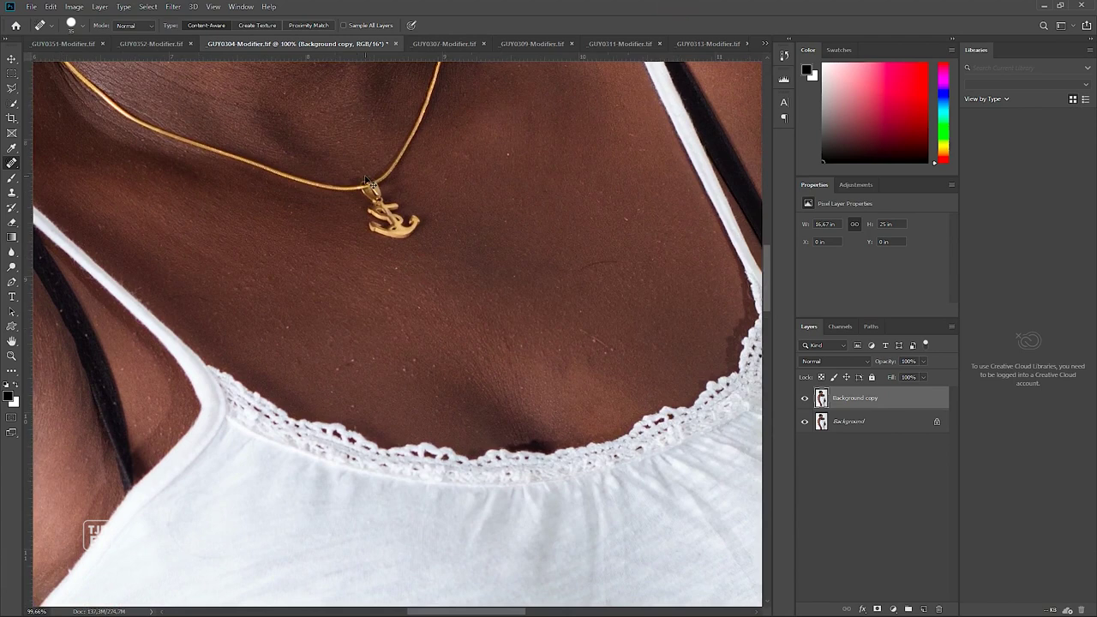
{"action": "key", "text": "ctrl+minus"}
Convert the locked Background into a regular layer named BG and save the document.
{"action": "key", "text": "ctrl+minus"}
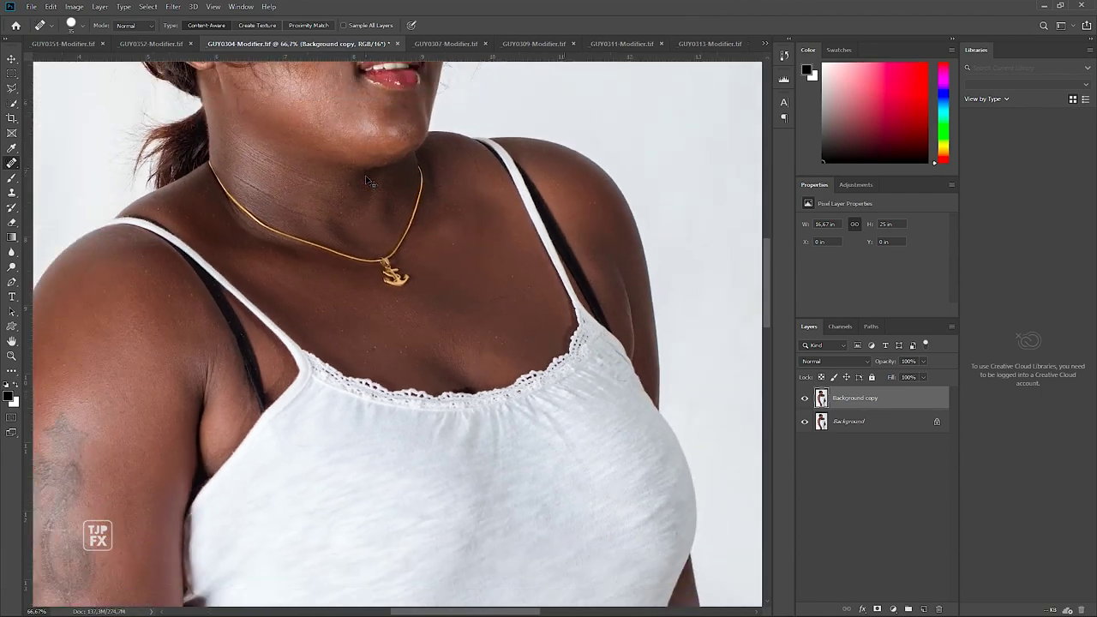
{"action": "key", "text": "ctrl+minus"}
{"action": "key", "text": "ctrl+minus"}
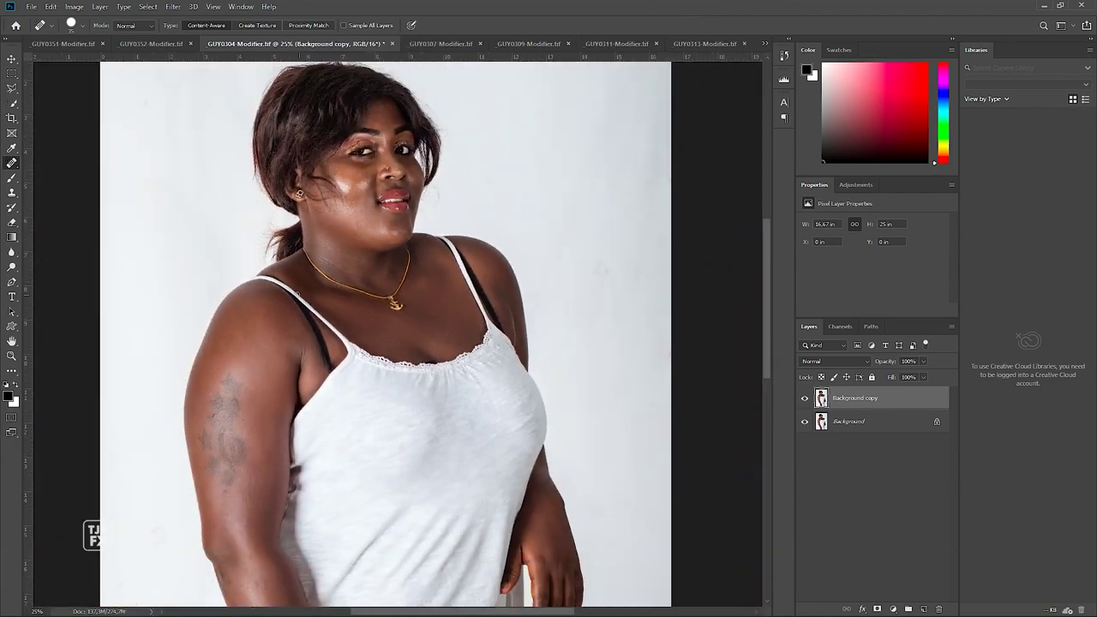
{"action": "left_click", "coordinate": [805, 424]}
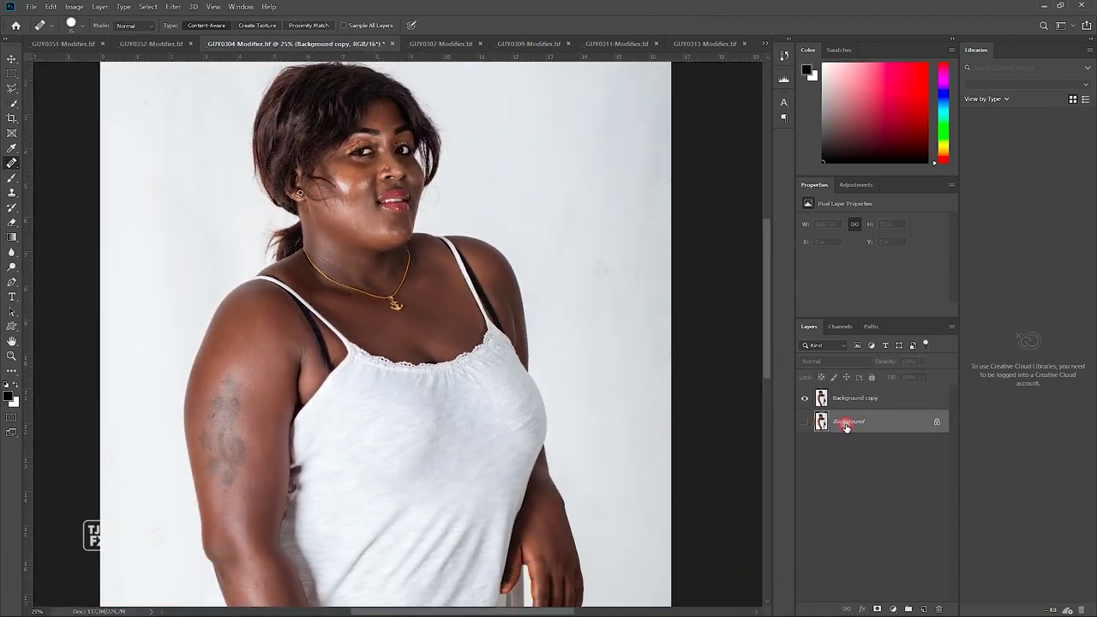
{"action": "double_click", "coordinate": [836, 421]}
{"action": "type", "text": "BG"}
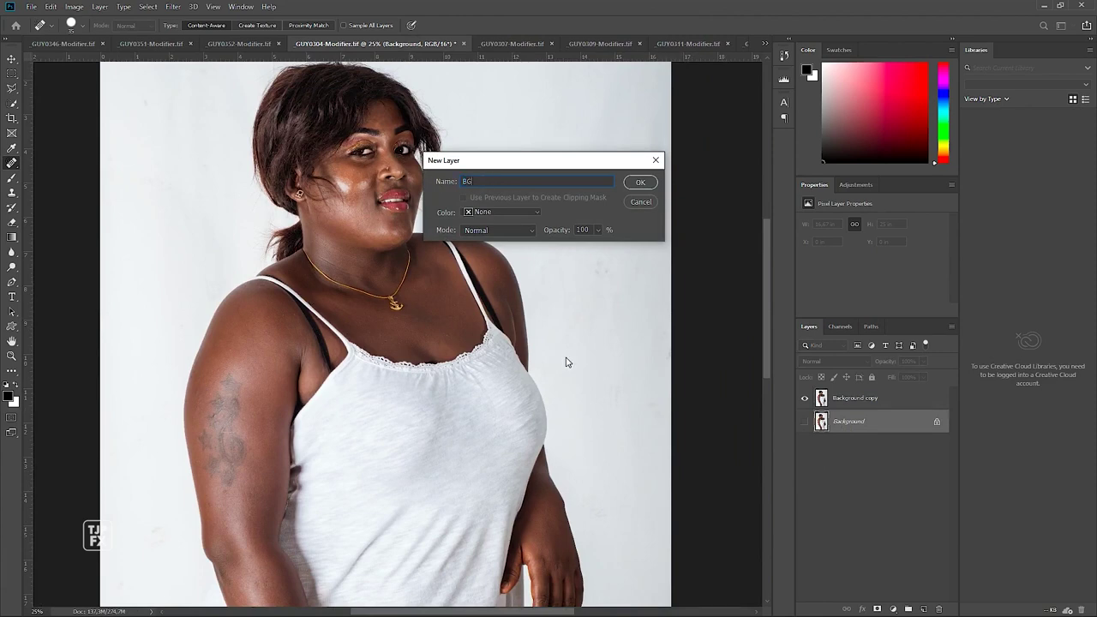
{"action": "key", "text": "Return"}
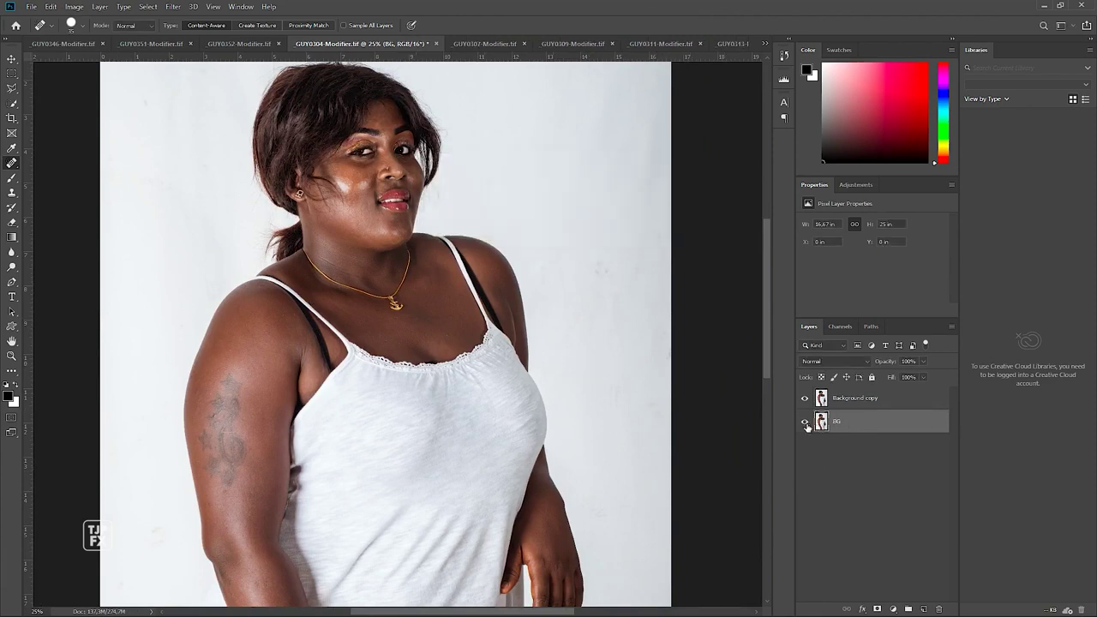
{"action": "key", "text": "ctrl+s"}
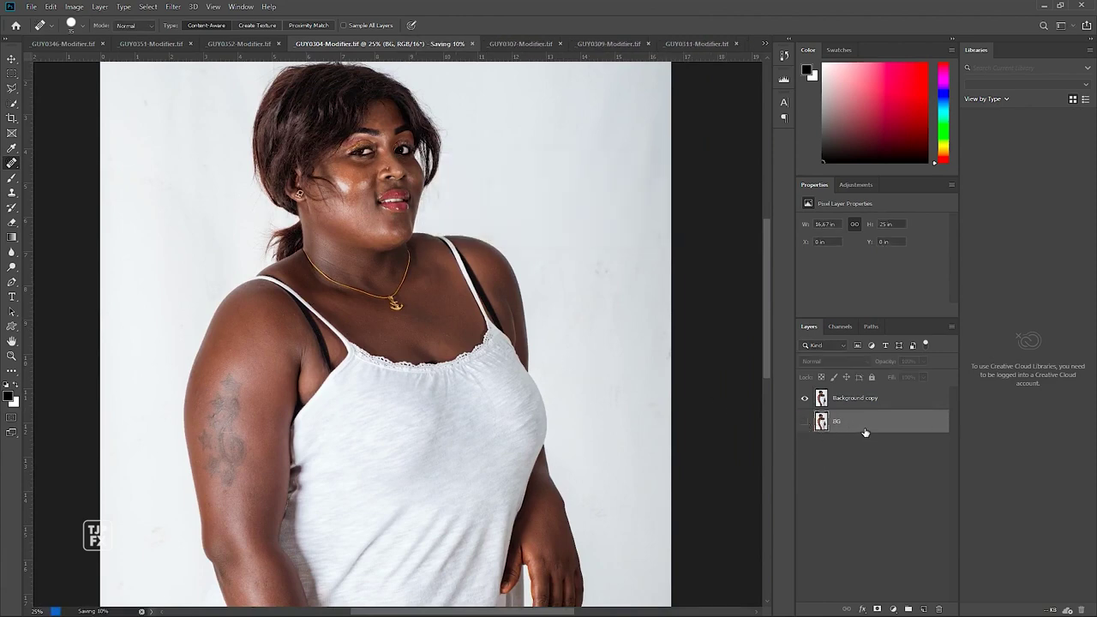
Duplicate Background copy twice, hide Background copy 3 and select Background copy 2.
{"action": "left_click", "coordinate": [853, 403]}
{"action": "key", "text": "ctrl+j"}
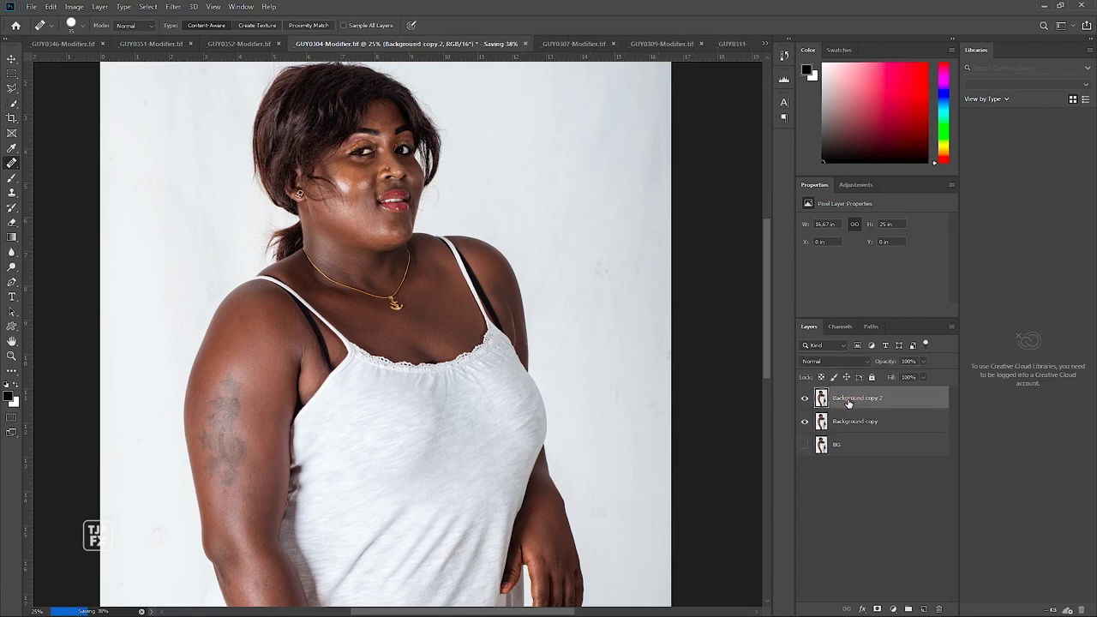
{"action": "key", "text": "ctrl+j"}
{"action": "left_click", "coordinate": [805, 398]}
{"action": "left_click", "coordinate": [852, 421]}
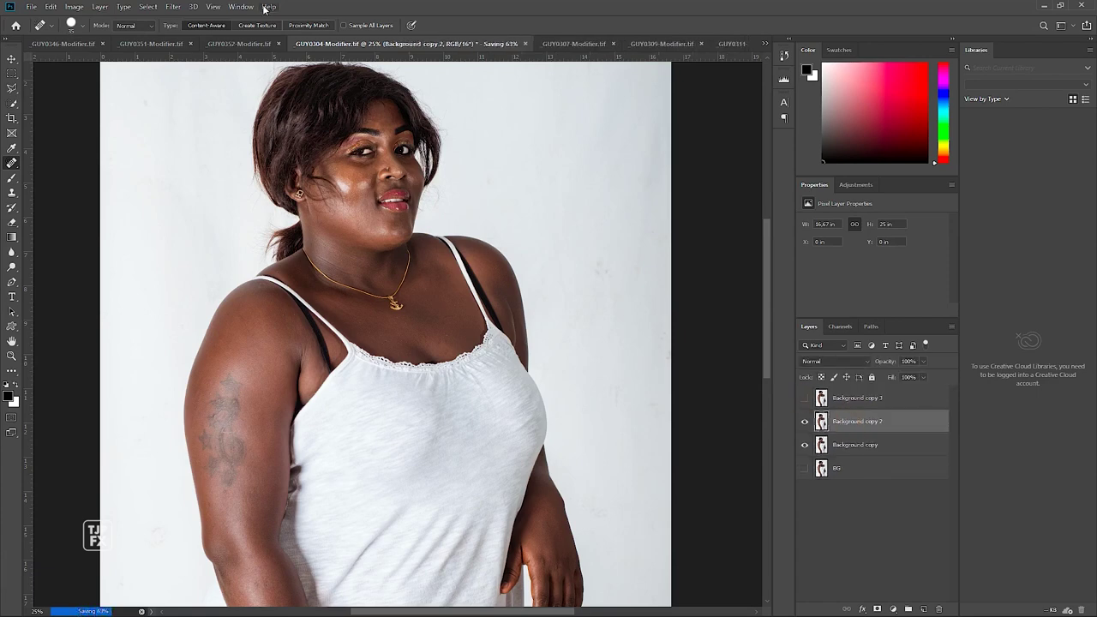
{"action": "left_click", "coordinate": [178, 7]}
{"action": "mouse_move", "coordinate": [232, 137]}
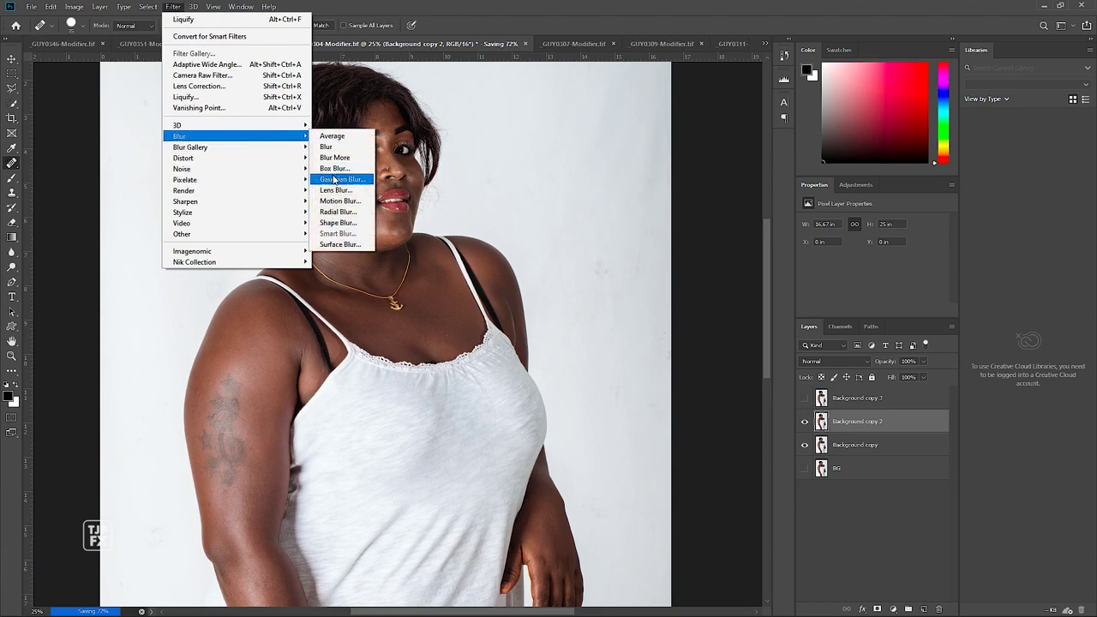
Apply a 5-pixel Gaussian Blur to Background copy 2 and inspect the softened face.
{"action": "left_click", "coordinate": [339, 179]}
{"action": "type", "text": "5"}
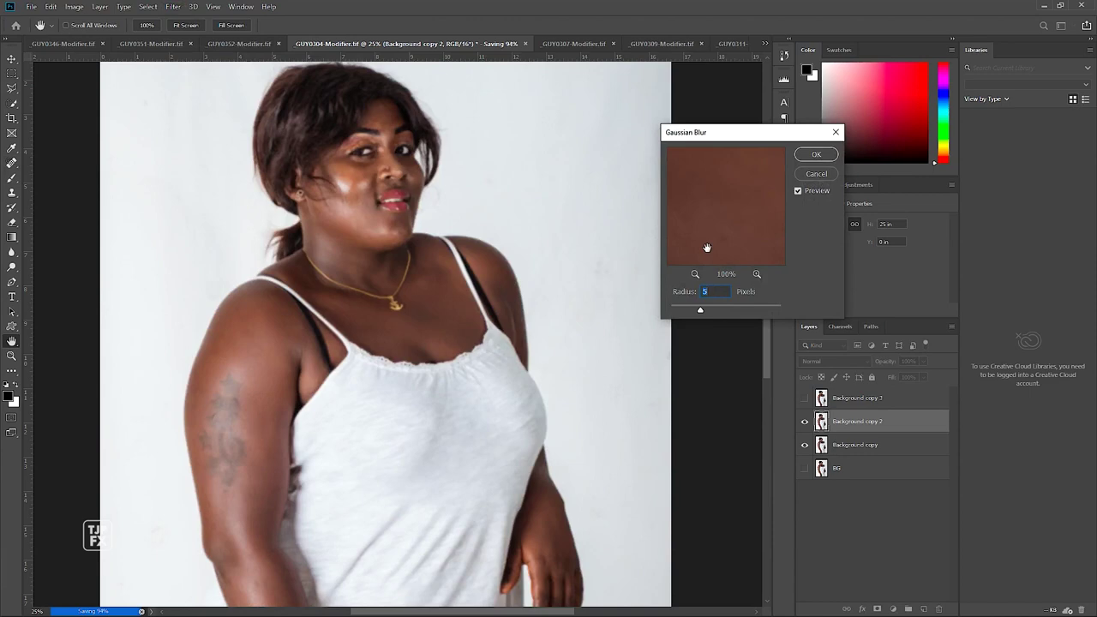
{"action": "key", "text": "Return"}
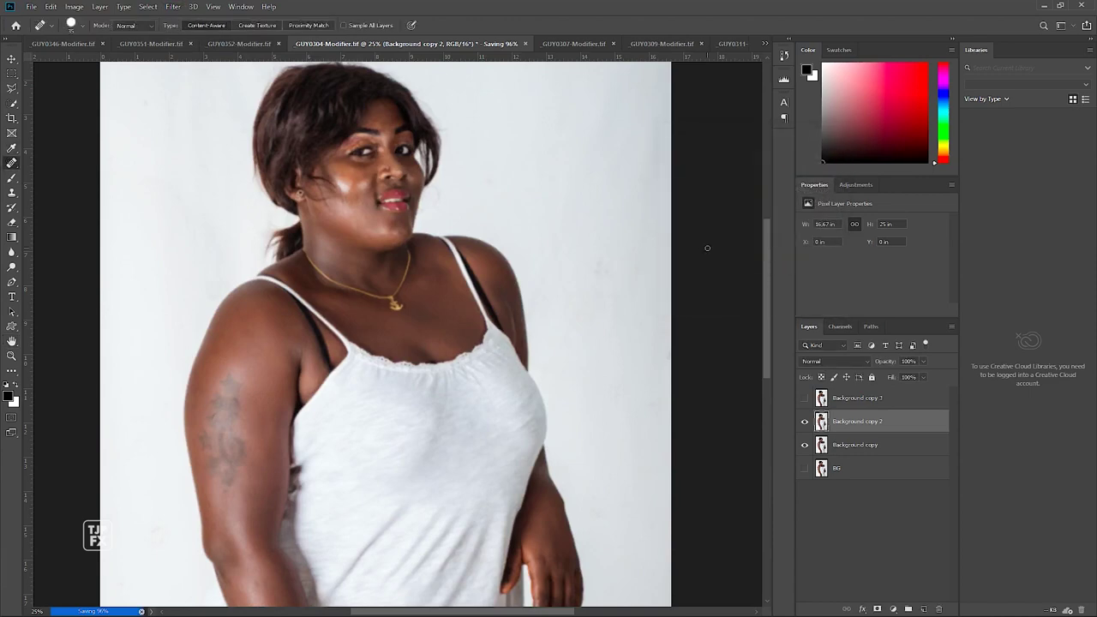
{"action": "scroll", "coordinate": [336, 201], "scroll_direction": "up", "scroll_amount": 1}
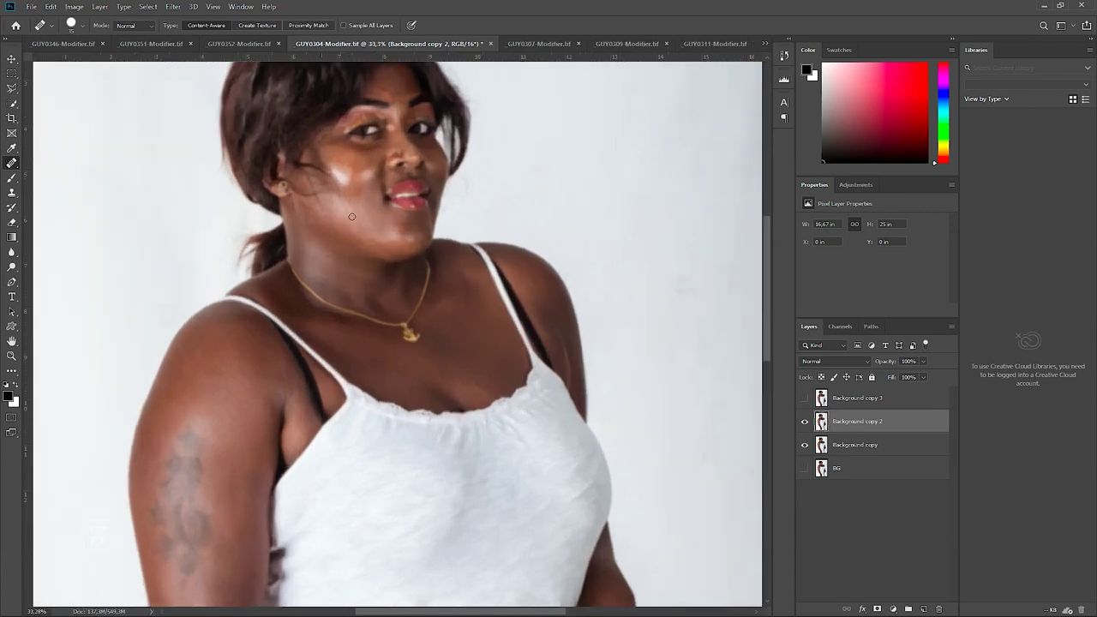
{"action": "scroll", "coordinate": [352, 221], "scroll_direction": "up", "scroll_amount": 1}
{"action": "left_click_drag", "start_coordinate": [406, 217], "coordinate": [380, 251]}
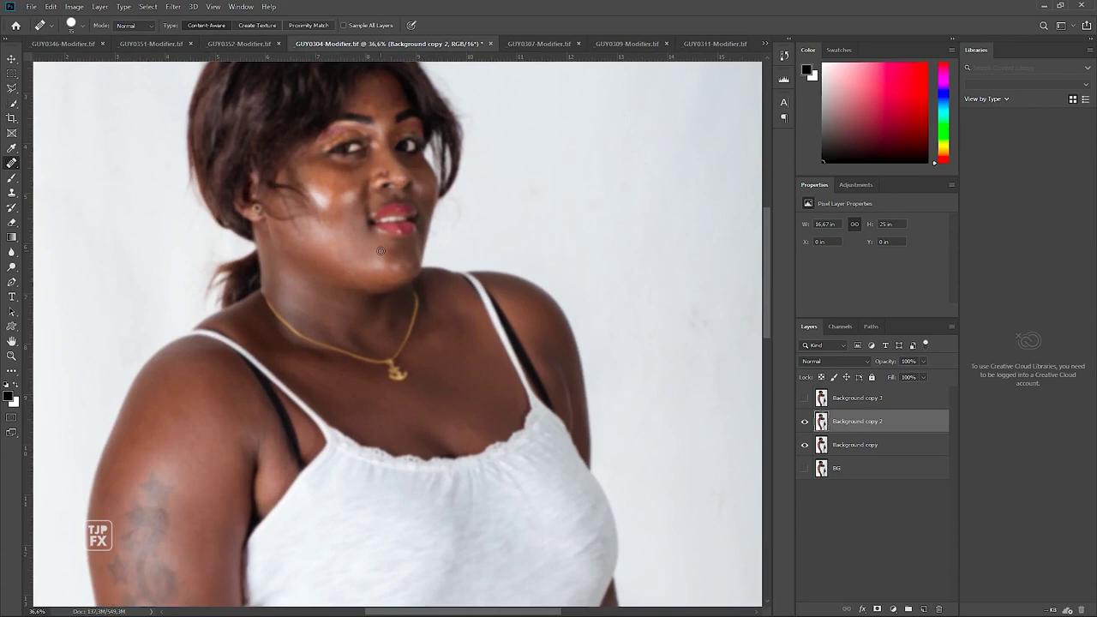
Show Background copy 3 and Apply Image from inverted Background copy 2 with Add blending, scale 2.
{"action": "left_click", "coordinate": [803, 399]}
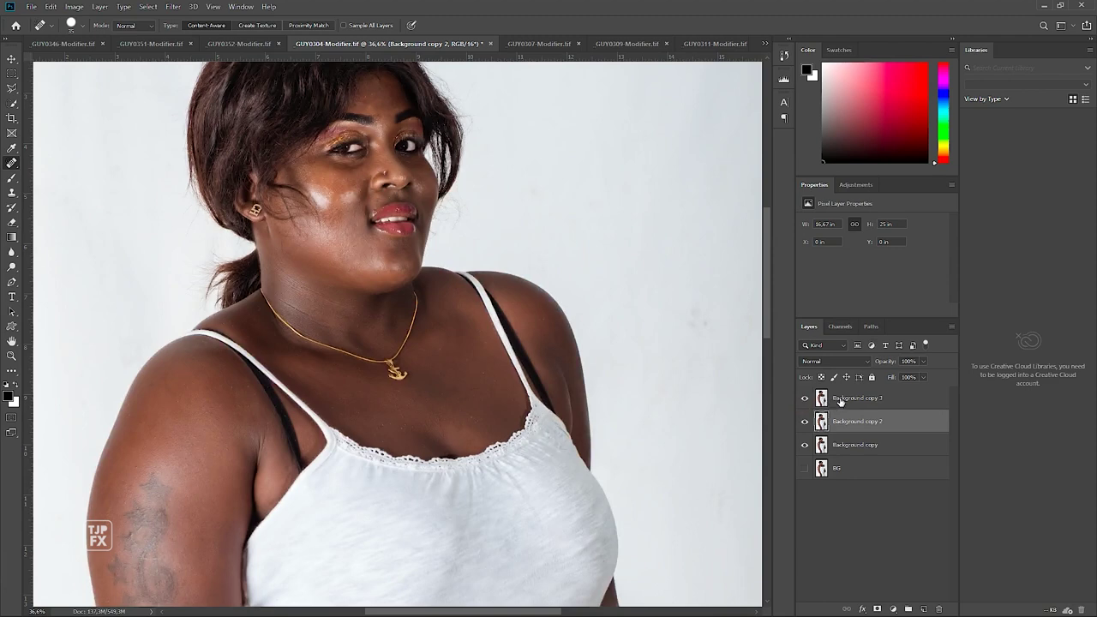
{"action": "left_click", "coordinate": [841, 400]}
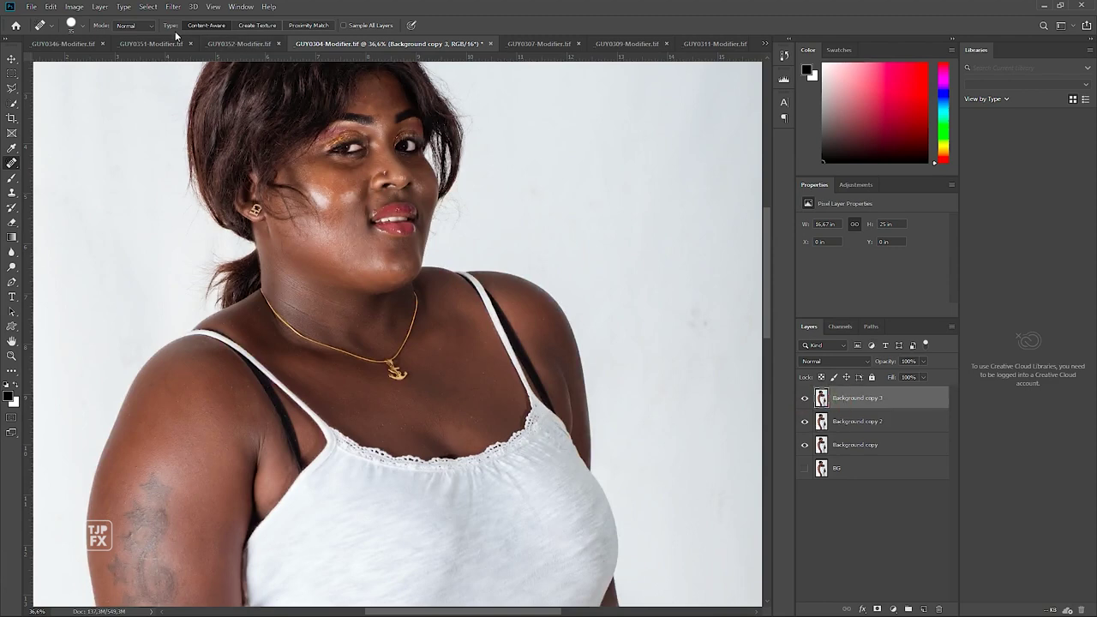
{"action": "left_click", "coordinate": [74, 7]}
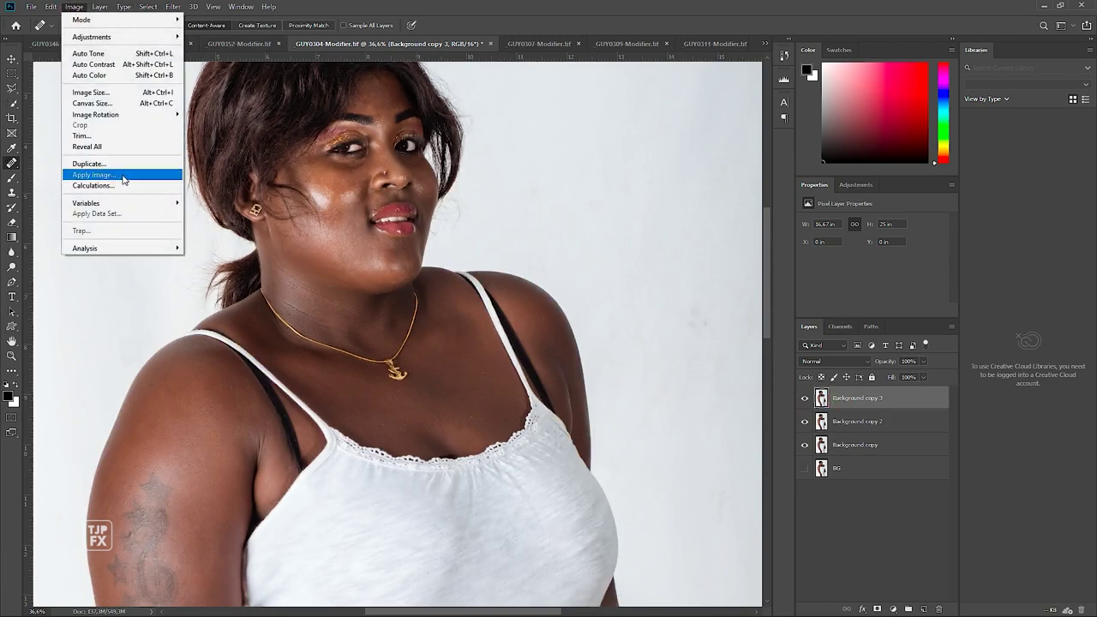
{"action": "left_click", "coordinate": [94, 175]}
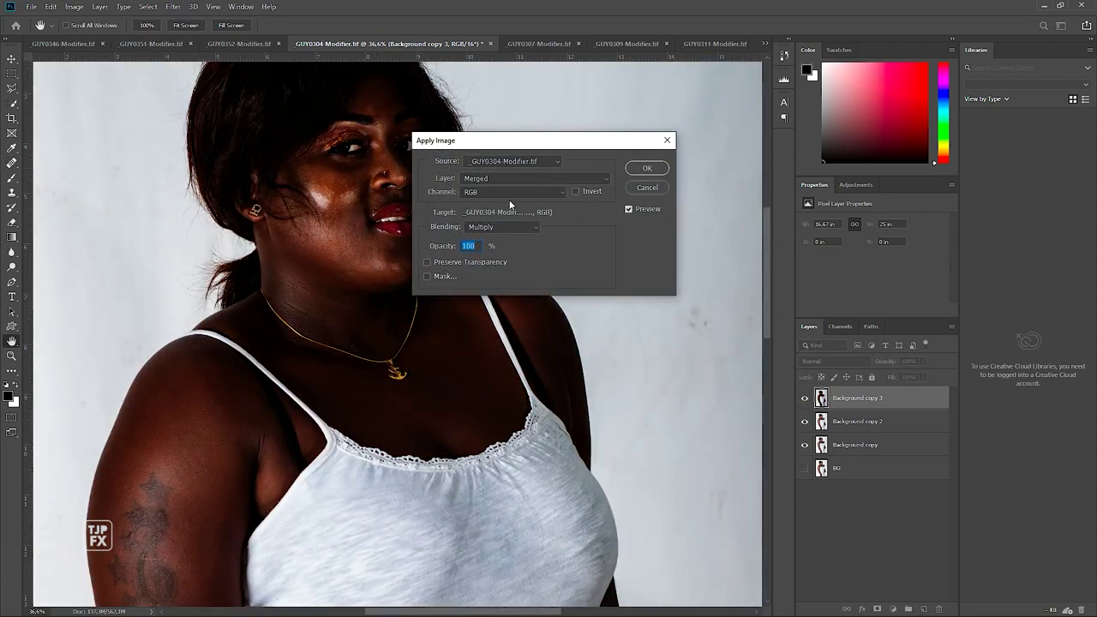
{"action": "left_click", "coordinate": [502, 178]}
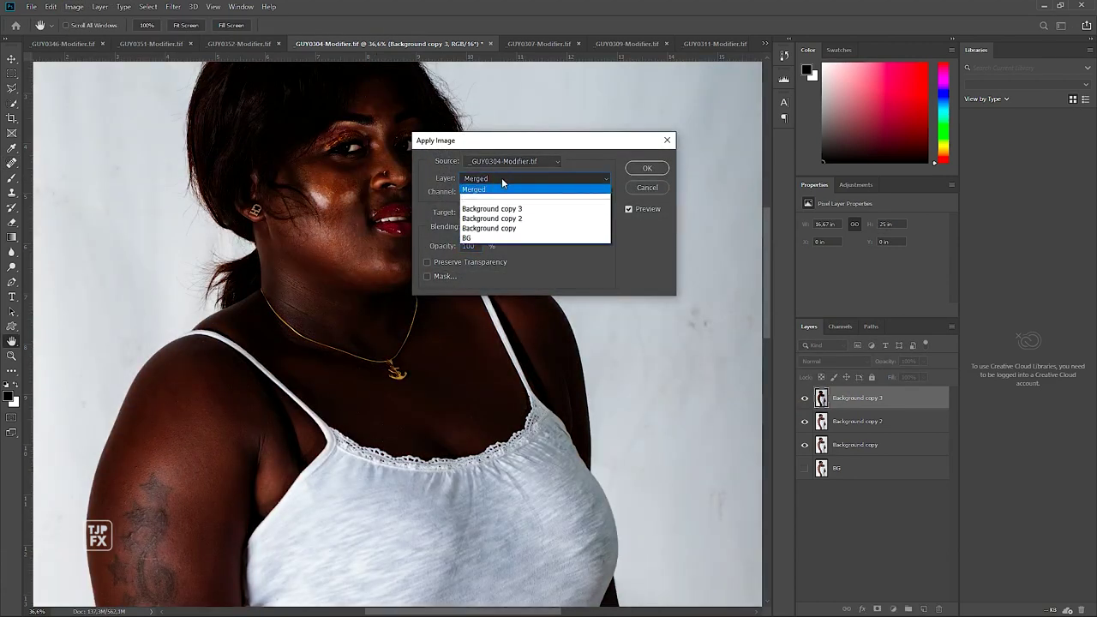
{"action": "left_click", "coordinate": [512, 219]}
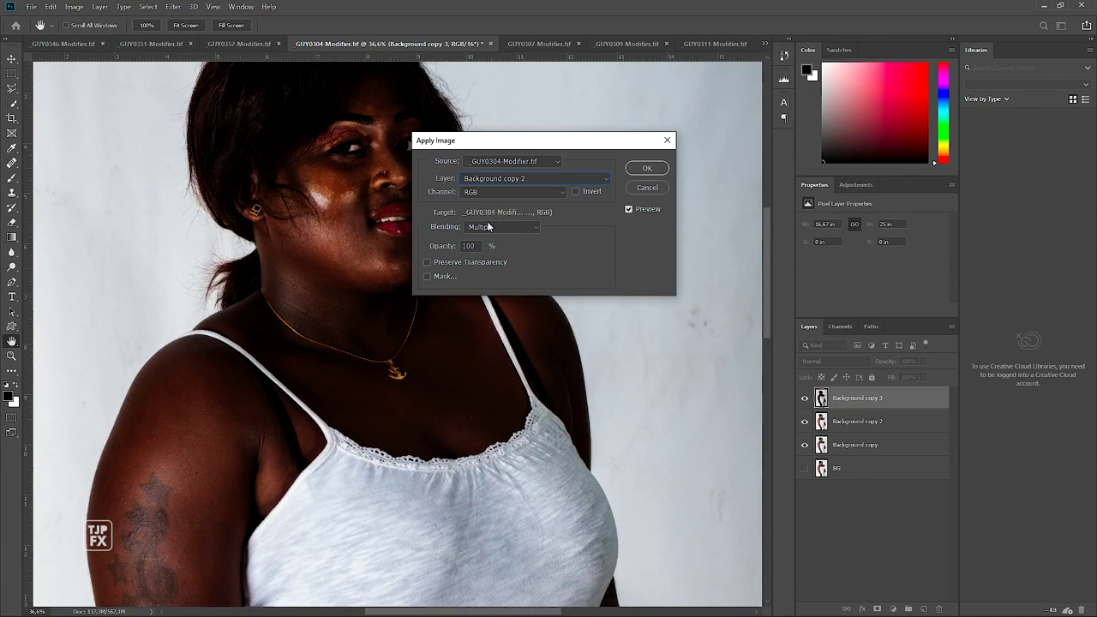
{"action": "left_click", "coordinate": [501, 226]}
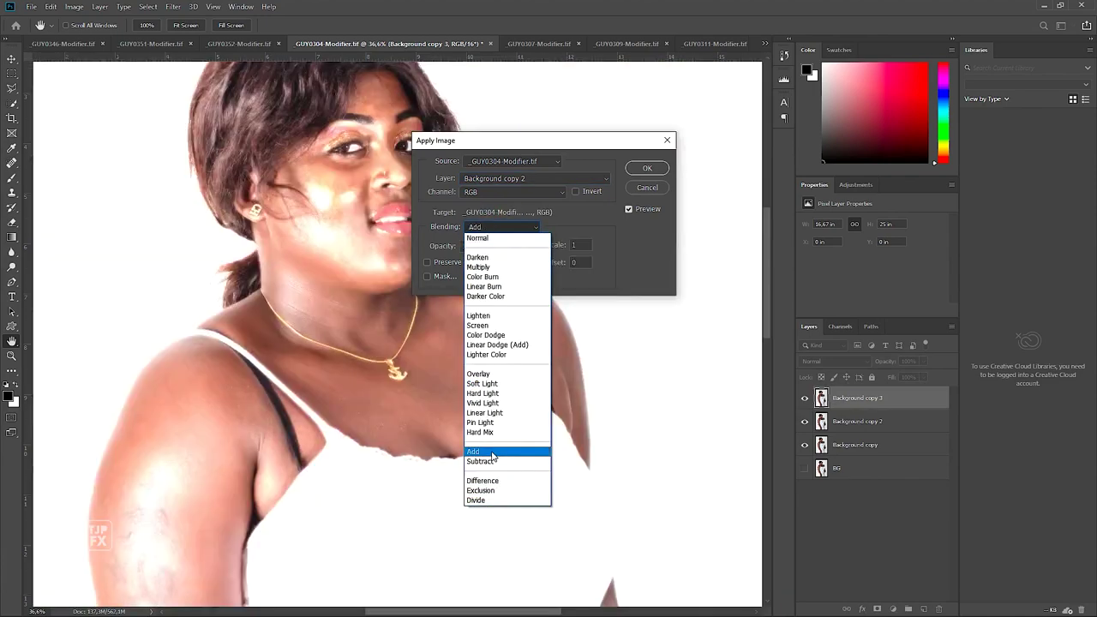
{"action": "left_click", "coordinate": [501, 452]}
{"action": "left_click", "coordinate": [576, 191]}
{"action": "type", "text": "2"}
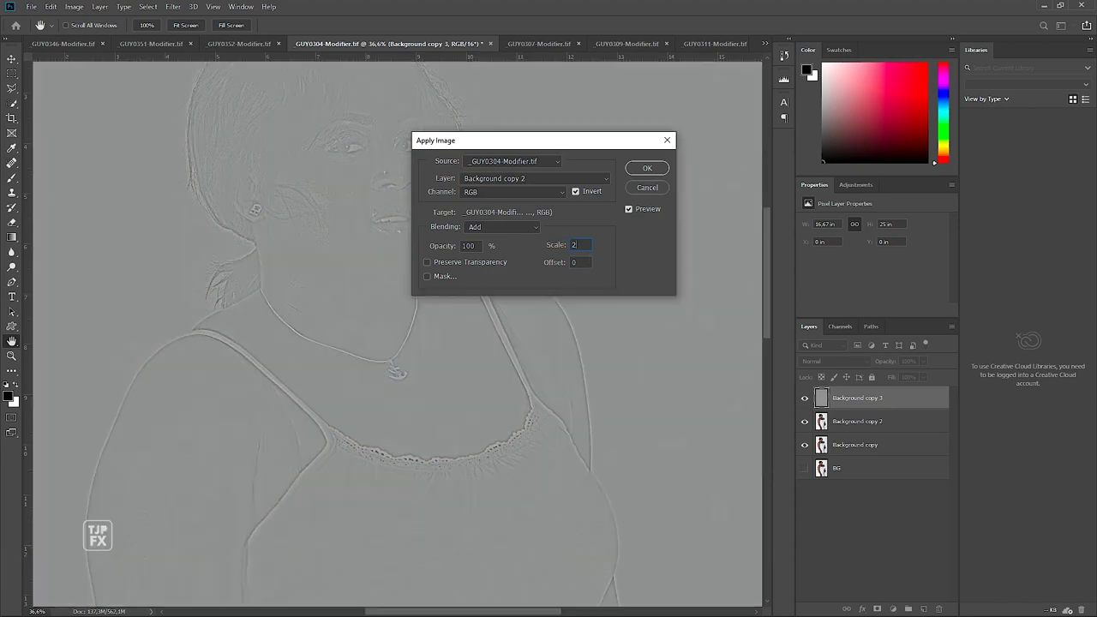
{"action": "left_click", "coordinate": [648, 169]}
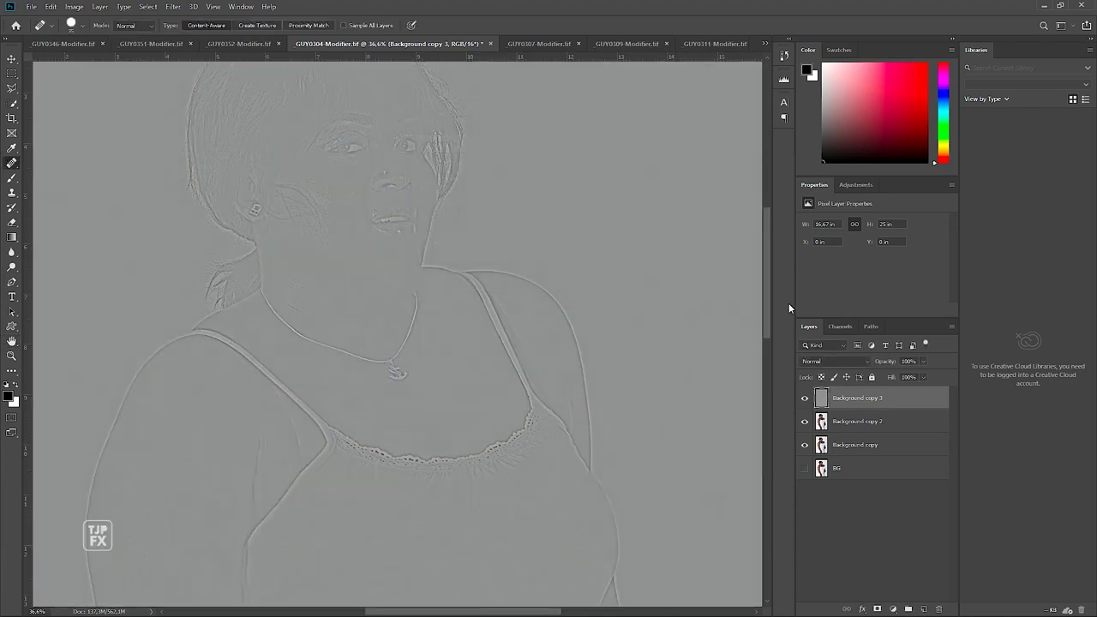
Set Background copy 3 to Linear Light and select Background copy 2.
{"action": "left_click", "coordinate": [841, 361]}
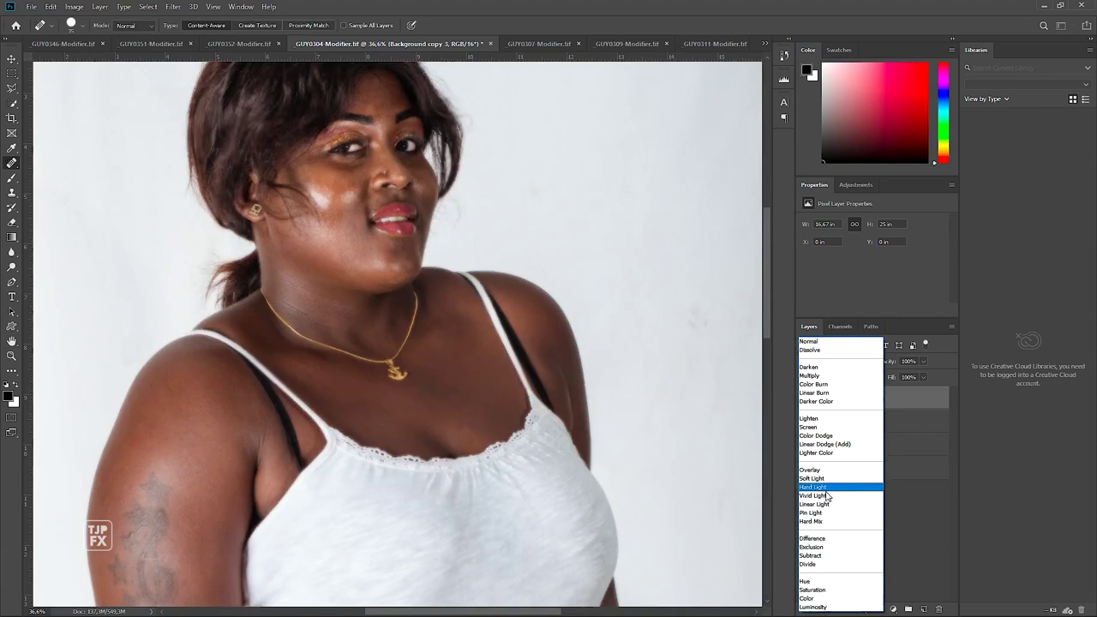
{"action": "left_click", "coordinate": [829, 504]}
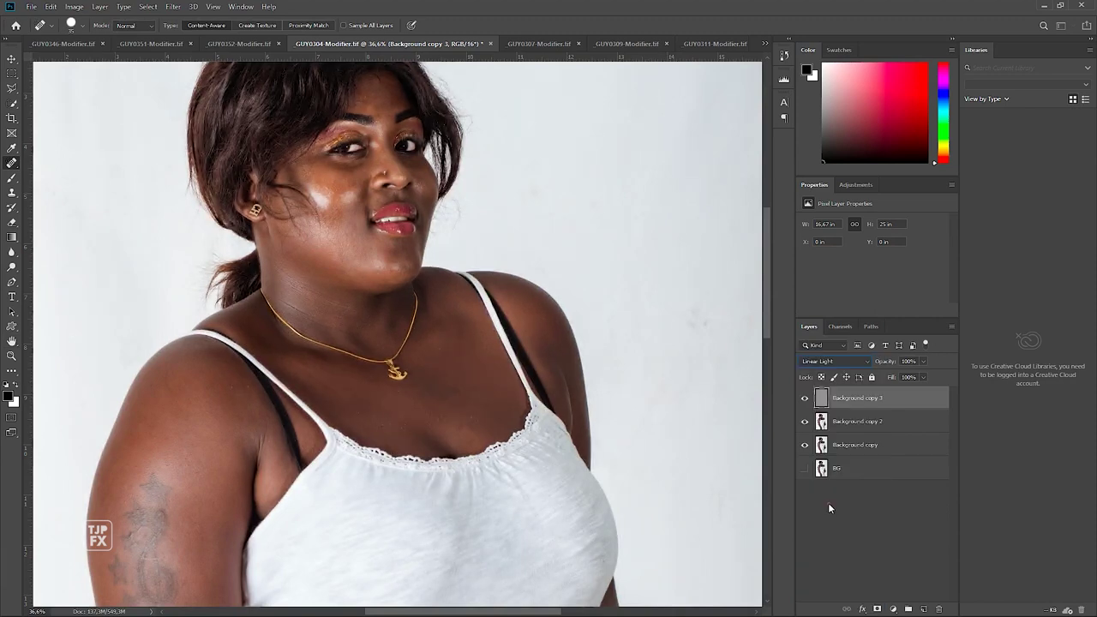
{"action": "left_click", "coordinate": [862, 420]}
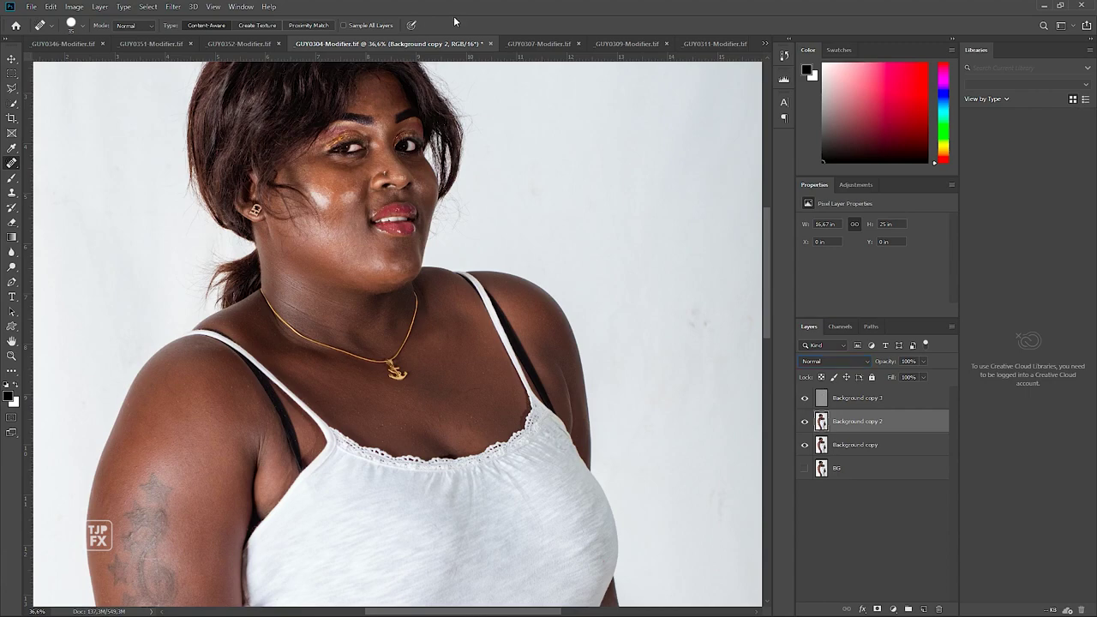
Zoom in on the cheek, lips and chin to inspect the recombined detail.
{"action": "key", "text": "ctrl+plus"}
{"action": "key", "text": "ctrl+plus"}
{"action": "left_click_drag", "start_coordinate": [335, 389], "coordinate": [321, 529]}
{"action": "left_click_drag", "start_coordinate": [268, 324], "coordinate": [282, 325]}
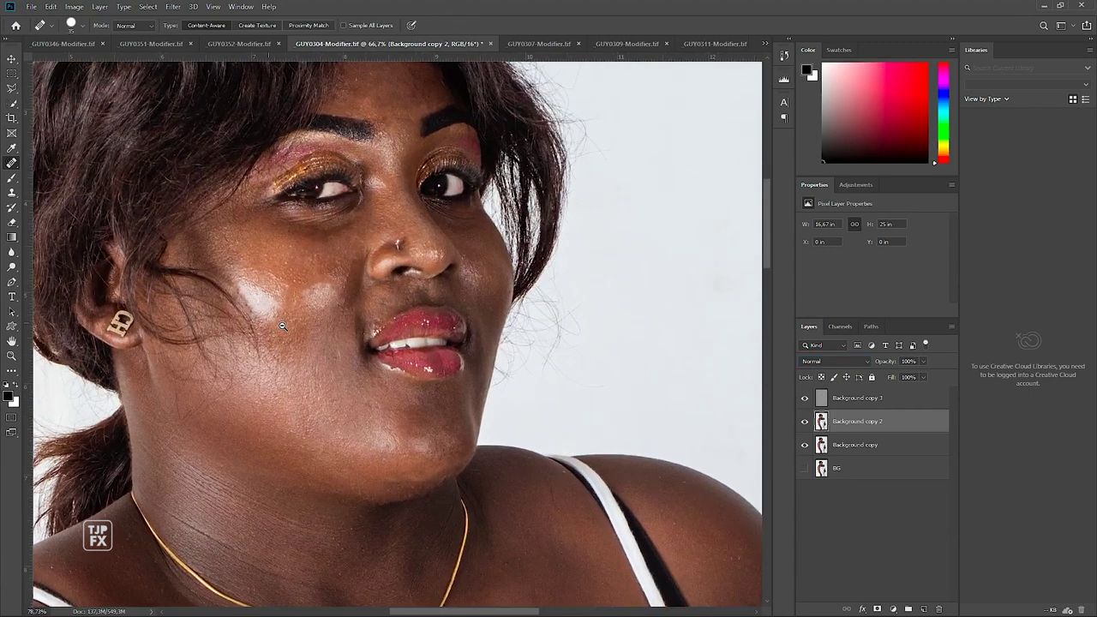
{"action": "left_click_drag", "start_coordinate": [308, 369], "coordinate": [188, 299]}
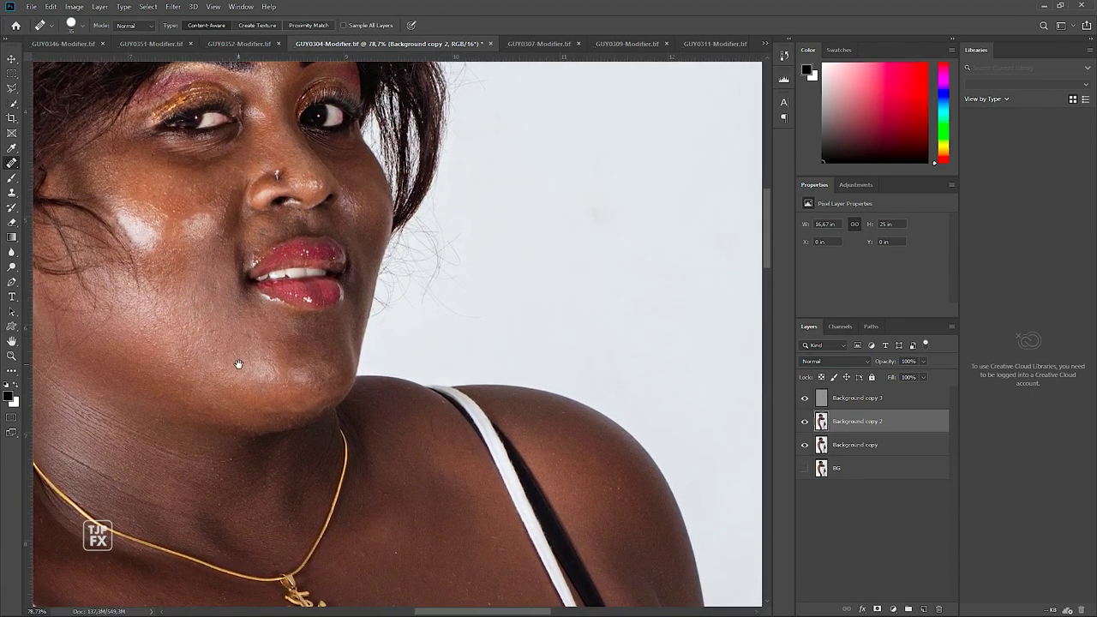
{"action": "mouse_move", "coordinate": [238, 364]}
{"action": "left_mouse_down"}
{"action": "mouse_move", "coordinate": [163, 326]}
{"action": "mouse_move", "coordinate": [228, 318]}
{"action": "mouse_move", "coordinate": [312, 355]}
{"action": "mouse_move", "coordinate": [277, 334]}
{"action": "mouse_move", "coordinate": [290, 332]}
{"action": "left_mouse_up"}
{"action": "left_click_drag", "start_coordinate": [203, 342], "coordinate": [216, 326]}
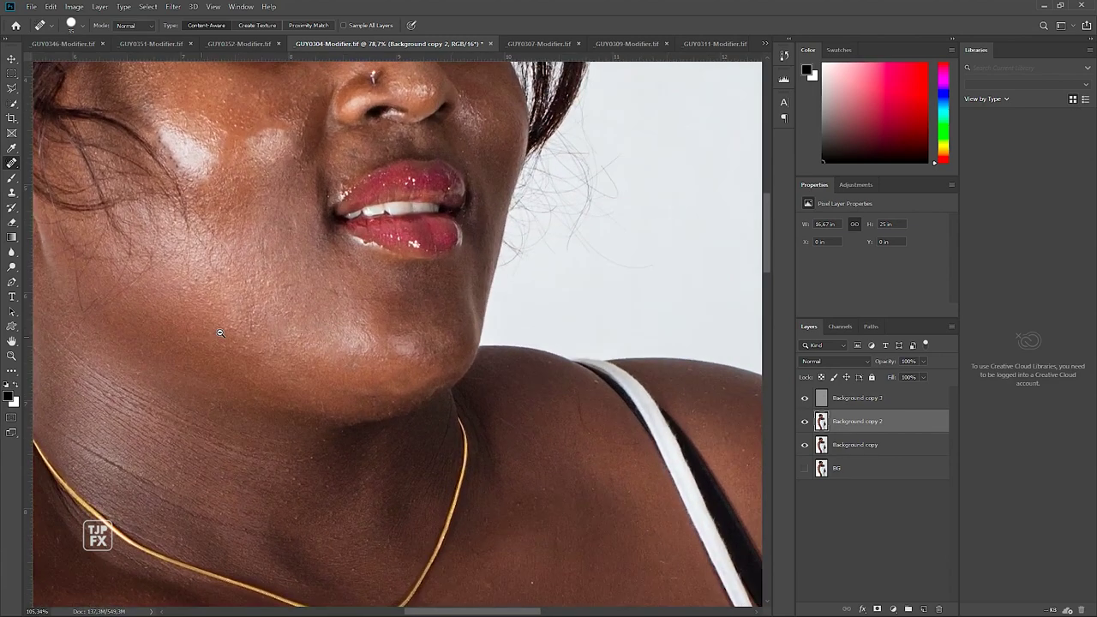
{"action": "left_click", "coordinate": [177, 7]}
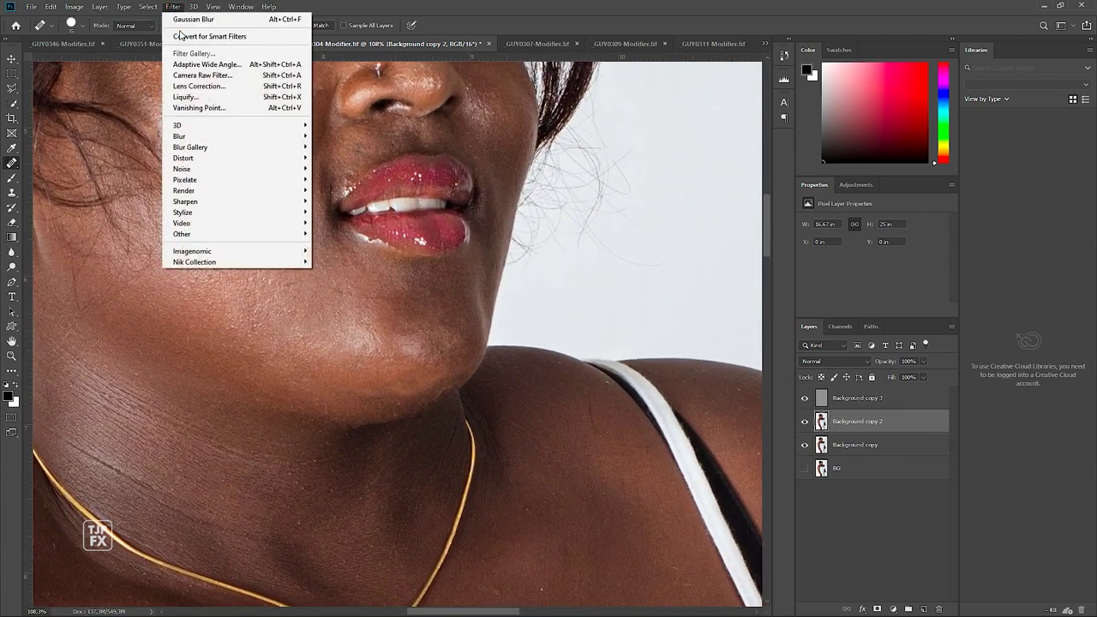
{"action": "left_click", "coordinate": [432, 8]}
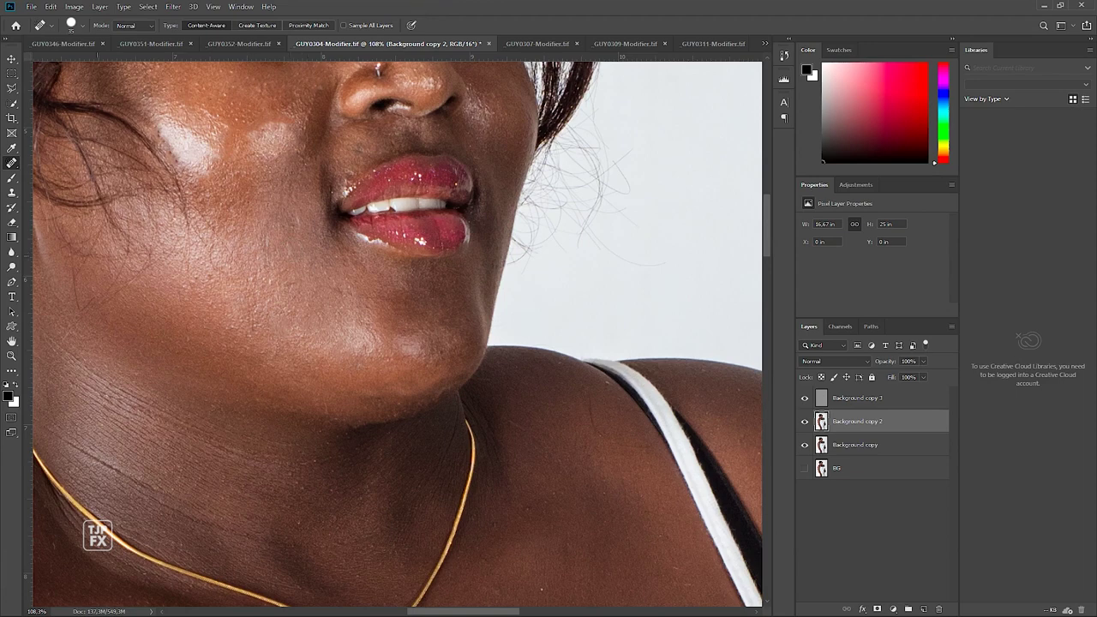
Choose the plain Lasso tool with a 40 px feather and preview it in Quick Mask.
{"action": "left_click", "coordinate": [12, 89]}
{"action": "key", "text": "shift+l"}
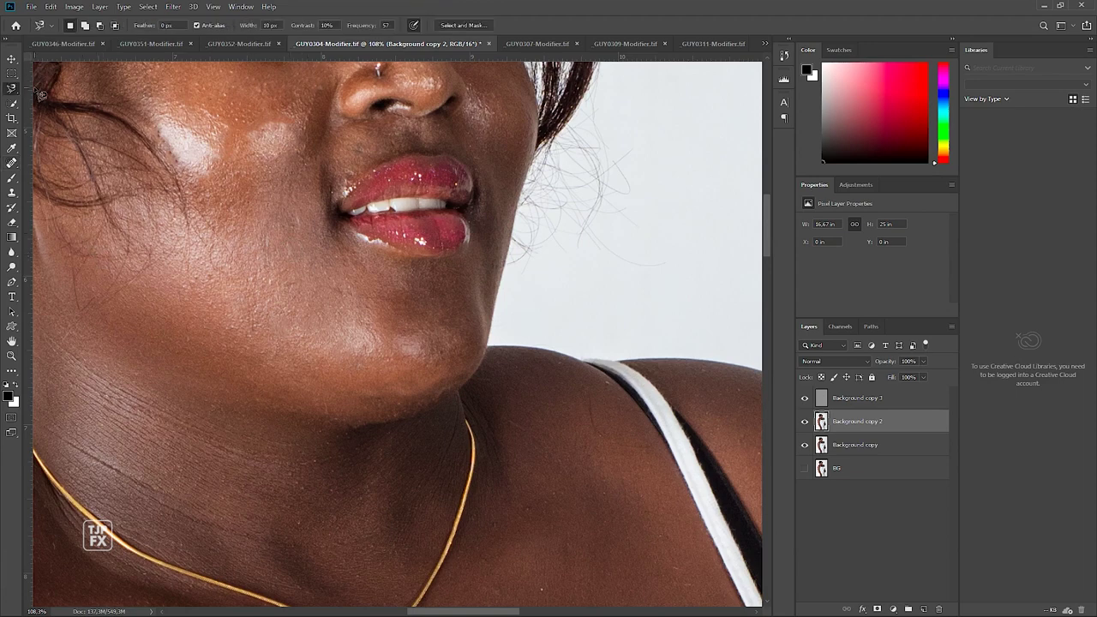
{"action": "key", "text": "shift+l"}
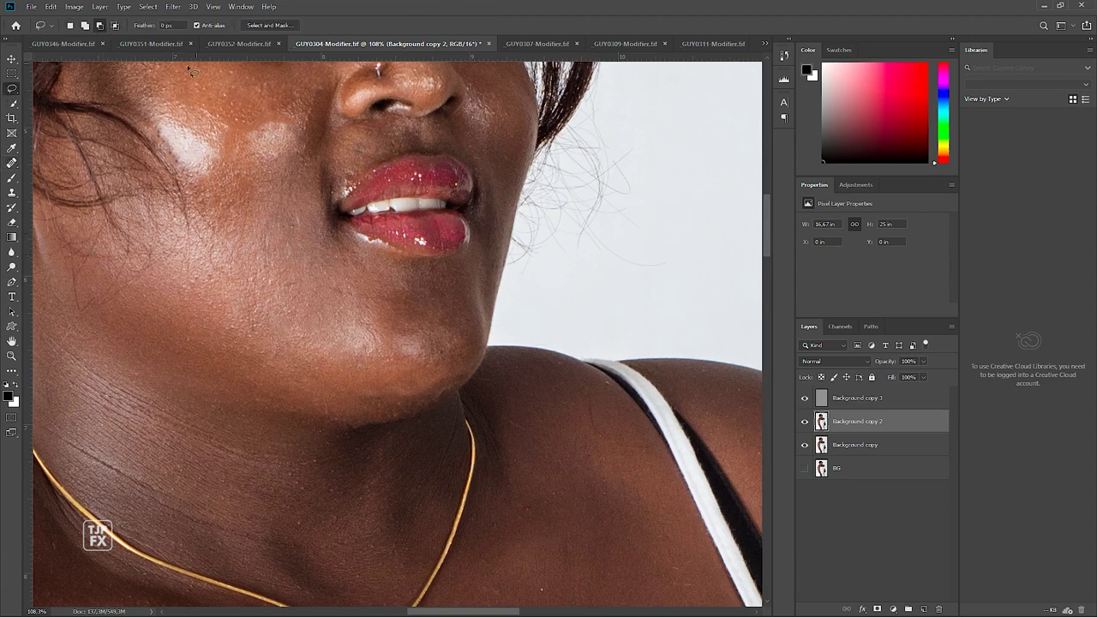
{"action": "mouse_move", "coordinate": [142, 26]}
{"action": "left_mouse_down"}
{"action": "mouse_move", "coordinate": [174, 255]}
{"action": "mouse_move", "coordinate": [157, 336]}
{"action": "left_mouse_up"}
{"action": "type", "text": "40"}
{"action": "key", "text": "q"}
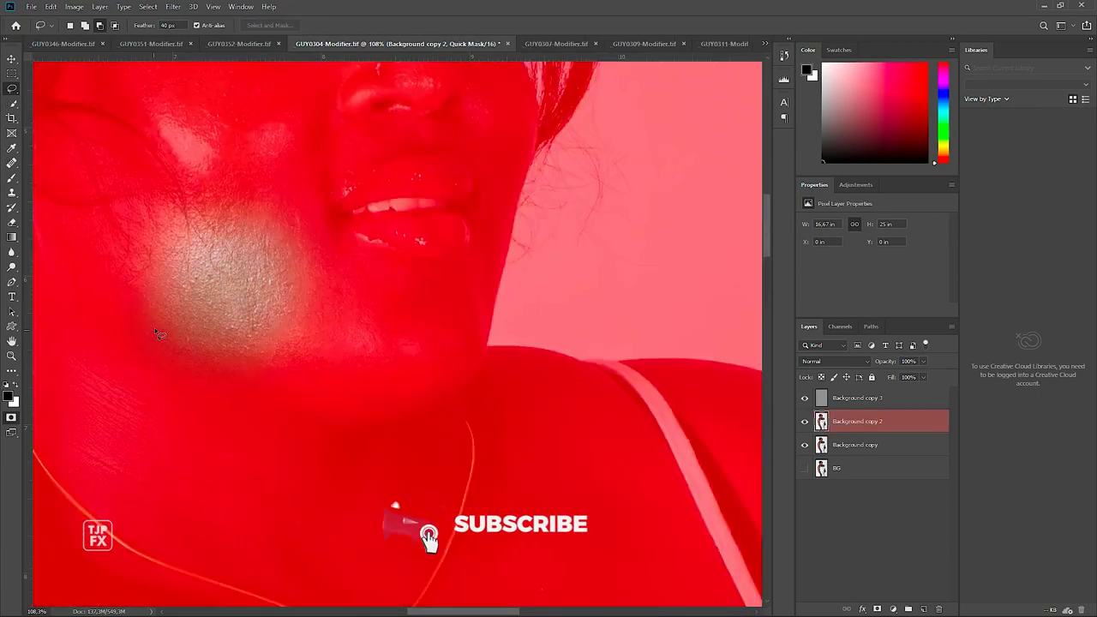
{"action": "key", "text": "q"}
{"action": "key", "text": "ctrl+h"}
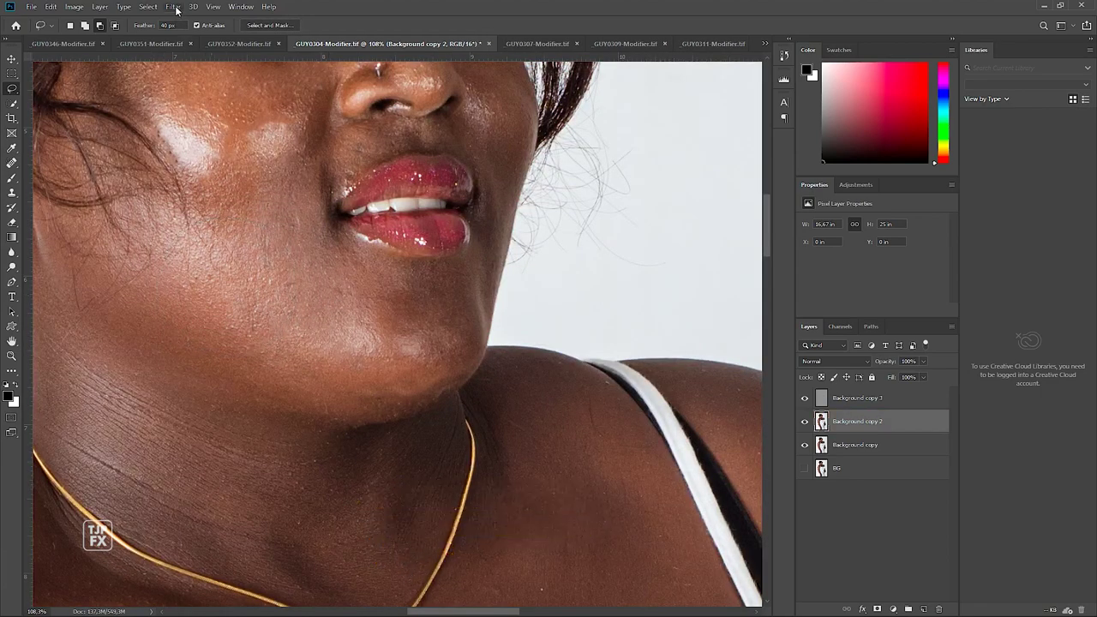
{"action": "left_click_drag", "start_coordinate": [197, 140], "coordinate": [213, 205]}
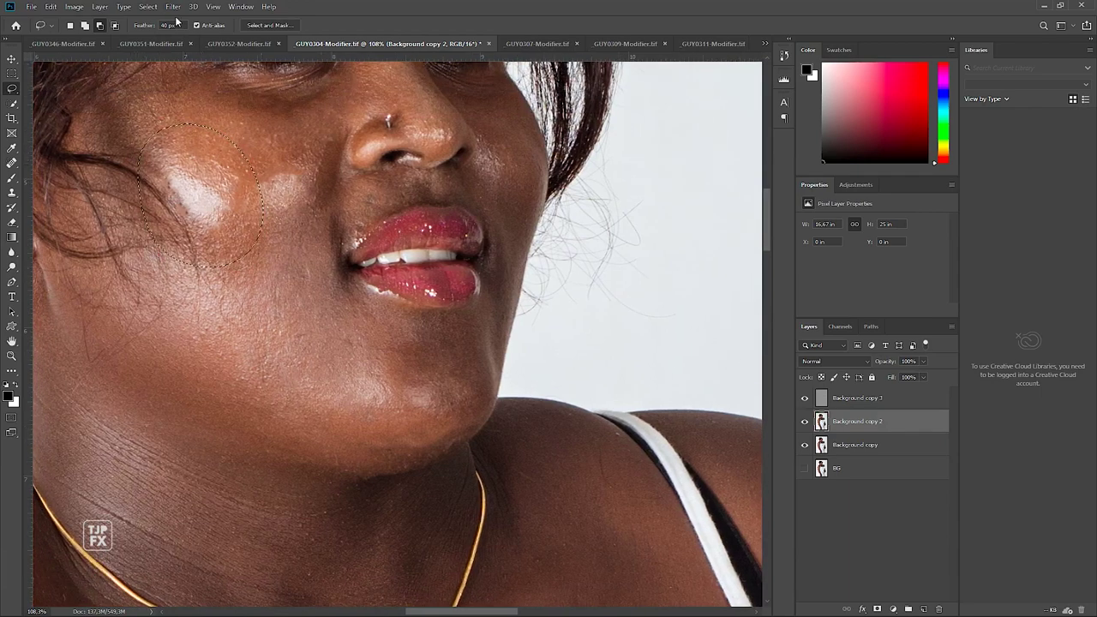
Blur the selected cheek highlight with a 10-pixel Gaussian Blur, then drop the selection.
{"action": "left_click", "coordinate": [172, 7]}
{"action": "mouse_move", "coordinate": [236, 136]}
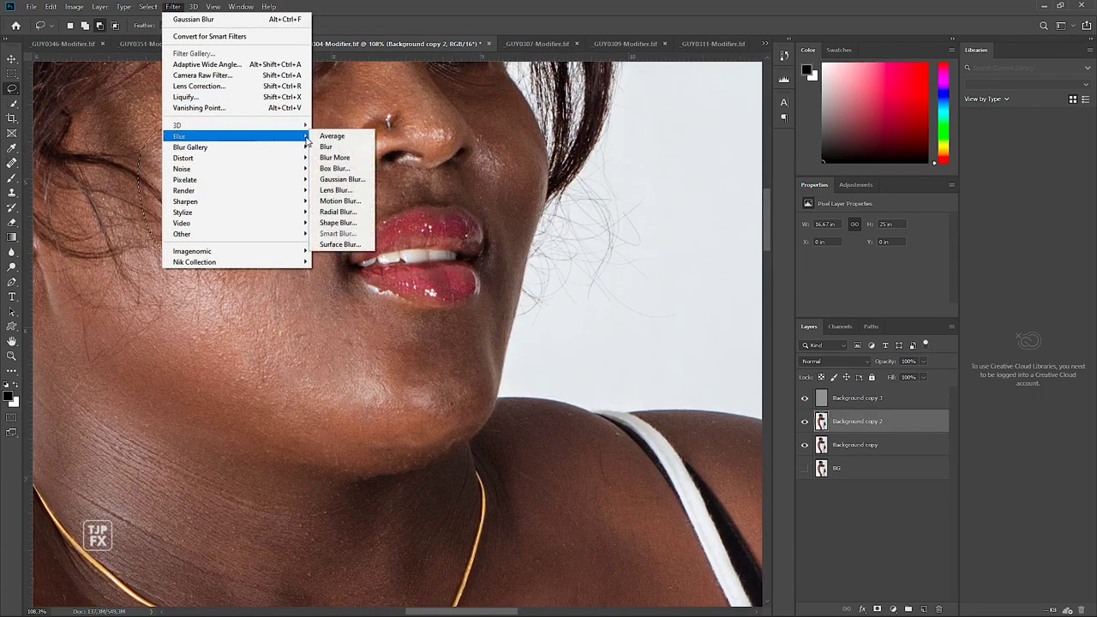
{"action": "left_click", "coordinate": [340, 179]}
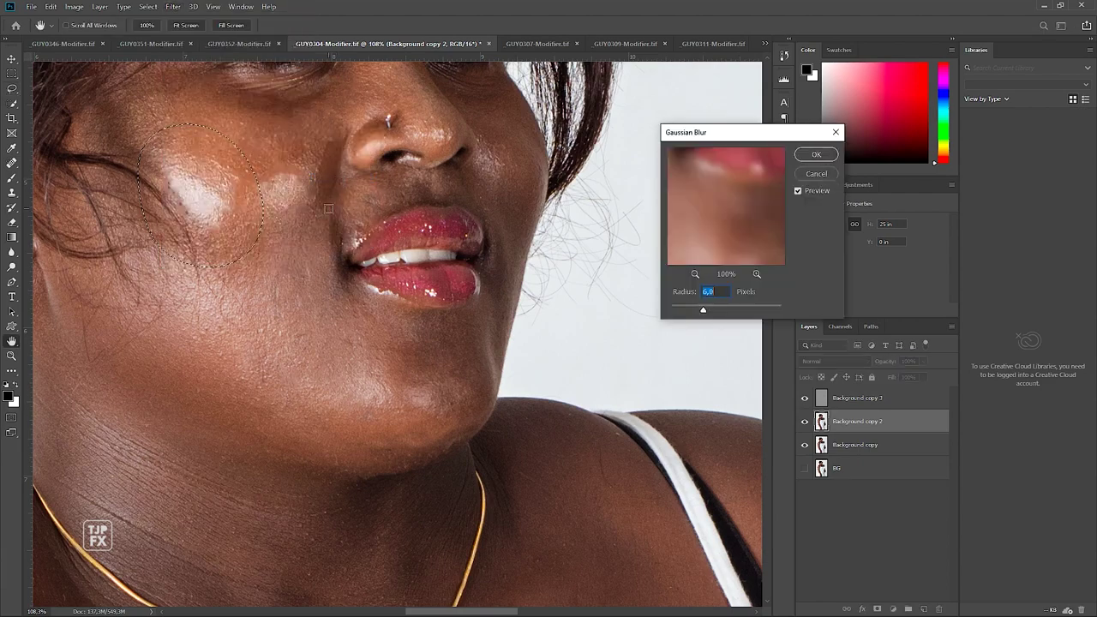
{"action": "key", "text": "Return"}
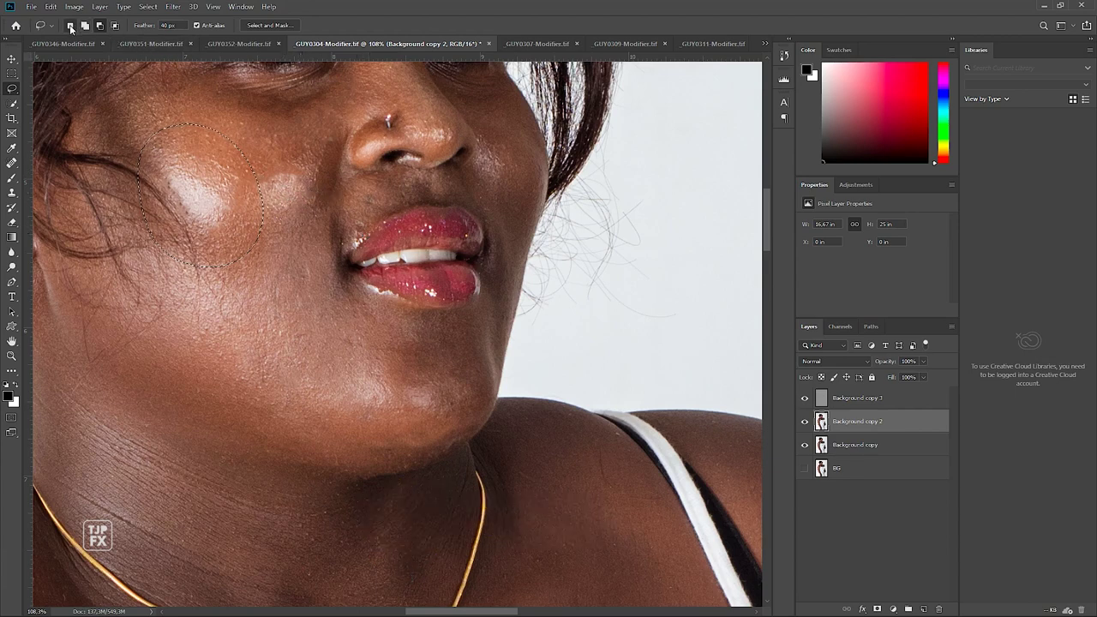
{"action": "left_click", "coordinate": [261, 156]}
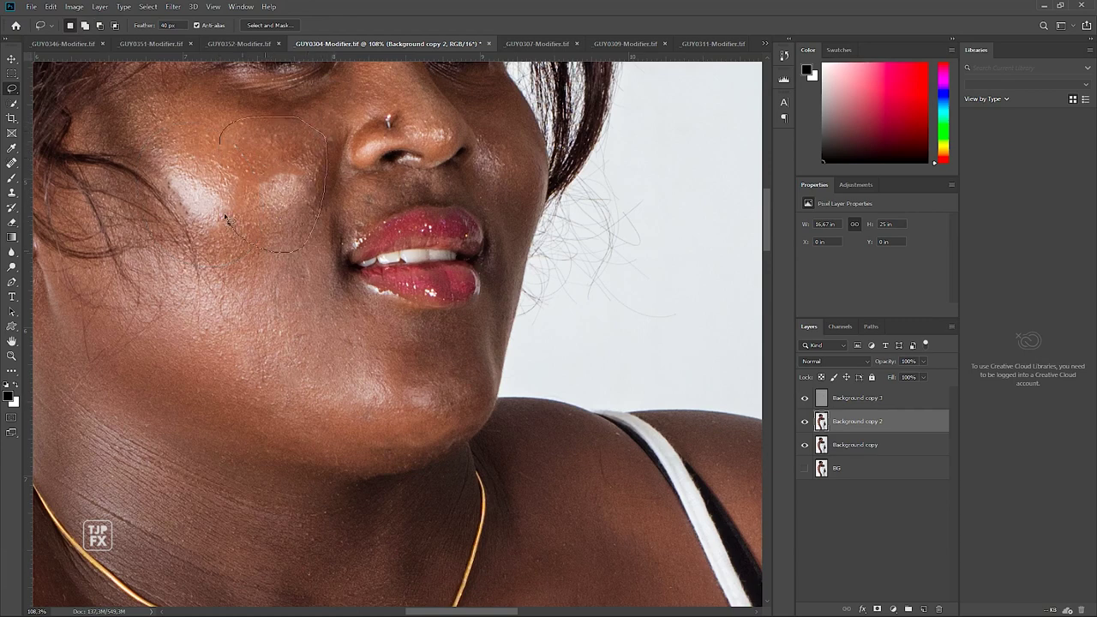
Lasso a cheek patch, re-apply the Gaussian Blur and deselect.
{"action": "left_click_drag", "start_coordinate": [225, 218], "coordinate": [219, 174]}
{"action": "left_click", "coordinate": [173, 7]}
{"action": "left_click_drag", "start_coordinate": [253, 319], "coordinate": [248, 219]}
{"action": "left_click", "coordinate": [173, 7]}
{"action": "left_click", "coordinate": [174, 19]}
{"action": "key", "text": "ctrl+d"}
Re-apply the Gaussian Blur to further lassoed patches from the cheek down to the jaw.
{"action": "left_click_drag", "start_coordinate": [176, 239], "coordinate": [85, 317]}
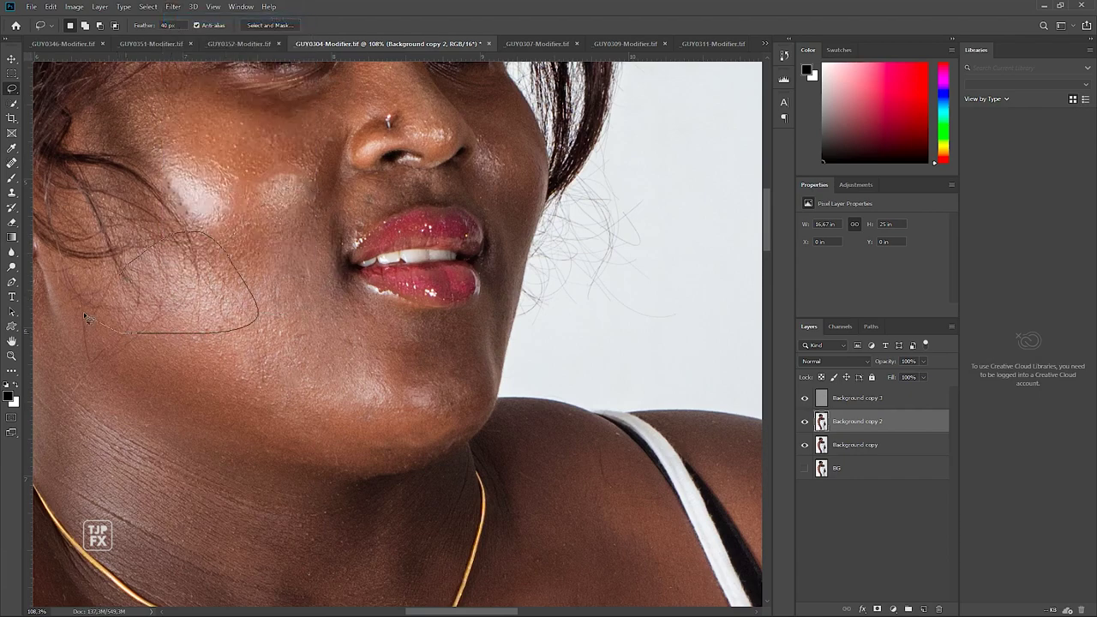
{"action": "left_click_drag", "start_coordinate": [89, 268], "coordinate": [91, 259]}
{"action": "left_click", "coordinate": [173, 7]}
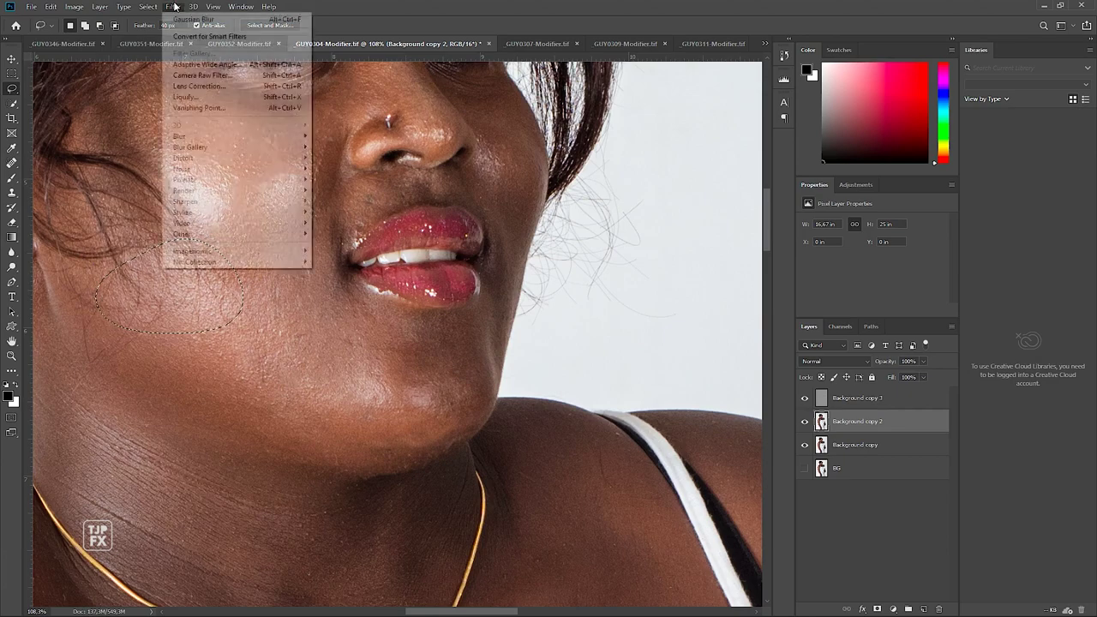
{"action": "left_click", "coordinate": [179, 20]}
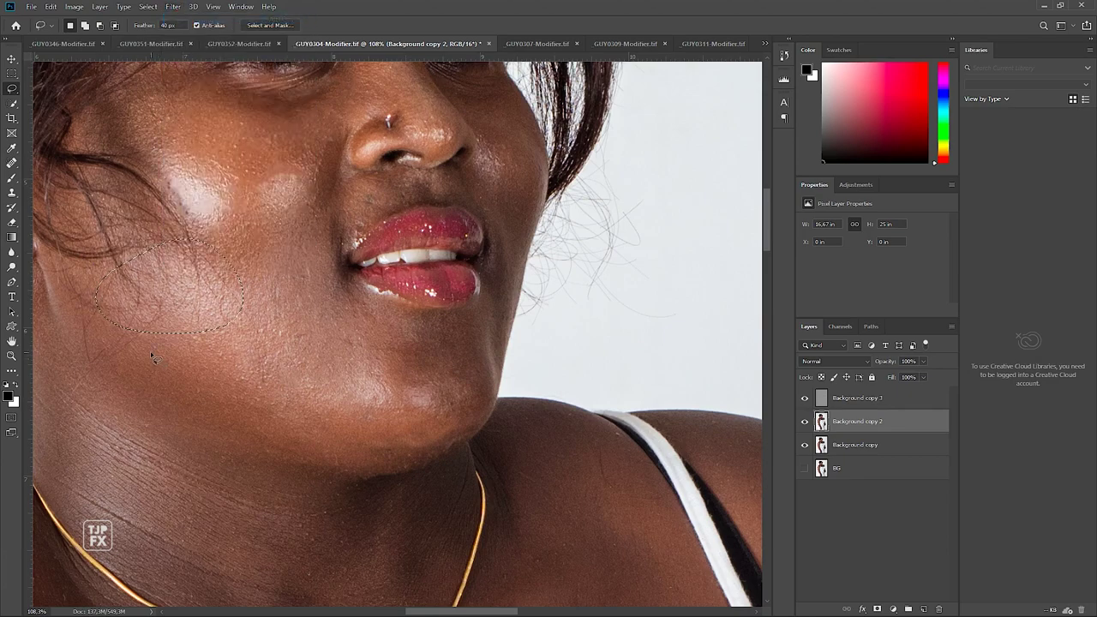
{"action": "left_click_drag", "start_coordinate": [142, 325], "coordinate": [229, 414]}
{"action": "left_click_drag", "start_coordinate": [50, 259], "coordinate": [47, 264]}
{"action": "left_click", "coordinate": [174, 7]}
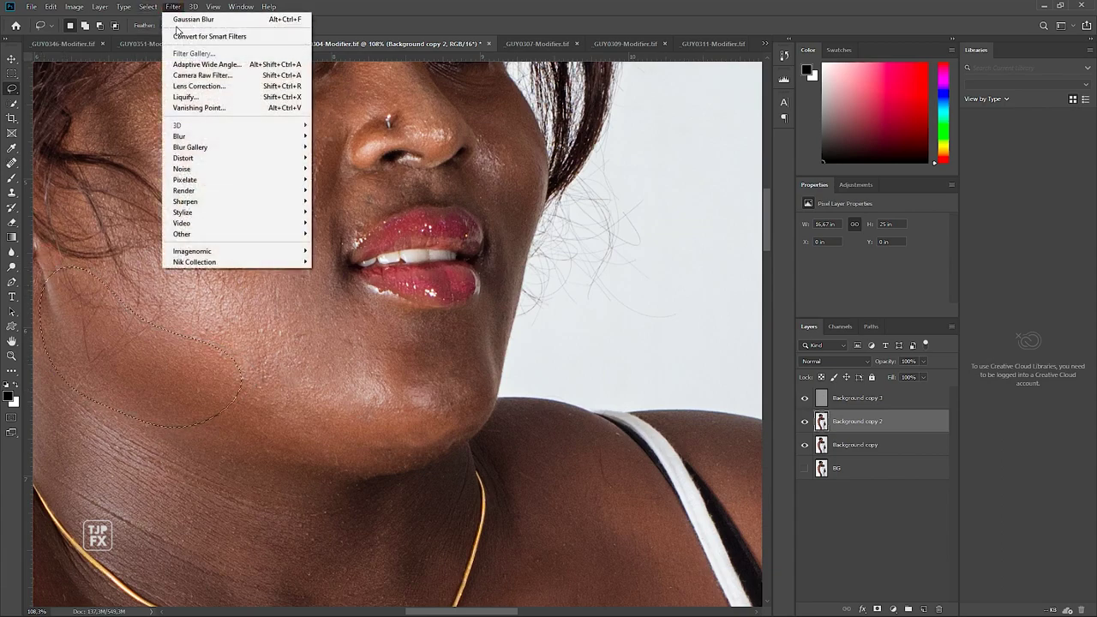
{"action": "left_click", "coordinate": [190, 19]}
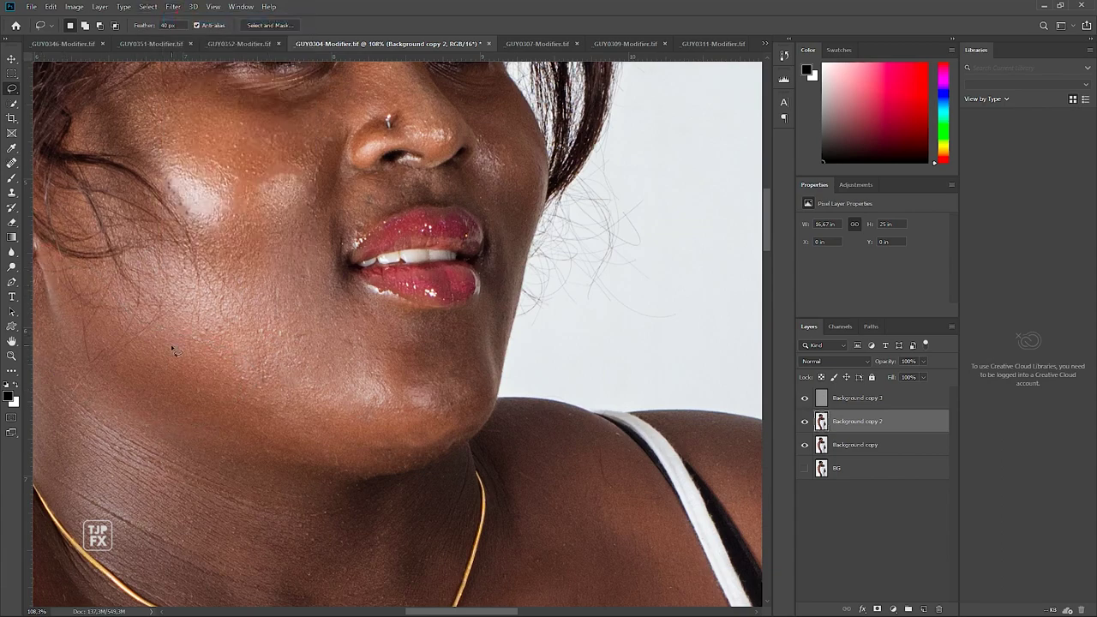
{"action": "left_click_drag", "start_coordinate": [180, 351], "coordinate": [195, 398]}
{"action": "left_click", "coordinate": [174, 7]}
{"action": "left_click", "coordinate": [390, 376]}
Lasso and re-blur several patches around the chin and jawline.
{"action": "left_click_drag", "start_coordinate": [392, 480], "coordinate": [231, 365]}
{"action": "left_click", "coordinate": [179, 6]}
{"action": "left_click", "coordinate": [437, 368]}
{"action": "left_click_drag", "start_coordinate": [425, 483], "coordinate": [339, 377]}
{"action": "left_click", "coordinate": [171, 7]}
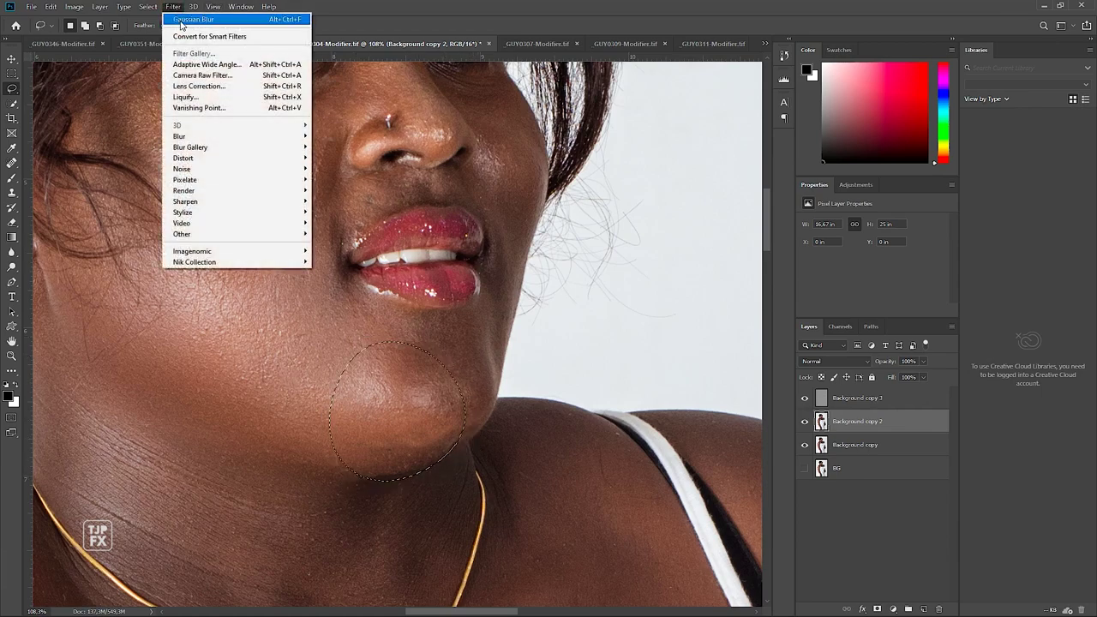
{"action": "left_click", "coordinate": [180, 19]}
{"action": "left_click", "coordinate": [488, 401]}
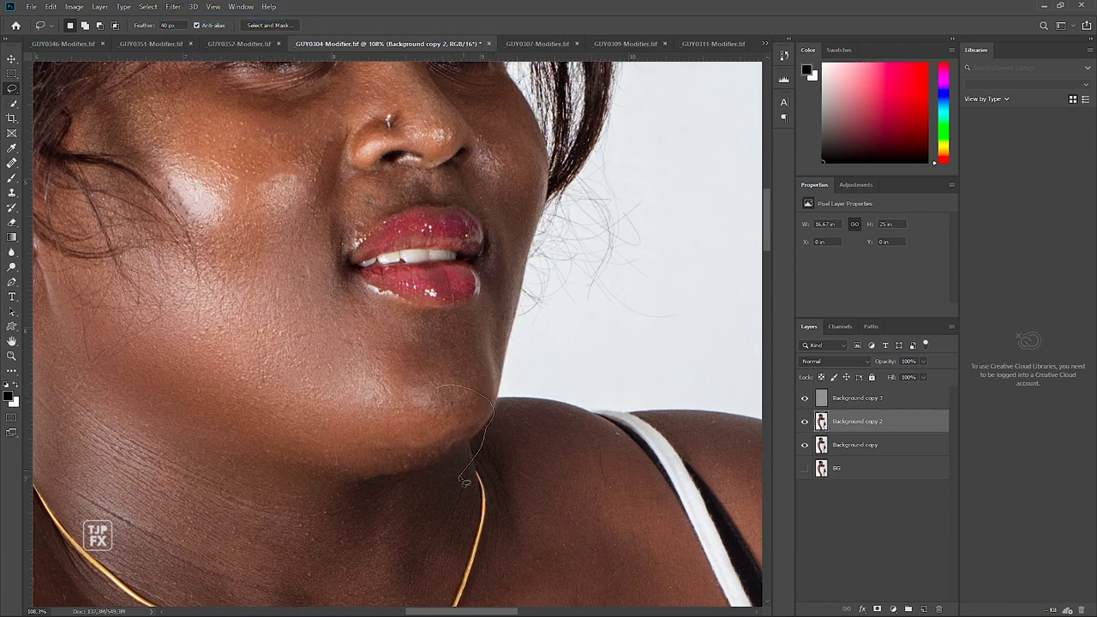
{"action": "left_click_drag", "start_coordinate": [497, 424], "coordinate": [390, 454]}
{"action": "left_click", "coordinate": [173, 7]}
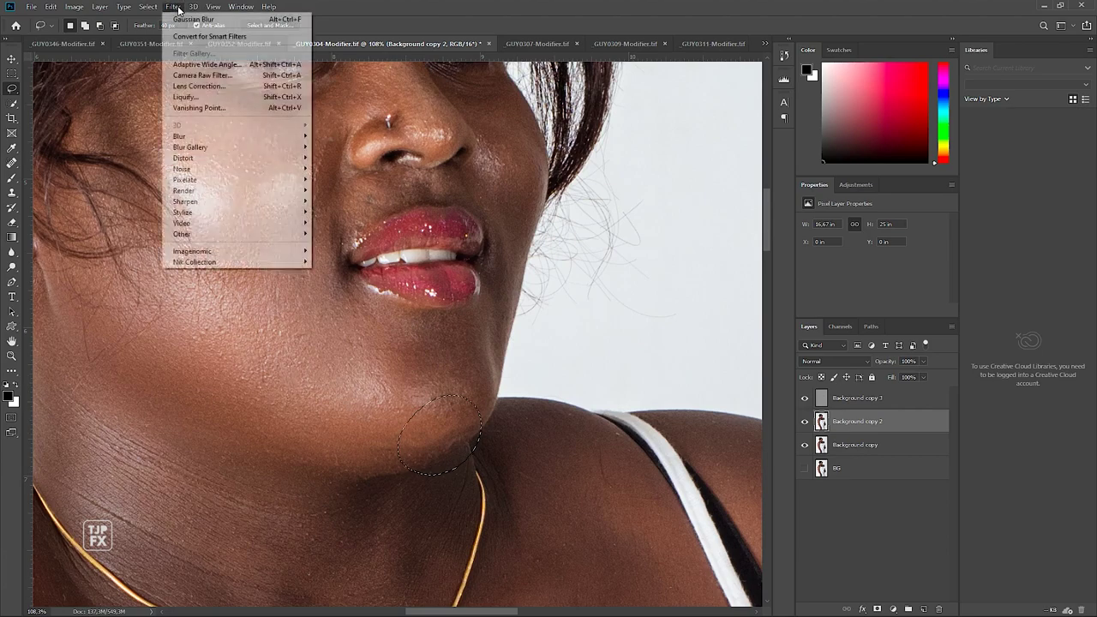
Re-apply the last blur to the chin selection, then deselect it.
{"action": "left_click", "coordinate": [190, 18]}
{"action": "scroll", "coordinate": [313, 223], "scroll_direction": "up", "scroll_amount": 1}
{"action": "scroll", "coordinate": [310, 222], "scroll_direction": "up", "scroll_amount": 1}
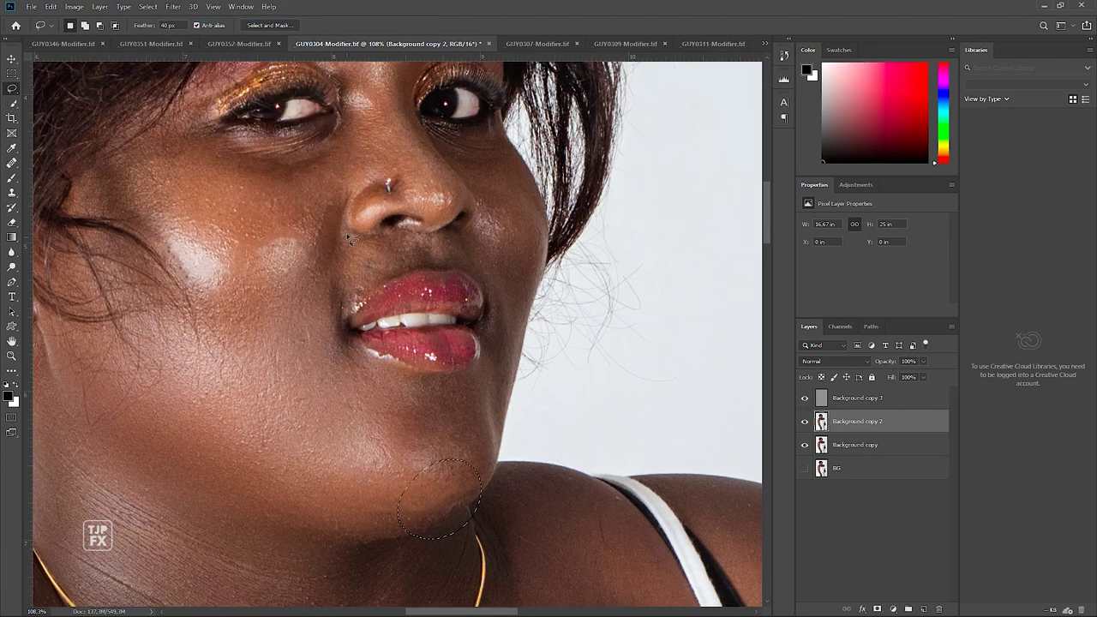
{"action": "key", "text": "ctrl+d"}
Lasso the skin under the nose onto the cheek and re-apply Gaussian Blur.
{"action": "left_click_drag", "start_coordinate": [453, 253], "coordinate": [435, 238]}
{"action": "left_click_drag", "start_coordinate": [353, 237], "coordinate": [349, 237]}
{"action": "left_click_drag", "start_coordinate": [268, 311], "coordinate": [272, 257]}
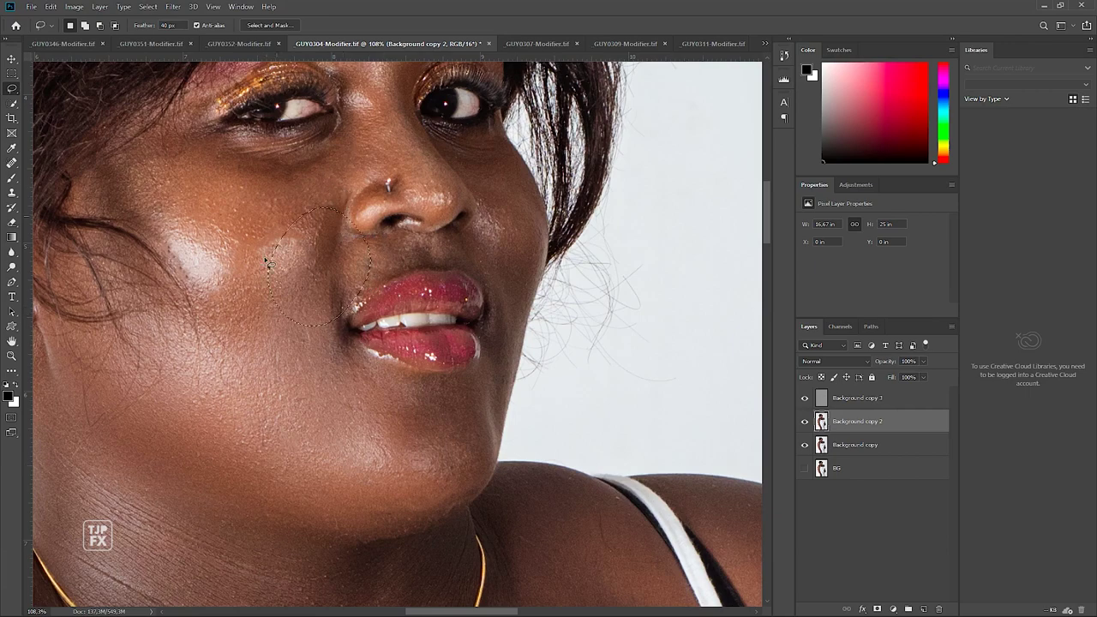
{"action": "left_click", "coordinate": [172, 6]}
{"action": "scroll", "coordinate": [372, 152], "scroll_direction": "up", "scroll_amount": 1}
{"action": "scroll", "coordinate": [372, 153], "scroll_direction": "up", "scroll_amount": 2}
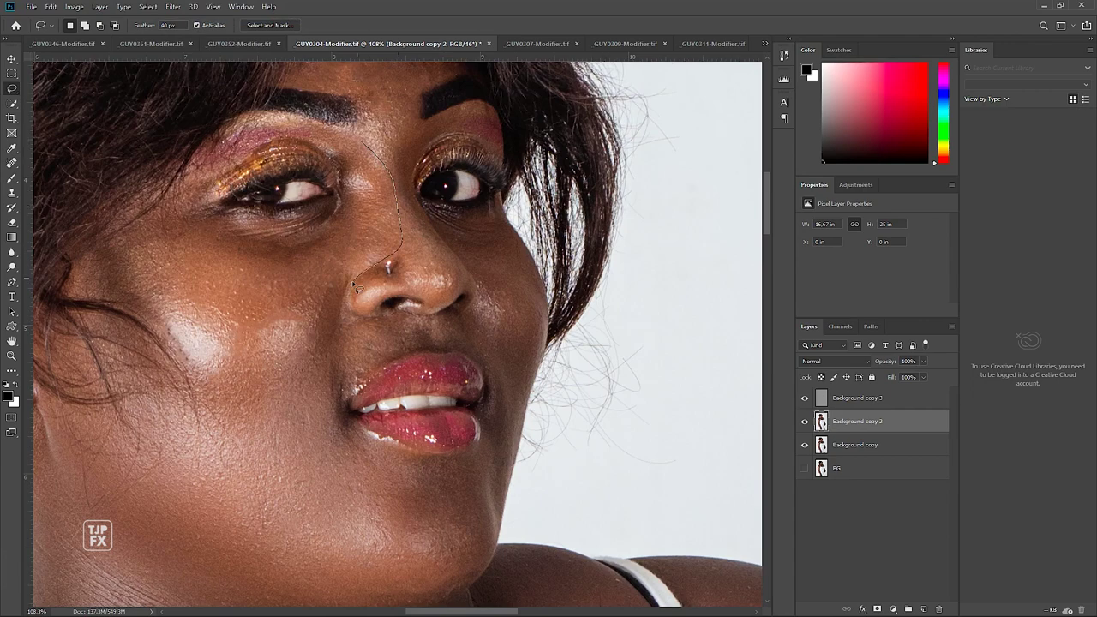
Blur a lassoed area from the nose across the cheek to under the eye, then deselect.
{"action": "left_click_drag", "start_coordinate": [355, 285], "coordinate": [212, 273]}
{"action": "left_click_drag", "start_coordinate": [351, 148], "coordinate": [330, 201]}
{"action": "left_click", "coordinate": [172, 7]}
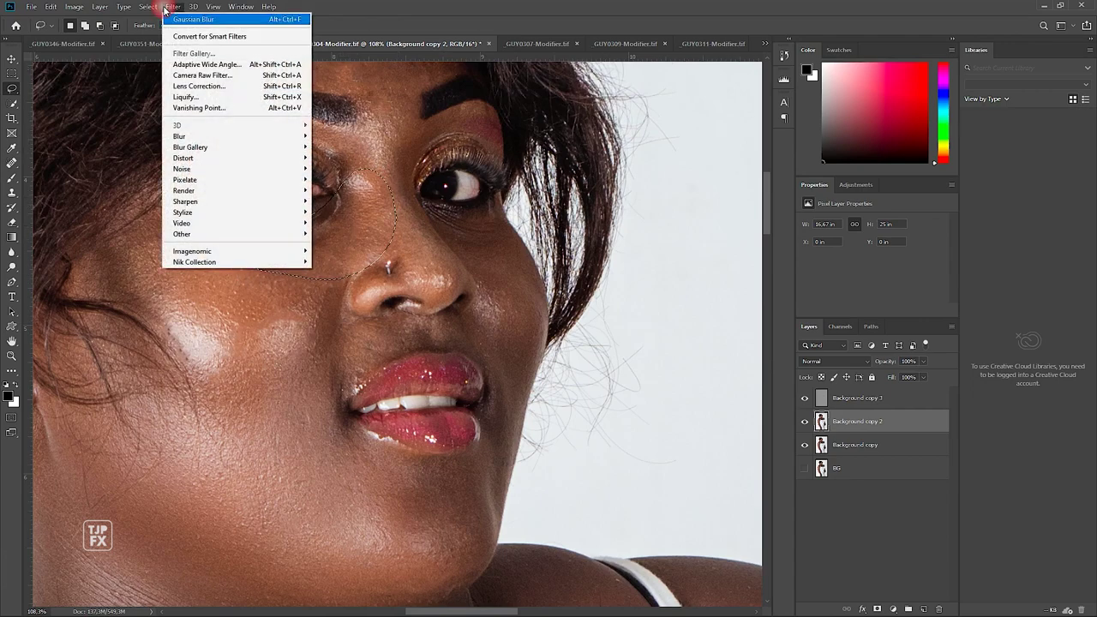
{"action": "key", "text": "ctrl+d"}
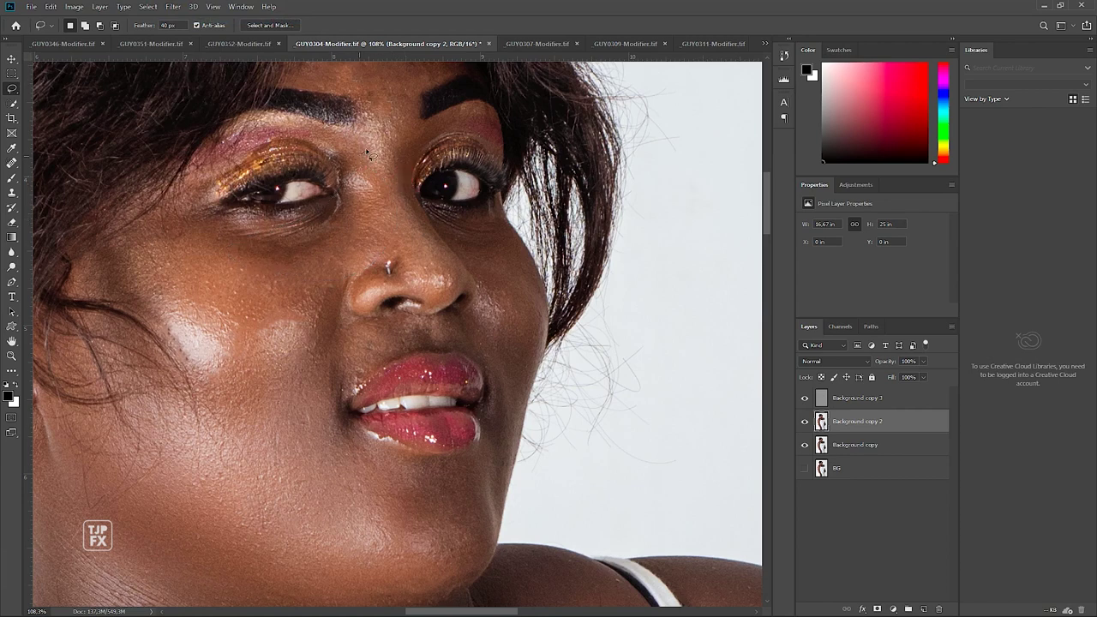
Blur a lassoed patch of cheek below the right eye, then deselect.
{"action": "left_click_drag", "start_coordinate": [428, 207], "coordinate": [529, 240]}
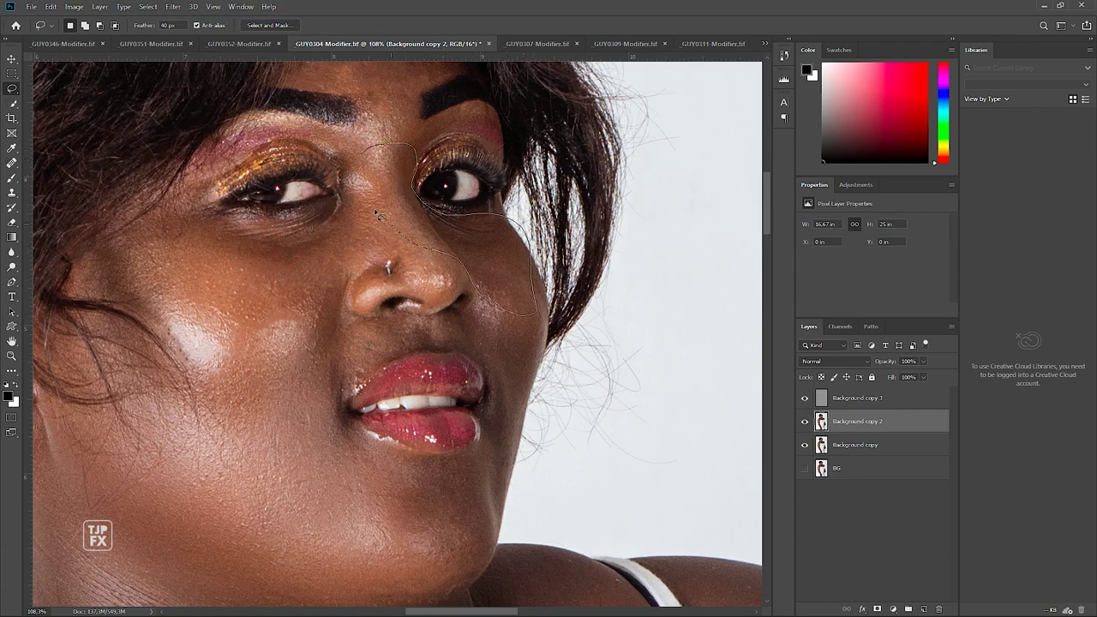
{"action": "left_click_drag", "start_coordinate": [380, 216], "coordinate": [374, 176]}
{"action": "left_click", "coordinate": [172, 6]}
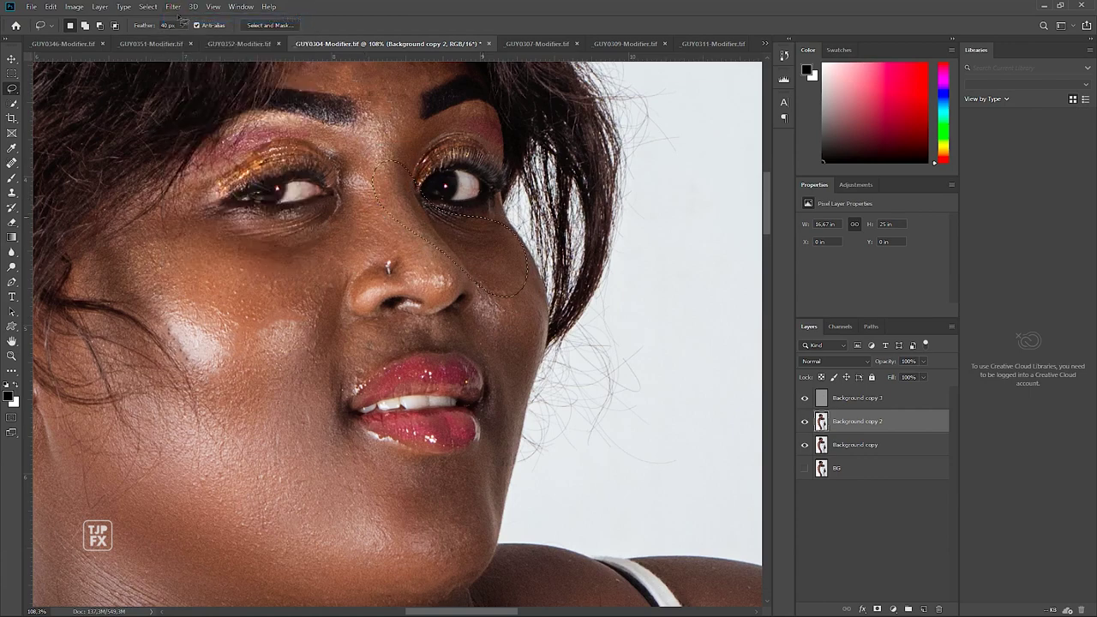
{"action": "scroll", "coordinate": [398, 269], "scroll_direction": "up", "scroll_amount": 1}
{"action": "scroll", "coordinate": [398, 269], "scroll_direction": "up", "scroll_amount": 2}
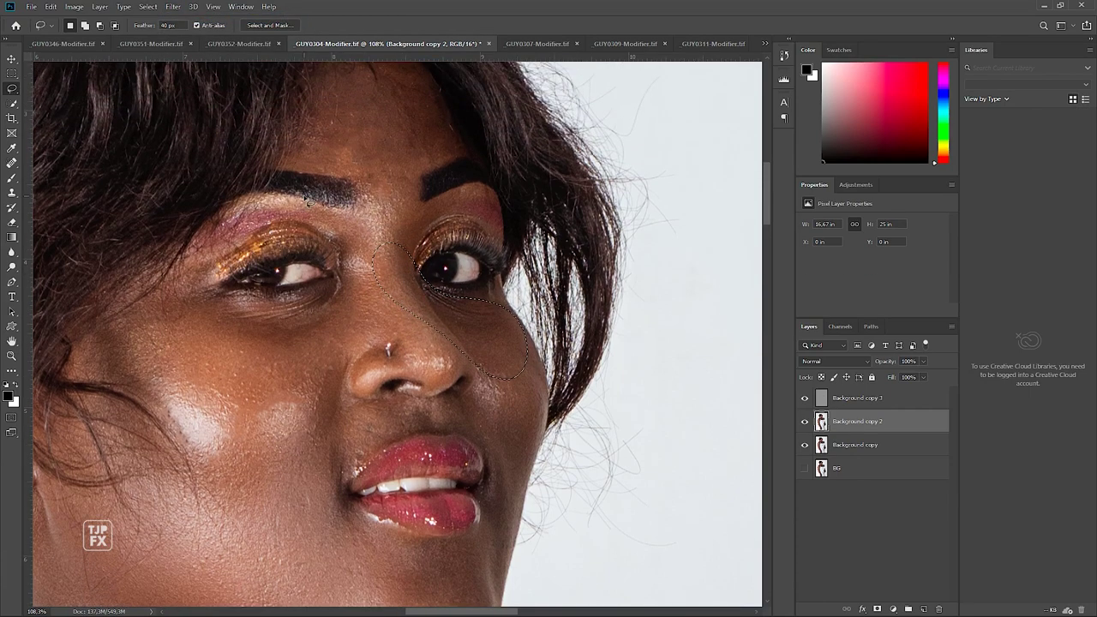
{"action": "key", "text": "ctrl+d"}
Select the skin around the left eye and re-apply Gaussian Blur.
{"action": "left_click_drag", "start_coordinate": [288, 242], "coordinate": [130, 279]}
{"action": "left_click", "coordinate": [167, 6]}
{"action": "left_click", "coordinate": [167, 7]}
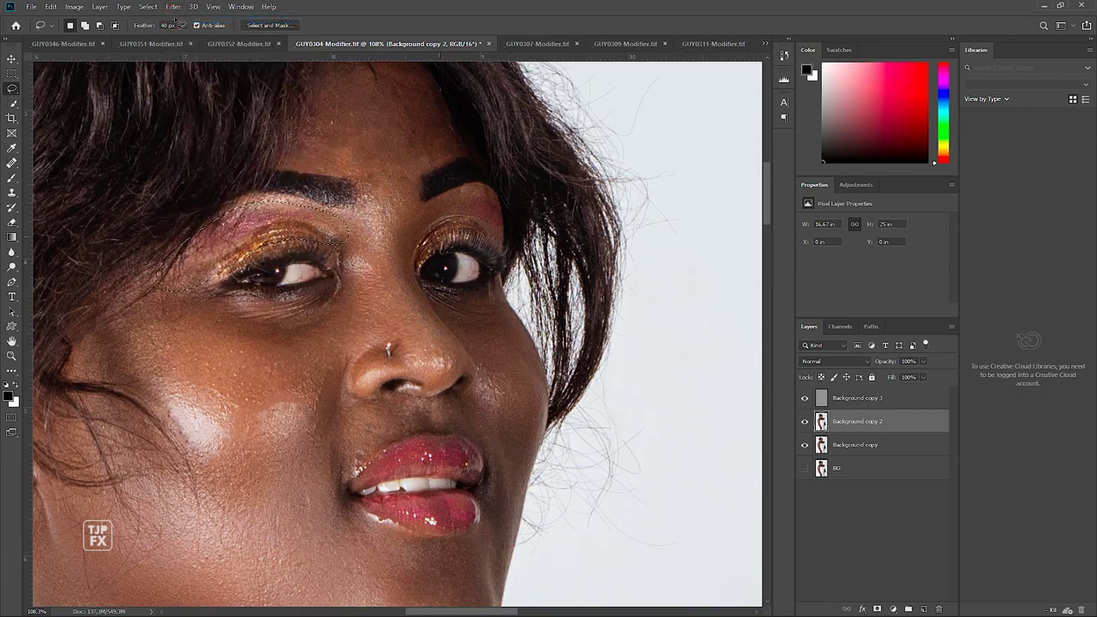
{"action": "scroll", "coordinate": [300, 134], "scroll_direction": "up", "scroll_amount": 1}
Lasso an area of the forehead and re-apply Gaussian Blur to it.
{"action": "left_click_drag", "start_coordinate": [300, 110], "coordinate": [461, 154]}
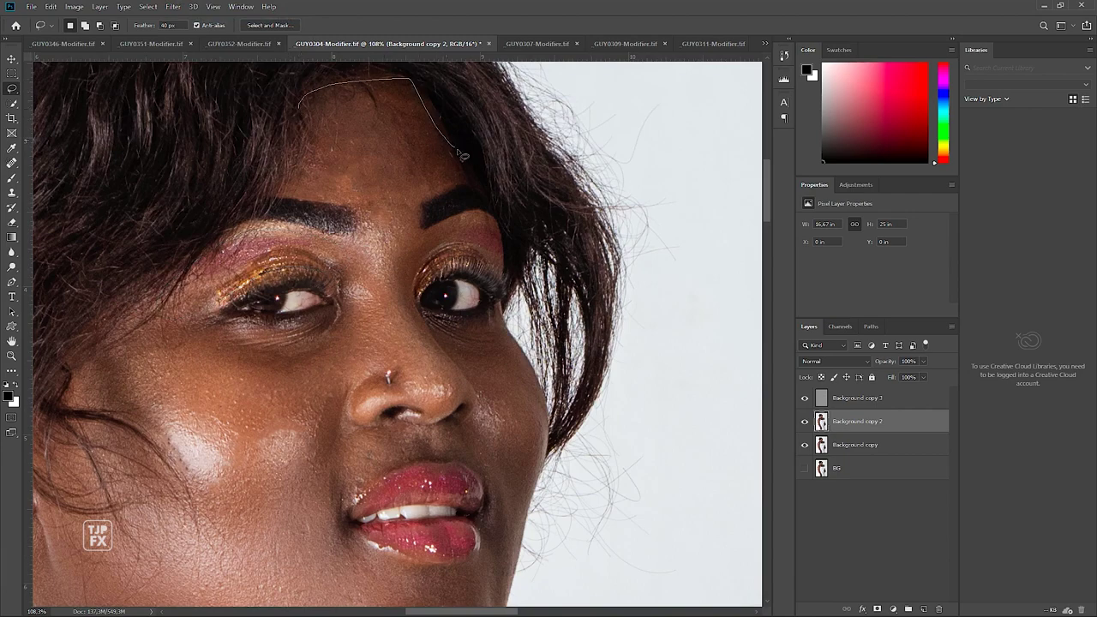
{"action": "left_click_drag", "start_coordinate": [288, 195], "coordinate": [296, 120]}
{"action": "left_click", "coordinate": [172, 7]}
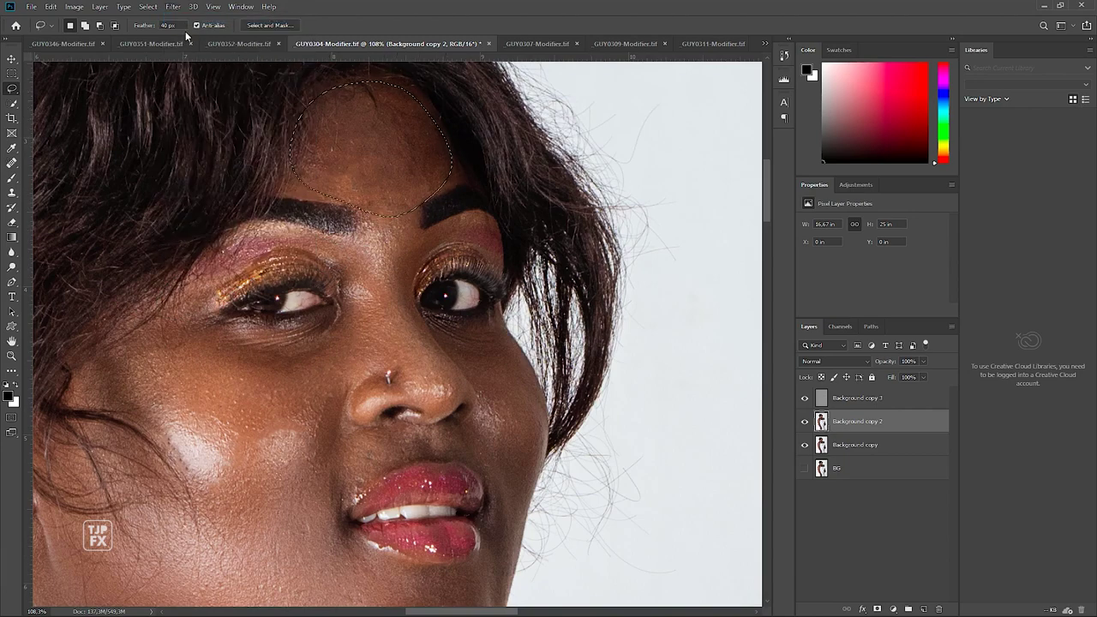
{"action": "scroll", "coordinate": [389, 246], "scroll_direction": "down", "scroll_amount": 3}
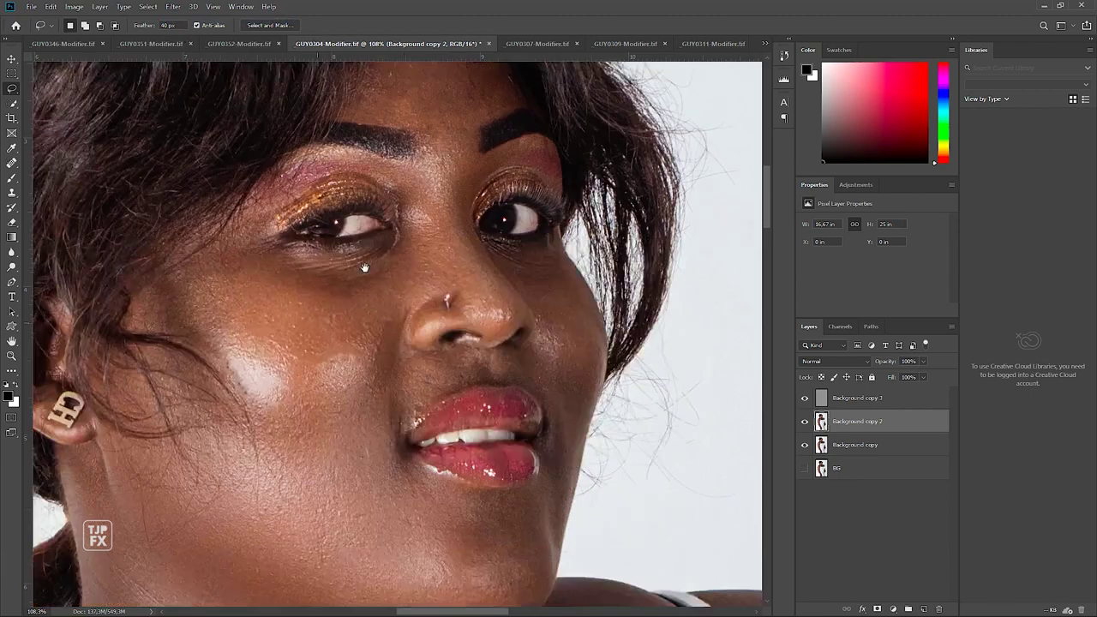
{"action": "scroll", "coordinate": [172, 345], "scroll_direction": "down", "scroll_amount": 2}
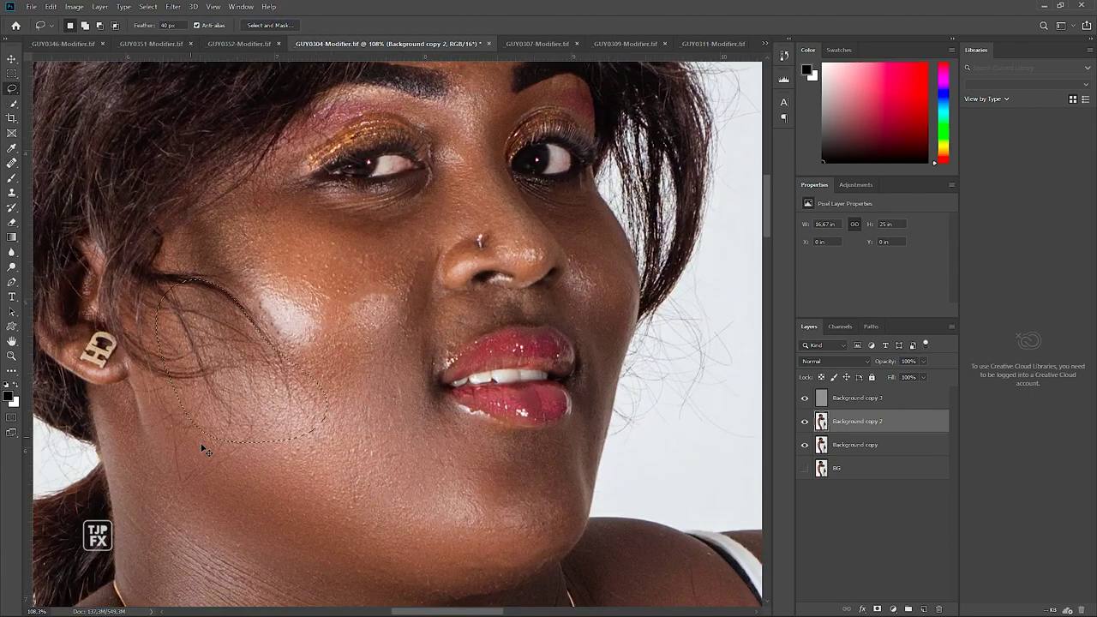
Select the cheek near the ear and the neck down to the necklace, then deselect.
{"action": "left_click_drag", "start_coordinate": [305, 373], "coordinate": [176, 450]}
{"action": "scroll", "coordinate": [172, 455], "scroll_direction": "down", "scroll_amount": 4}
{"action": "left_click_drag", "start_coordinate": [163, 201], "coordinate": [189, 452]}
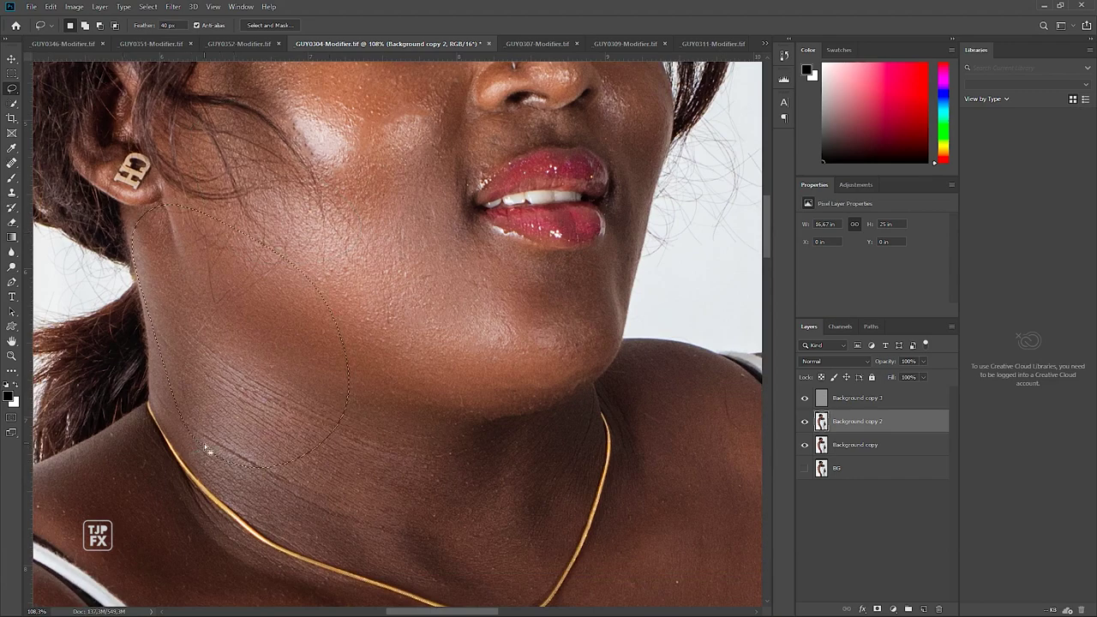
{"action": "left_click_drag", "start_coordinate": [336, 466], "coordinate": [288, 376]}
{"action": "key", "text": "ctrl+d"}
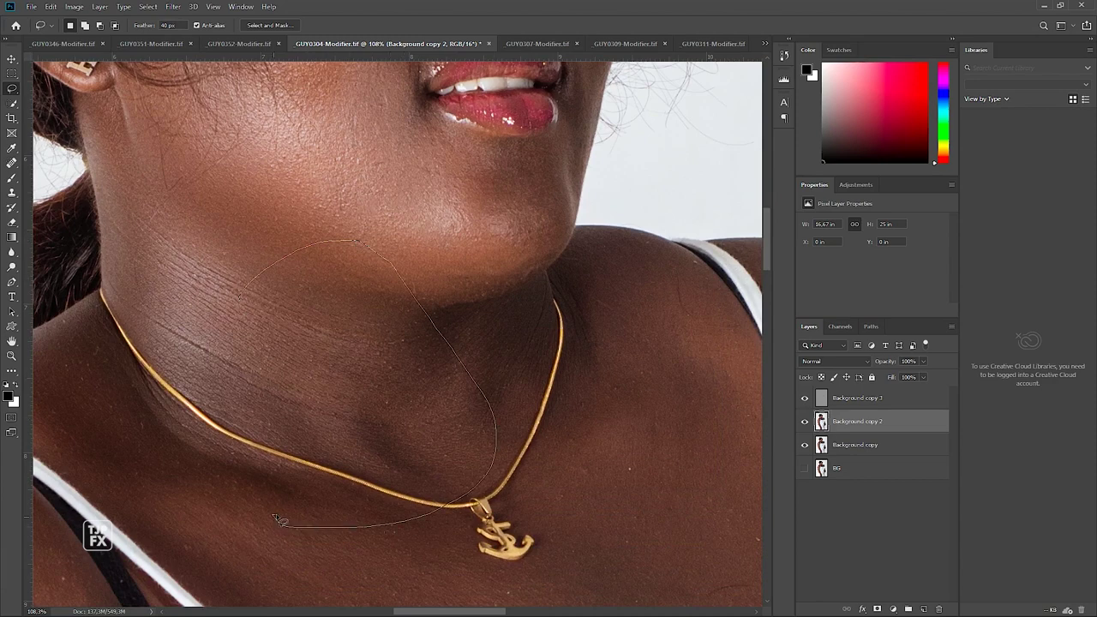
Lasso a feathered area over the neck shadow and along the shoulder strap, then deselect.
{"action": "left_click_drag", "start_coordinate": [405, 283], "coordinate": [249, 309]}
{"action": "left_click_drag", "start_coordinate": [230, 442], "coordinate": [262, 536]}
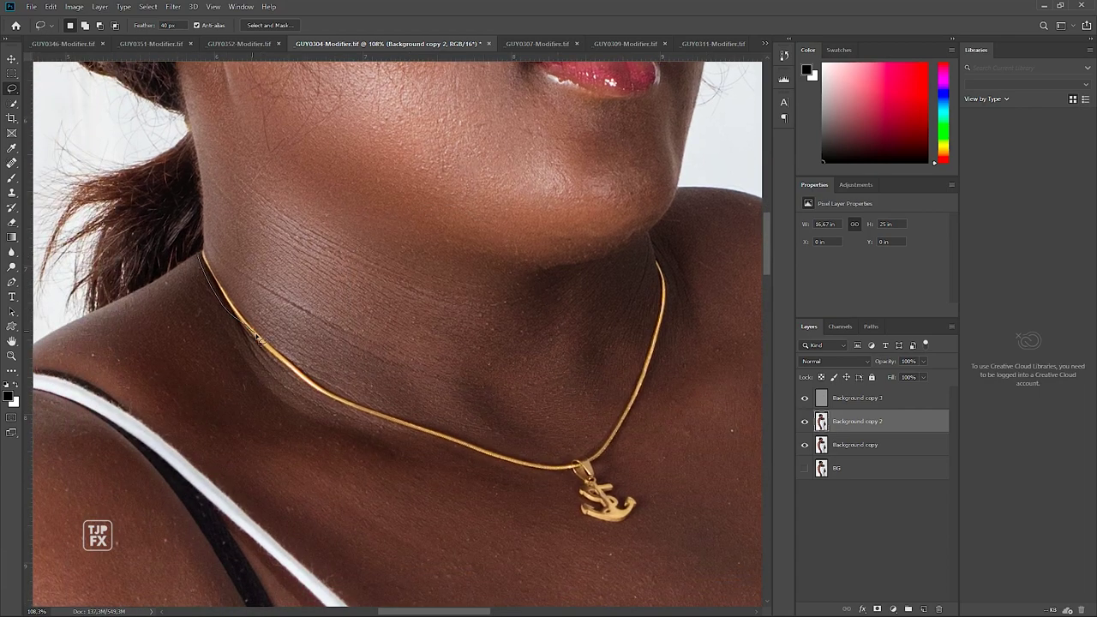
{"action": "mouse_move", "coordinate": [338, 403]}
{"action": "left_mouse_down"}
{"action": "mouse_move", "coordinate": [60, 379]}
{"action": "mouse_move", "coordinate": [90, 316]}
{"action": "mouse_move", "coordinate": [204, 332]}
{"action": "mouse_move", "coordinate": [92, 317]}
{"action": "left_mouse_up"}
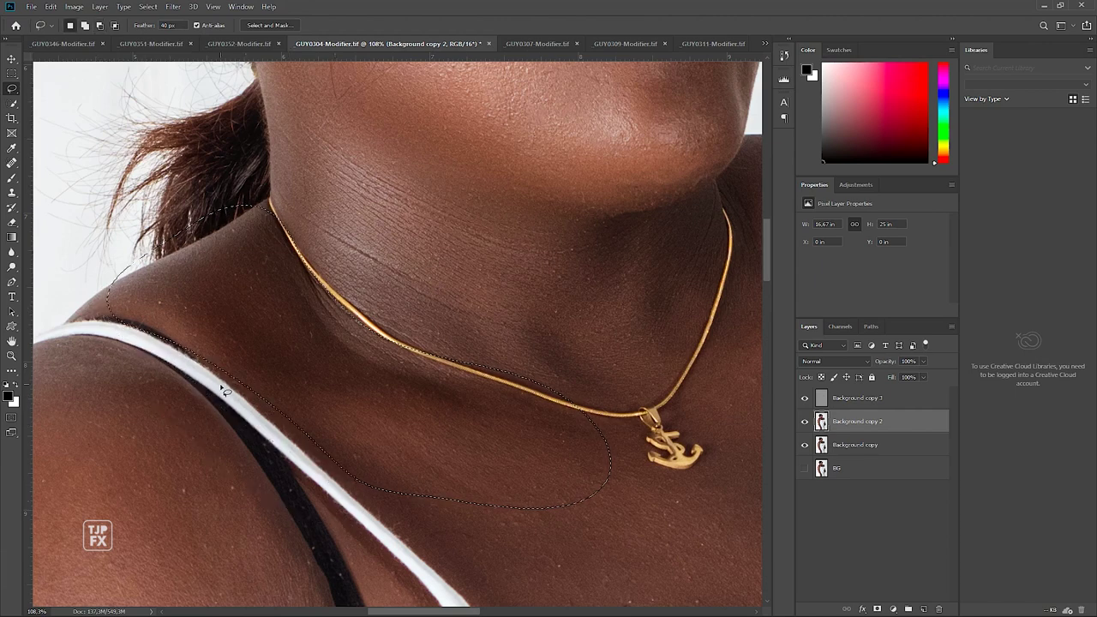
{"action": "left_click_drag", "start_coordinate": [206, 367], "coordinate": [200, 345]}
{"action": "key", "text": "ctrl+d"}
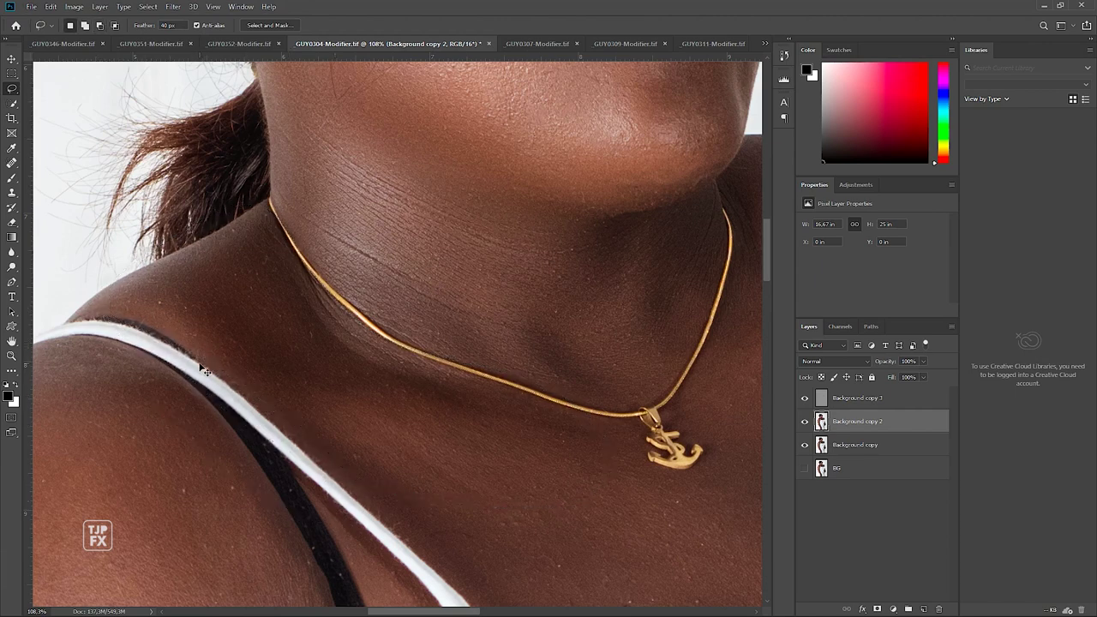
Frame the neckline, then lasso the chest under the necklace beside the anchor and deselect.
{"action": "scroll", "coordinate": [271, 396], "scroll_direction": "down", "scroll_amount": 2}
{"action": "left_click_drag", "start_coordinate": [326, 391], "coordinate": [262, 360]}
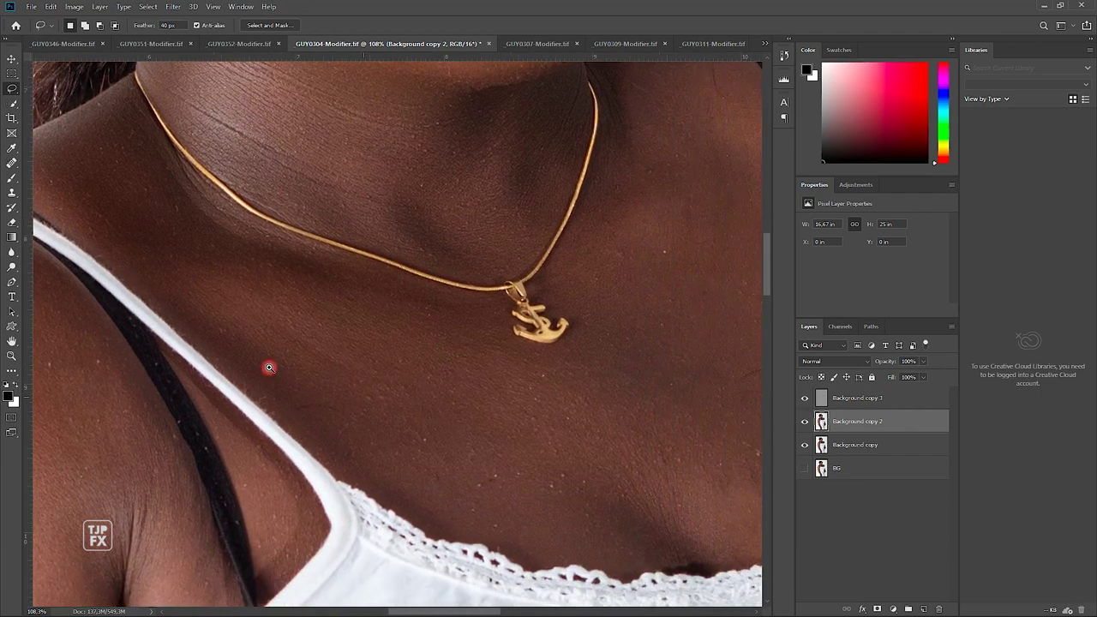
{"action": "scroll", "coordinate": [339, 394], "scroll_direction": "down", "scroll_amount": 2}
{"action": "scroll", "coordinate": [339, 394], "scroll_direction": "down", "scroll_amount": 2}
{"action": "scroll", "coordinate": [367, 333], "scroll_direction": "down", "scroll_amount": 2}
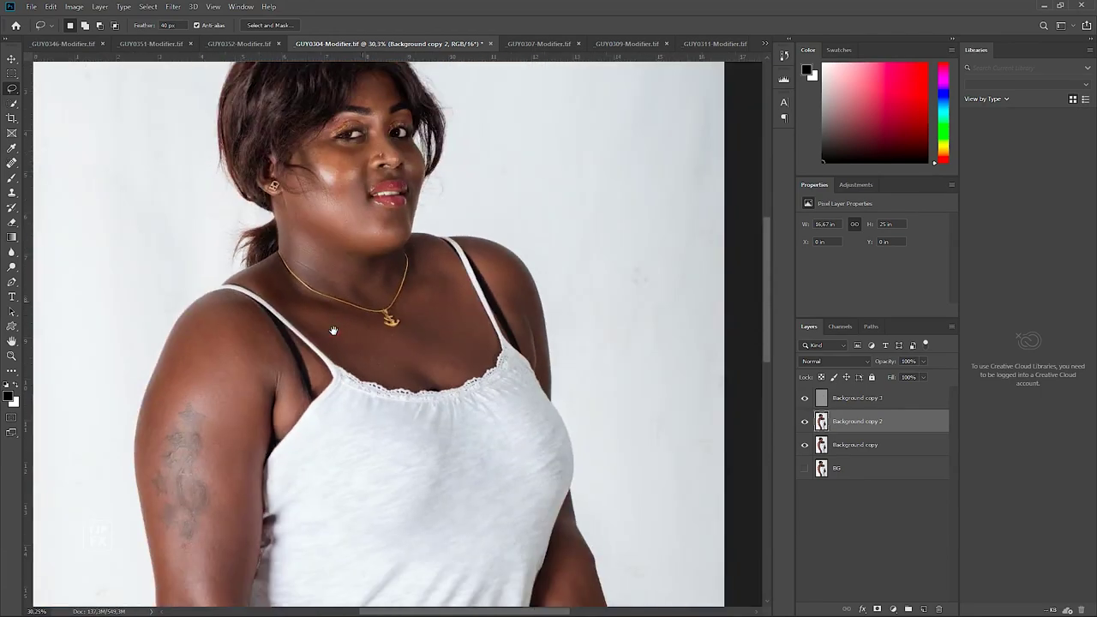
{"action": "mouse_move", "coordinate": [351, 316]}
{"action": "left_mouse_down"}
{"action": "mouse_move", "coordinate": [335, 376]}
{"action": "mouse_move", "coordinate": [288, 311]}
{"action": "left_mouse_up"}
{"action": "scroll", "coordinate": [336, 375], "scroll_direction": "up", "scroll_amount": 2}
{"action": "scroll", "coordinate": [343, 299], "scroll_direction": "up", "scroll_amount": 2}
{"action": "scroll", "coordinate": [300, 323], "scroll_direction": "up", "scroll_amount": 2}
{"action": "scroll", "coordinate": [266, 387], "scroll_direction": "up", "scroll_amount": 2}
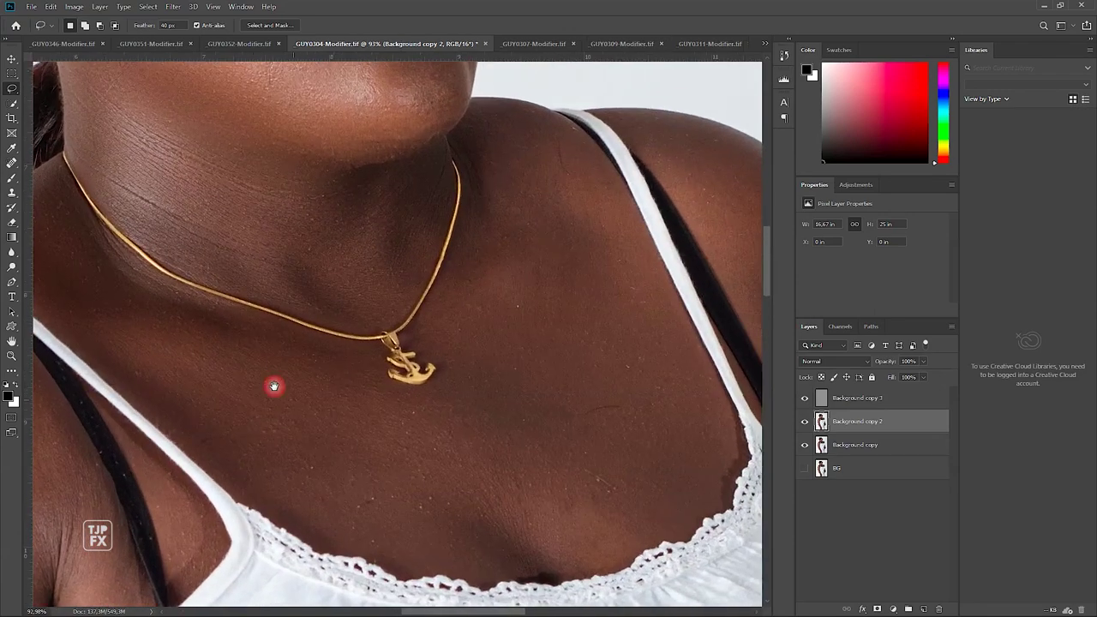
{"action": "left_click_drag", "start_coordinate": [383, 381], "coordinate": [513, 447]}
{"action": "mouse_move", "coordinate": [481, 588]}
{"action": "left_mouse_down"}
{"action": "mouse_move", "coordinate": [370, 554]}
{"action": "mouse_move", "coordinate": [161, 425]}
{"action": "mouse_move", "coordinate": [175, 382]}
{"action": "left_mouse_up"}
{"action": "key", "text": "ctrl+d"}
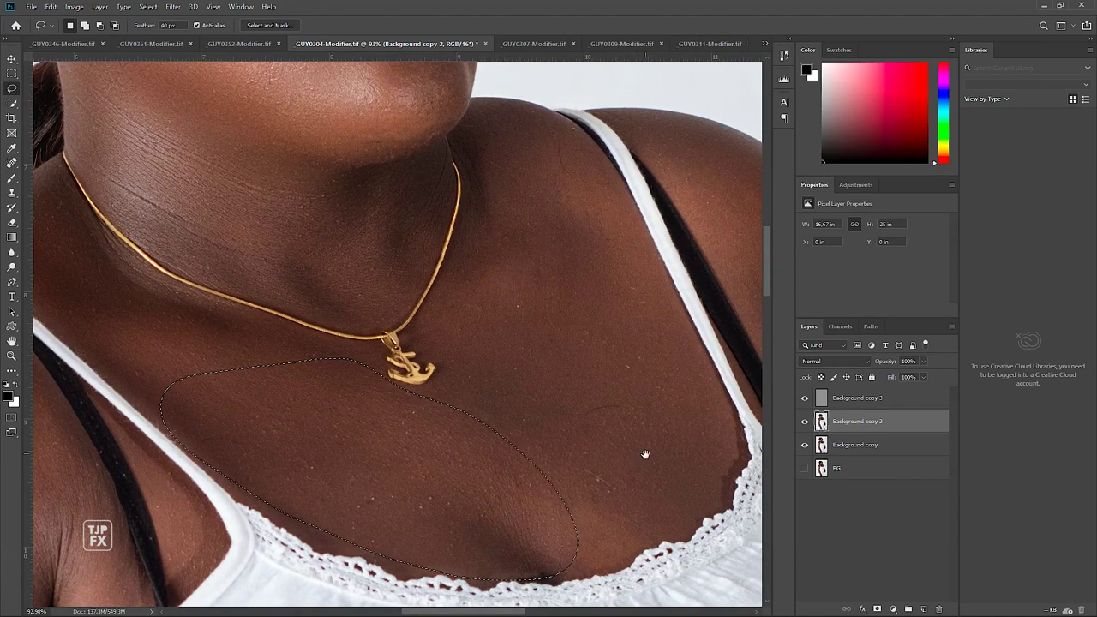
Lasso the chest from the anchor up over the collarbone beside the strap, then deselect.
{"action": "left_click_drag", "start_coordinate": [642, 455], "coordinate": [561, 465]}
{"action": "mouse_move", "coordinate": [343, 347]}
{"action": "left_mouse_down"}
{"action": "mouse_move", "coordinate": [384, 290]}
{"action": "mouse_move", "coordinate": [394, 202]}
{"action": "left_mouse_up"}
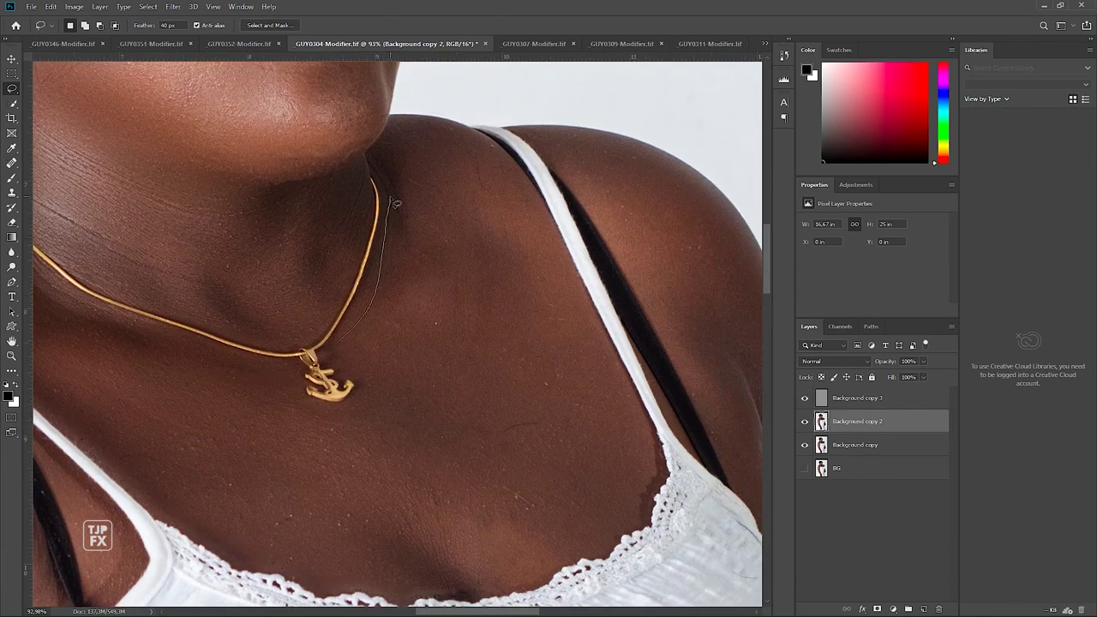
{"action": "left_click_drag", "start_coordinate": [385, 163], "coordinate": [496, 160]}
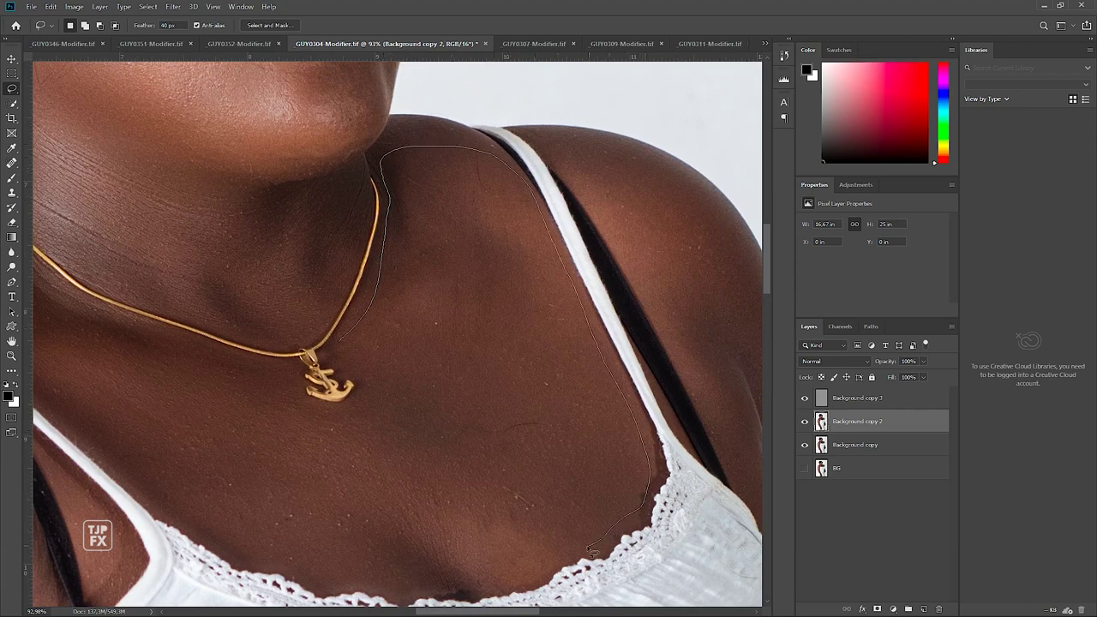
{"action": "mouse_move", "coordinate": [456, 600]}
{"action": "left_mouse_down"}
{"action": "mouse_move", "coordinate": [288, 567]}
{"action": "mouse_move", "coordinate": [310, 444]}
{"action": "left_mouse_up"}
{"action": "left_click_drag", "start_coordinate": [364, 360], "coordinate": [349, 360]}
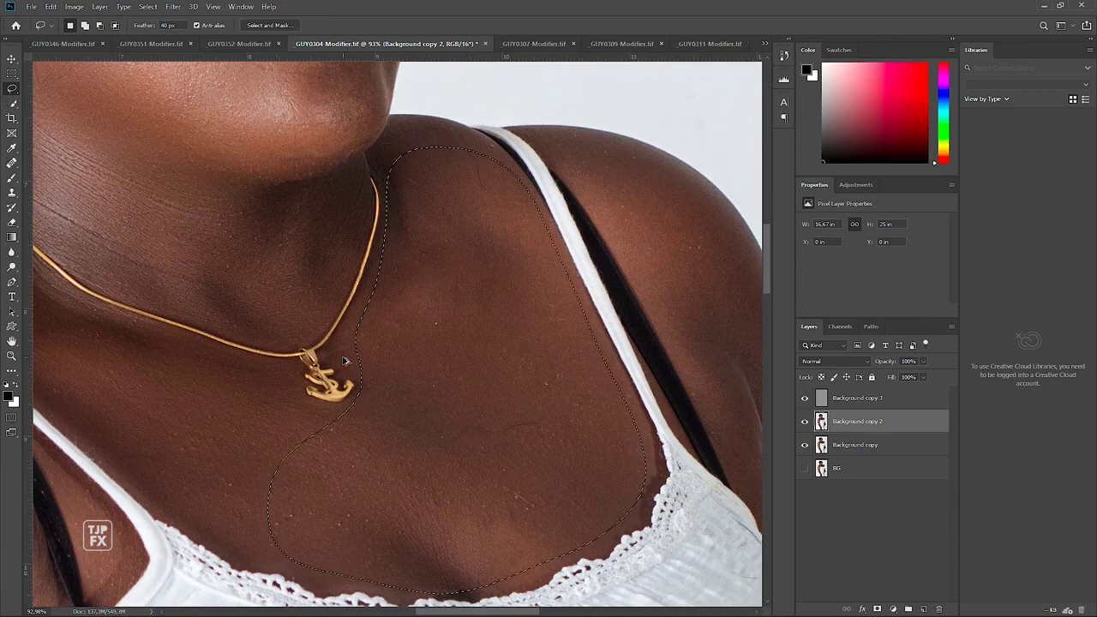
{"action": "key", "text": "ctrl+d"}
{"action": "scroll", "coordinate": [392, 360], "scroll_direction": "up", "scroll_amount": 3}
{"action": "scroll", "coordinate": [392, 360], "scroll_direction": "right", "scroll_amount": 2}
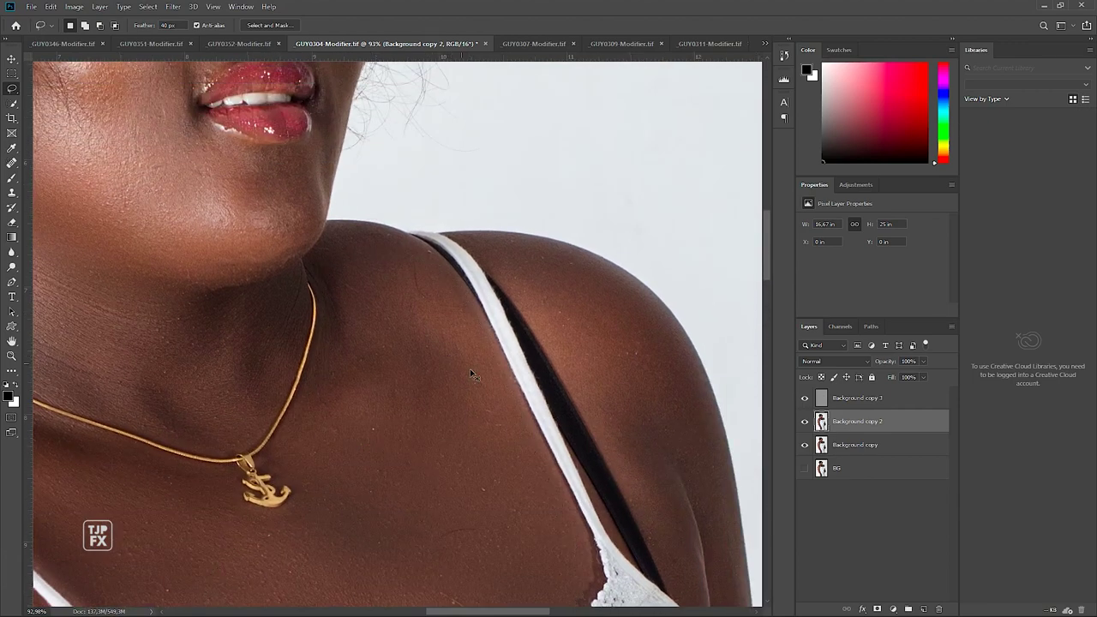
Draw a feathered lasso selection along the rounded top of the right shoulder.
{"action": "scroll", "coordinate": [480, 342], "scroll_direction": "down", "scroll_amount": 3}
{"action": "scroll", "coordinate": [428, 360], "scroll_direction": "up", "scroll_amount": 3}
{"action": "scroll", "coordinate": [392, 396], "scroll_direction": "right", "scroll_amount": 3}
{"action": "scroll", "coordinate": [403, 212], "scroll_direction": "up", "scroll_amount": 3}
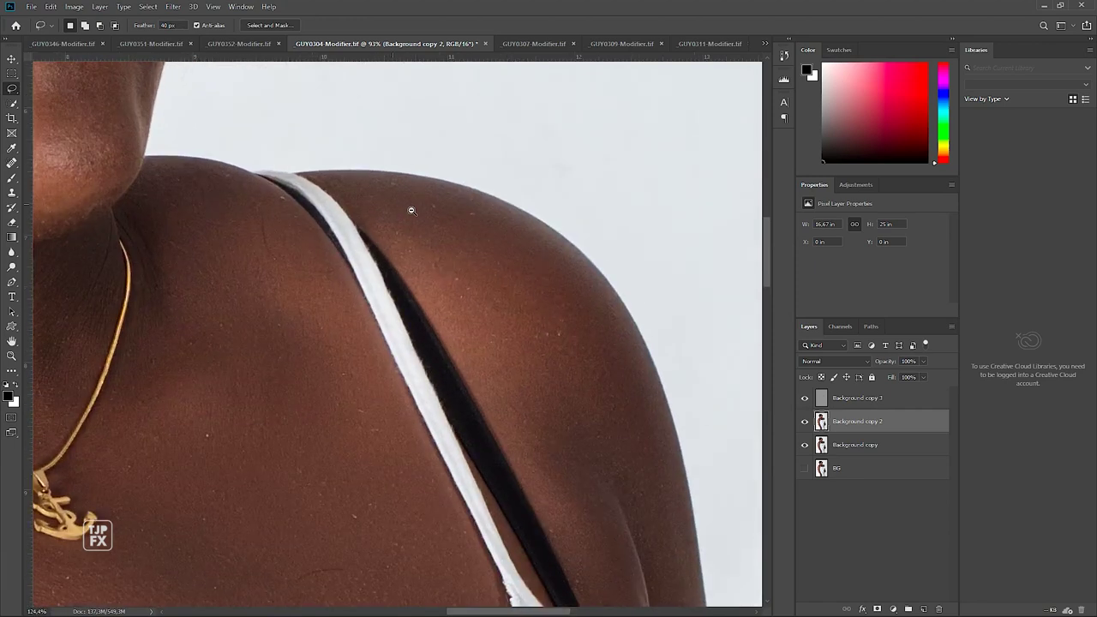
{"action": "left_click_drag", "start_coordinate": [434, 263], "coordinate": [369, 305]}
{"action": "left_click_drag", "start_coordinate": [246, 214], "coordinate": [351, 223]}
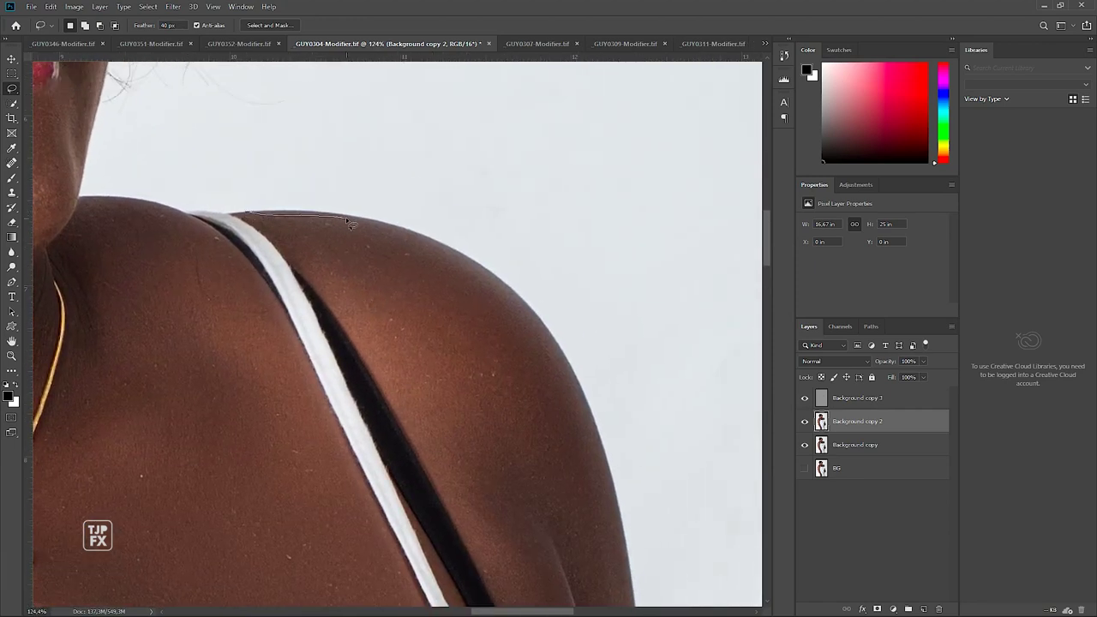
{"action": "mouse_move", "coordinate": [598, 436]}
{"action": "left_mouse_down"}
{"action": "mouse_move", "coordinate": [616, 571]}
{"action": "mouse_move", "coordinate": [485, 546]}
{"action": "left_mouse_up"}
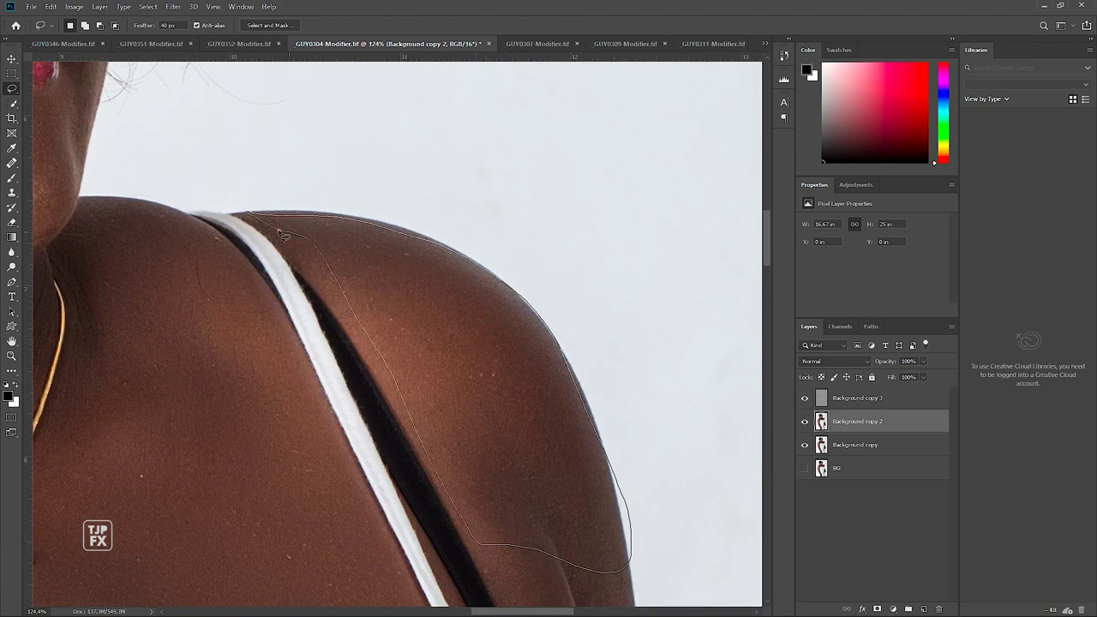
{"action": "left_click_drag", "start_coordinate": [283, 235], "coordinate": [286, 231]}
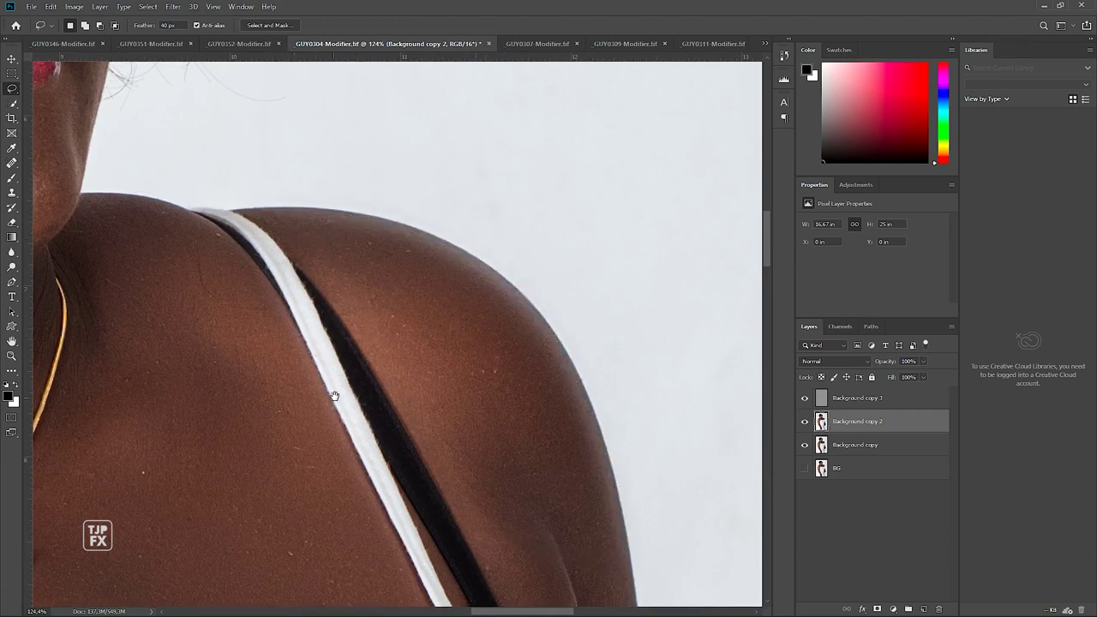
Scroll the view across toward the opposite shoulder.
{"action": "scroll", "coordinate": [319, 264], "scroll_direction": "down", "scroll_amount": 2}
{"action": "scroll", "coordinate": [430, 353], "scroll_direction": "down", "scroll_amount": 2}
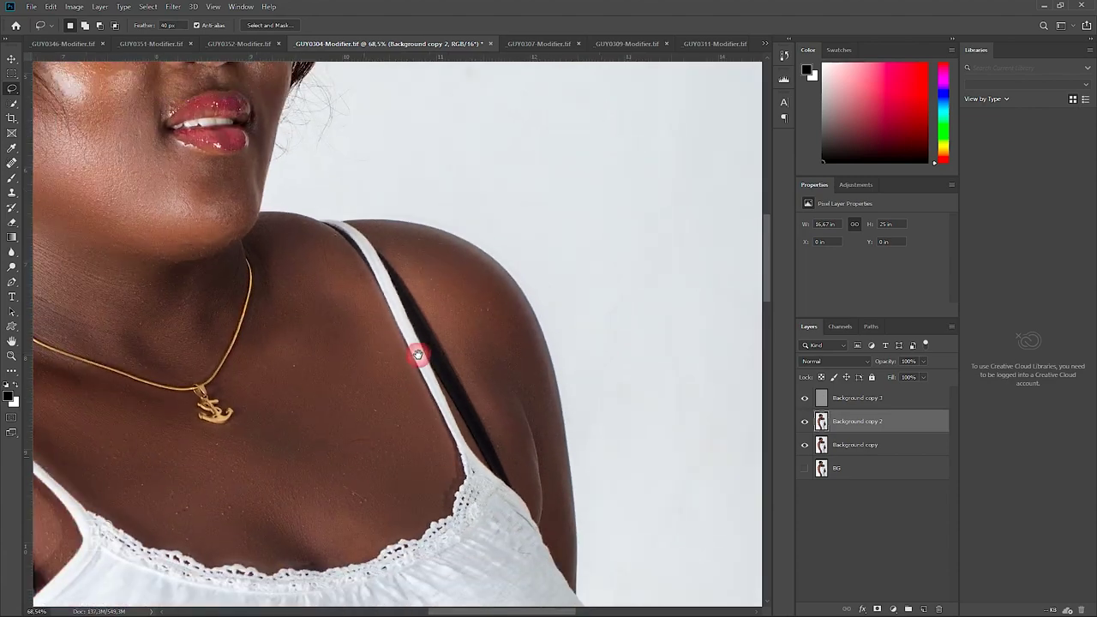
{"action": "scroll", "coordinate": [417, 354], "scroll_direction": "down", "scroll_amount": 3}
{"action": "scroll", "coordinate": [446, 360], "scroll_direction": "left", "scroll_amount": 3}
{"action": "scroll", "coordinate": [406, 333], "scroll_direction": "up", "scroll_amount": 1}
{"action": "scroll", "coordinate": [406, 333], "scroll_direction": "up", "scroll_amount": 2}
{"action": "scroll", "coordinate": [332, 266], "scroll_direction": "left", "scroll_amount": 1}
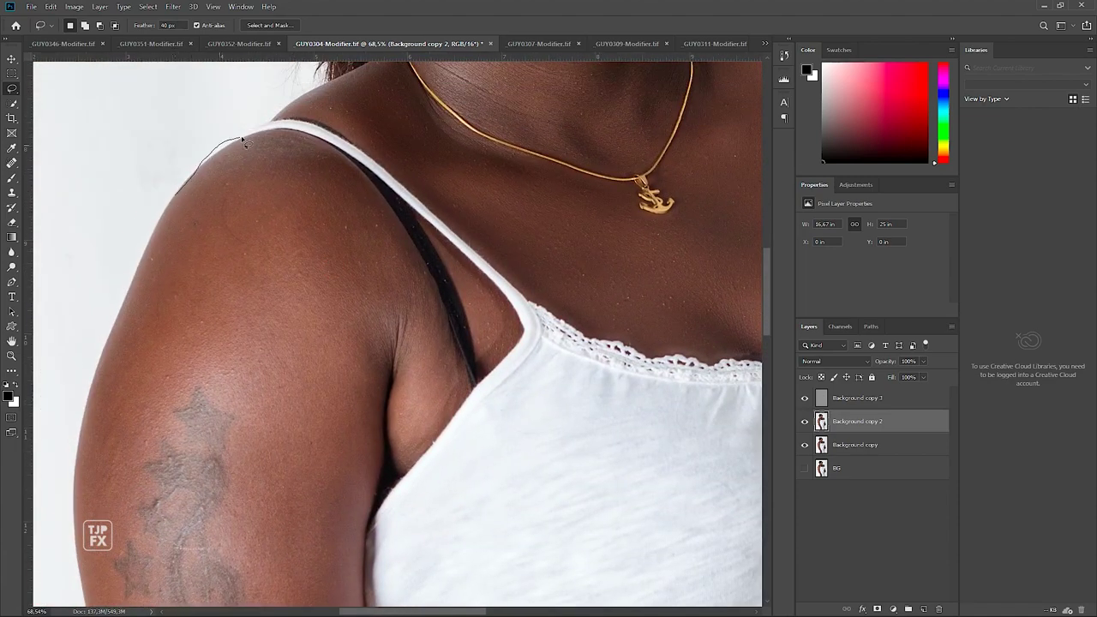
Lasso the shoulder along the bra strap, then the outer and inner upper arm.
{"action": "mouse_move", "coordinate": [338, 159]}
{"action": "left_mouse_down"}
{"action": "mouse_move", "coordinate": [433, 288]}
{"action": "mouse_move", "coordinate": [205, 405]}
{"action": "left_mouse_up"}
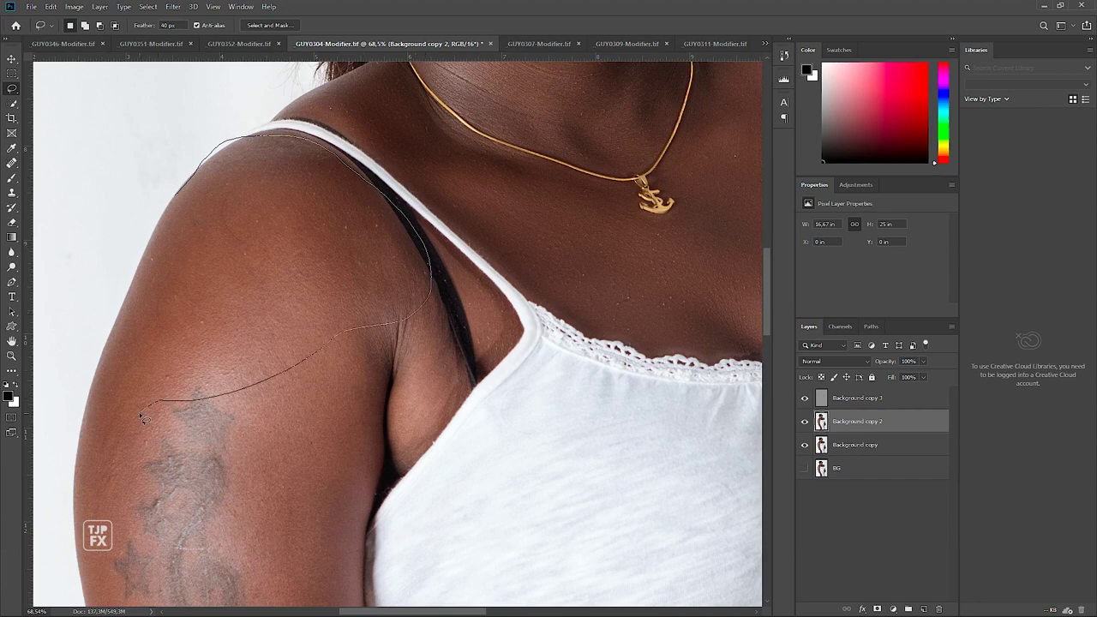
{"action": "left_click_drag", "start_coordinate": [143, 417], "coordinate": [148, 406]}
{"action": "scroll", "coordinate": [145, 403], "scroll_direction": "down", "scroll_amount": 3}
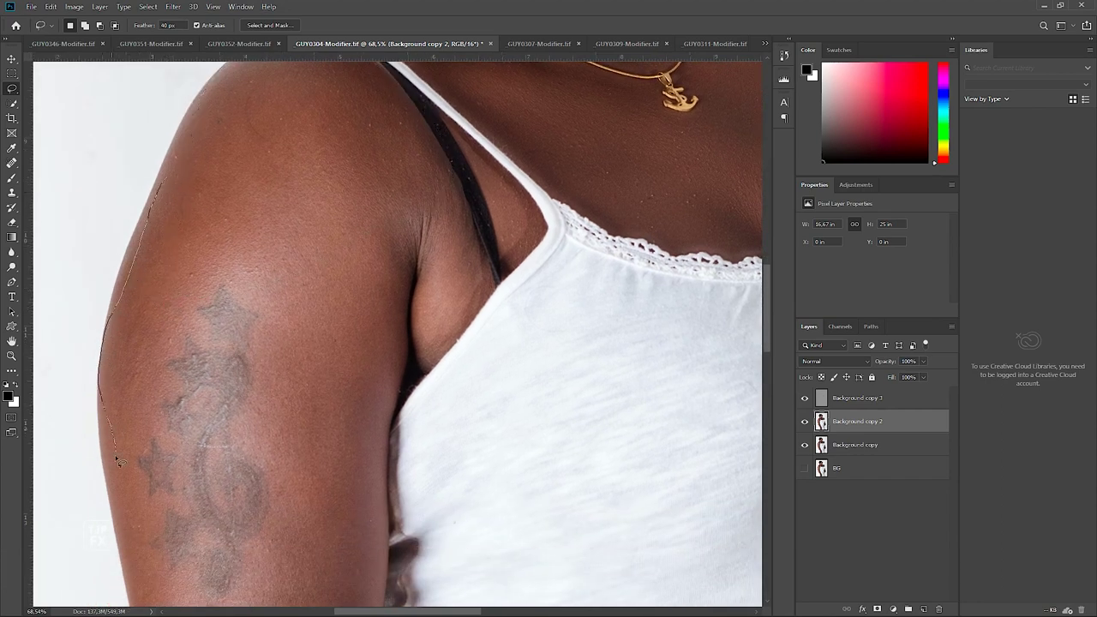
{"action": "left_click_drag", "start_coordinate": [171, 400], "coordinate": [222, 240]}
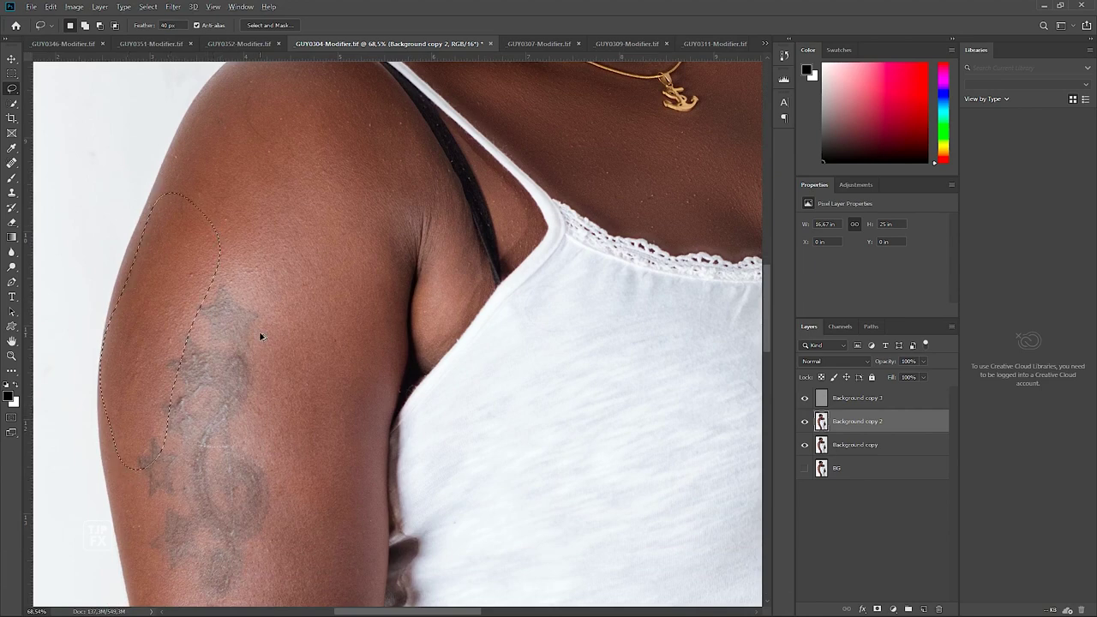
{"action": "left_click_drag", "start_coordinate": [274, 293], "coordinate": [375, 542]}
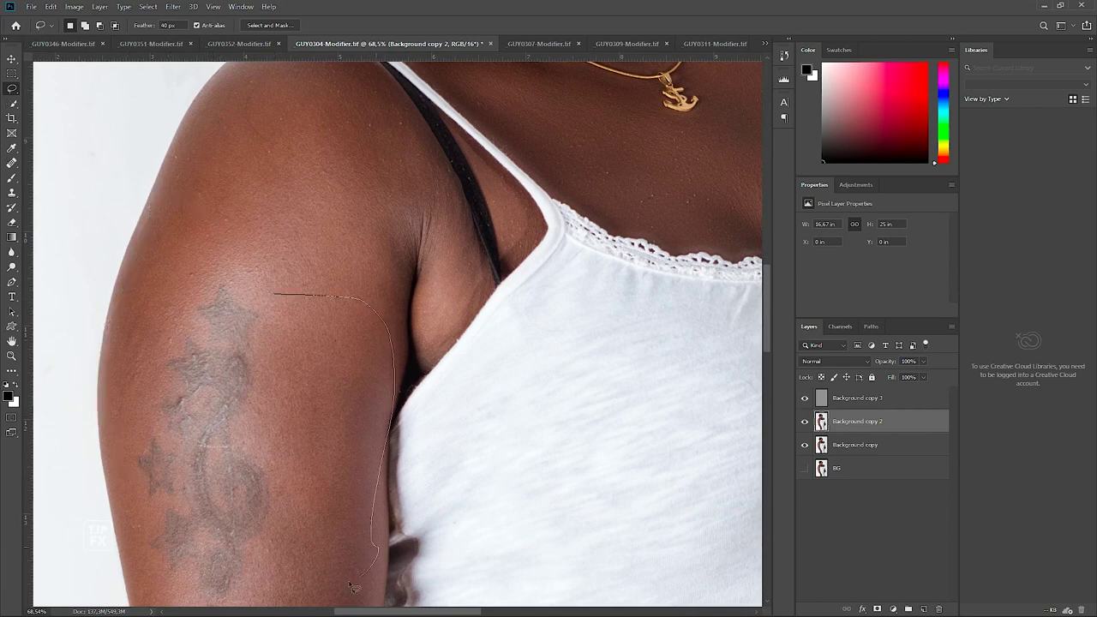
{"action": "left_click_drag", "start_coordinate": [351, 588], "coordinate": [278, 512]}
{"action": "left_click_drag", "start_coordinate": [269, 386], "coordinate": [262, 323]}
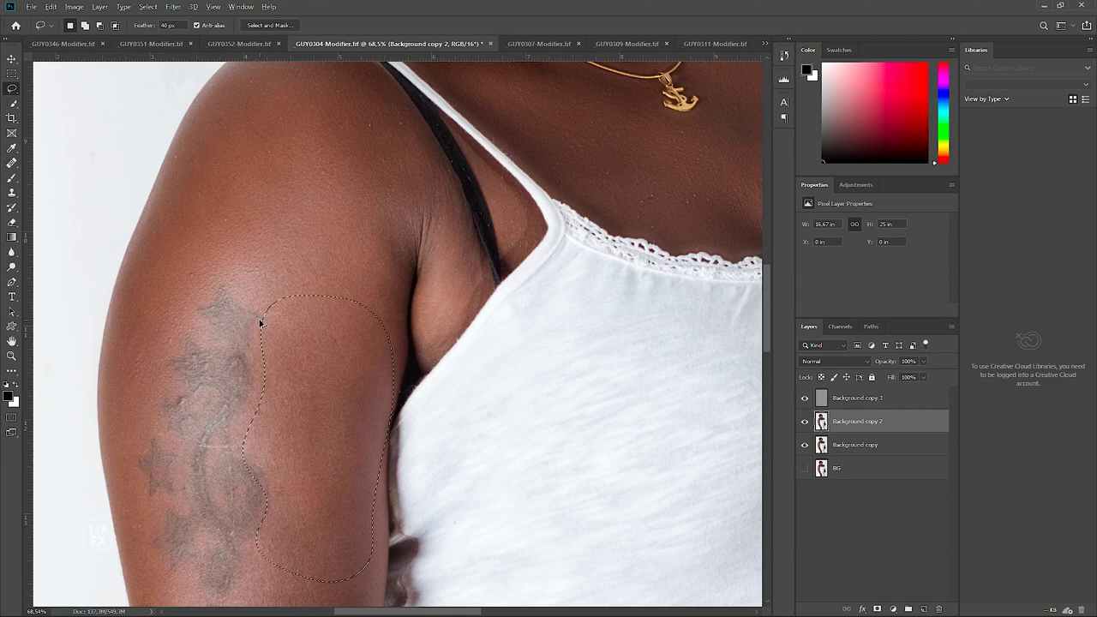
Select the area below the tattoo out to the arm's edge, then pan to the lower arm.
{"action": "scroll", "coordinate": [248, 411], "scroll_direction": "down", "scroll_amount": 2}
{"action": "scroll", "coordinate": [235, 369], "scroll_direction": "down", "scroll_amount": 3}
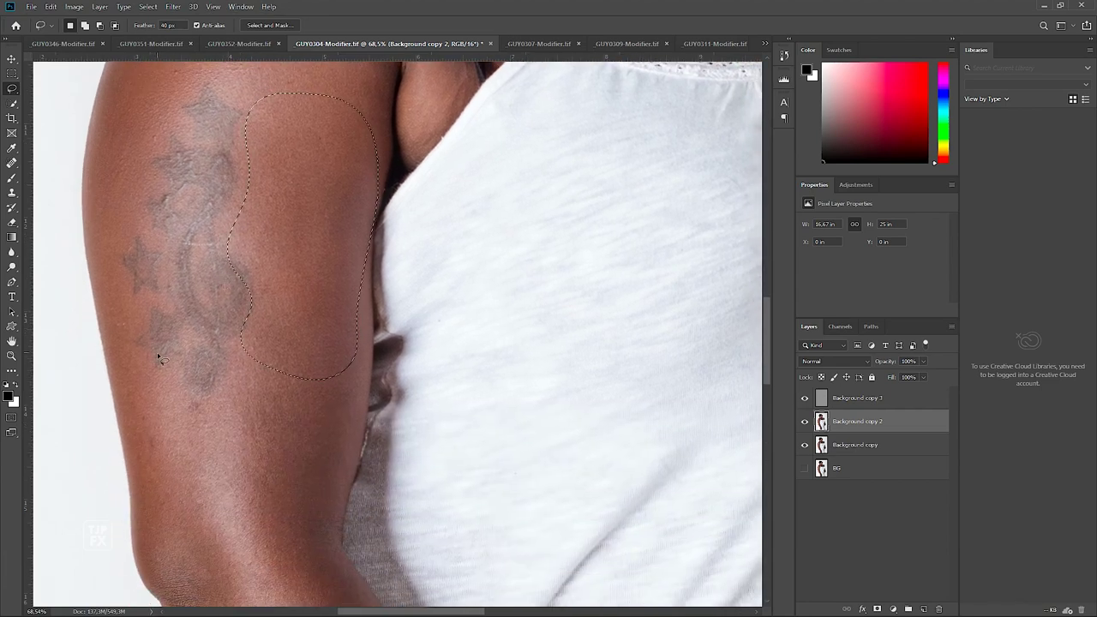
{"action": "left_click_drag", "start_coordinate": [219, 401], "coordinate": [331, 341]}
{"action": "left_click_drag", "start_coordinate": [154, 550], "coordinate": [107, 424]}
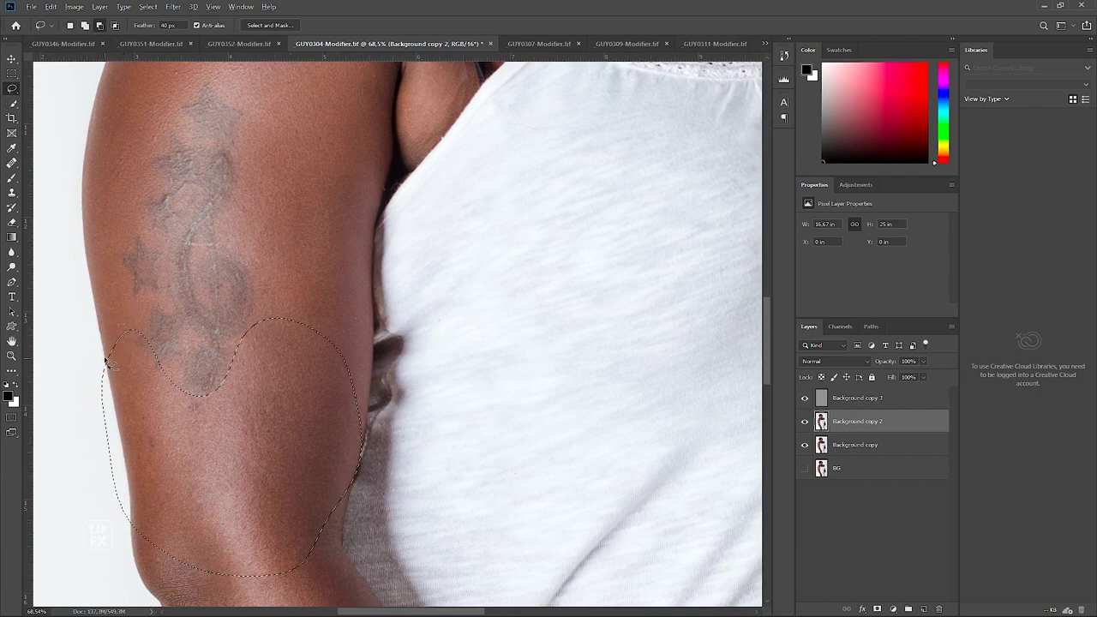
{"action": "left_click_drag", "start_coordinate": [125, 321], "coordinate": [108, 360]}
{"action": "left_click_drag", "start_coordinate": [133, 541], "coordinate": [85, 502]}
{"action": "left_click_drag", "start_coordinate": [200, 412], "coordinate": [176, 203]}
{"action": "left_click_drag", "start_coordinate": [249, 392], "coordinate": [220, 321]}
Lasso a soft selection along the forearm toward the wrist, then deselect it.
{"action": "left_click", "coordinate": [157, 321]}
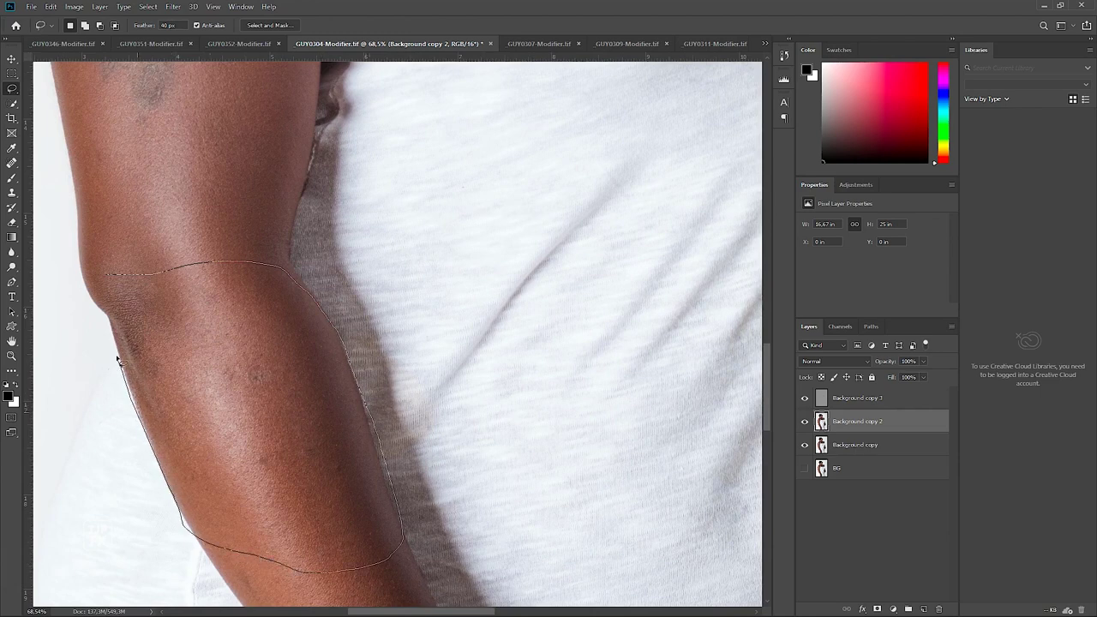
{"action": "left_click_drag", "start_coordinate": [118, 358], "coordinate": [98, 291]}
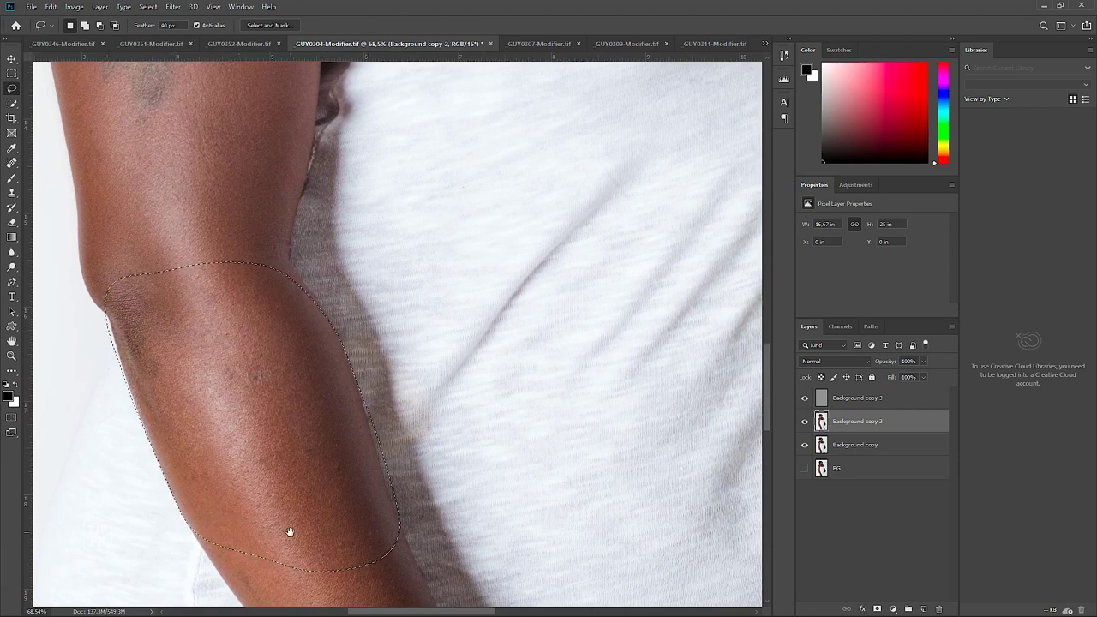
{"action": "mouse_move", "coordinate": [290, 533]}
{"action": "left_mouse_down"}
{"action": "mouse_move", "coordinate": [276, 467]}
{"action": "mouse_move", "coordinate": [289, 325]}
{"action": "left_mouse_up"}
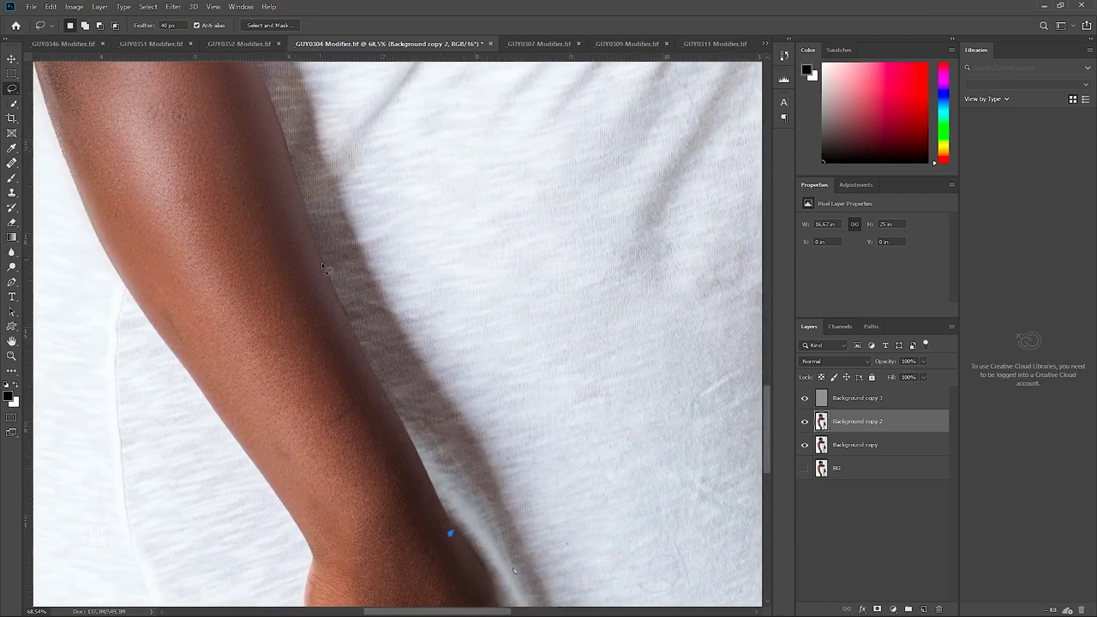
{"action": "left_click_drag", "start_coordinate": [325, 268], "coordinate": [260, 472]}
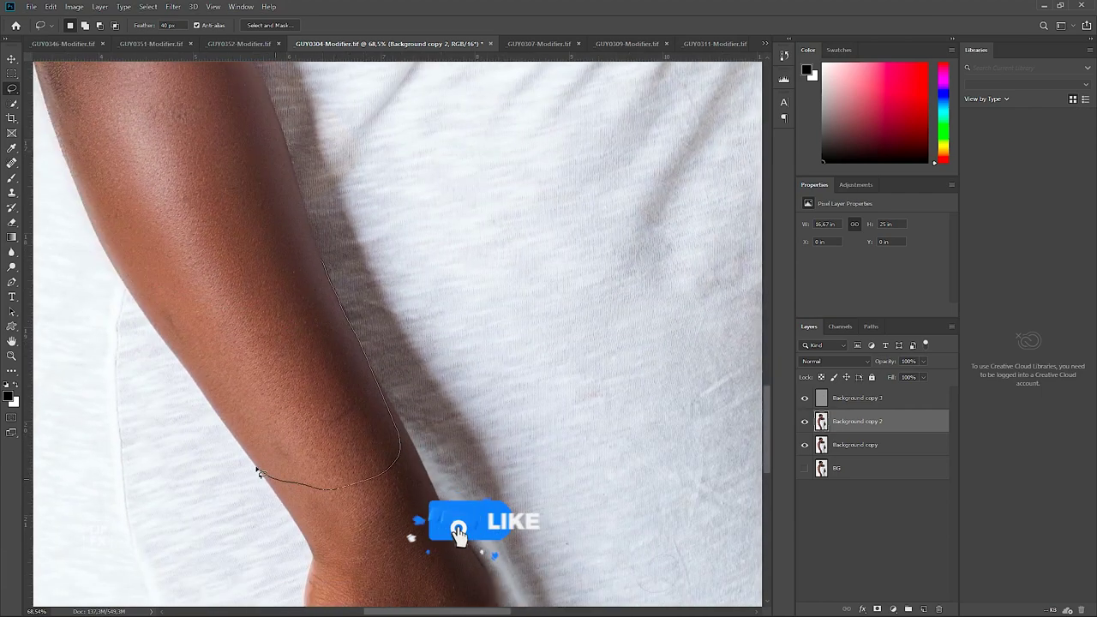
{"action": "left_click_drag", "start_coordinate": [259, 472], "coordinate": [148, 318]}
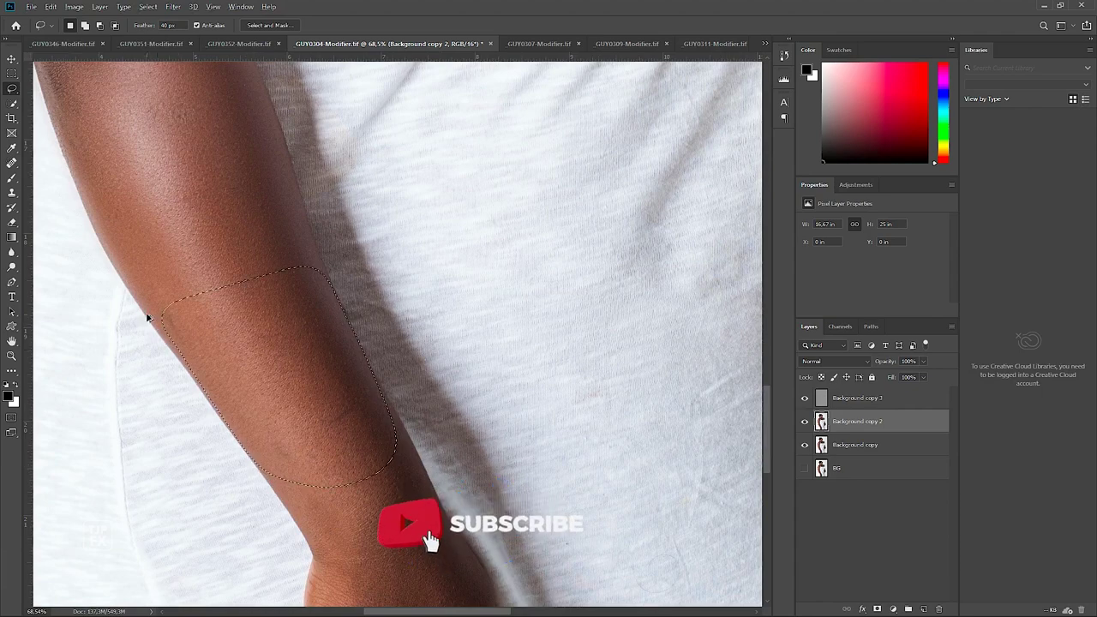
{"action": "left_click_drag", "start_coordinate": [369, 484], "coordinate": [323, 311]}
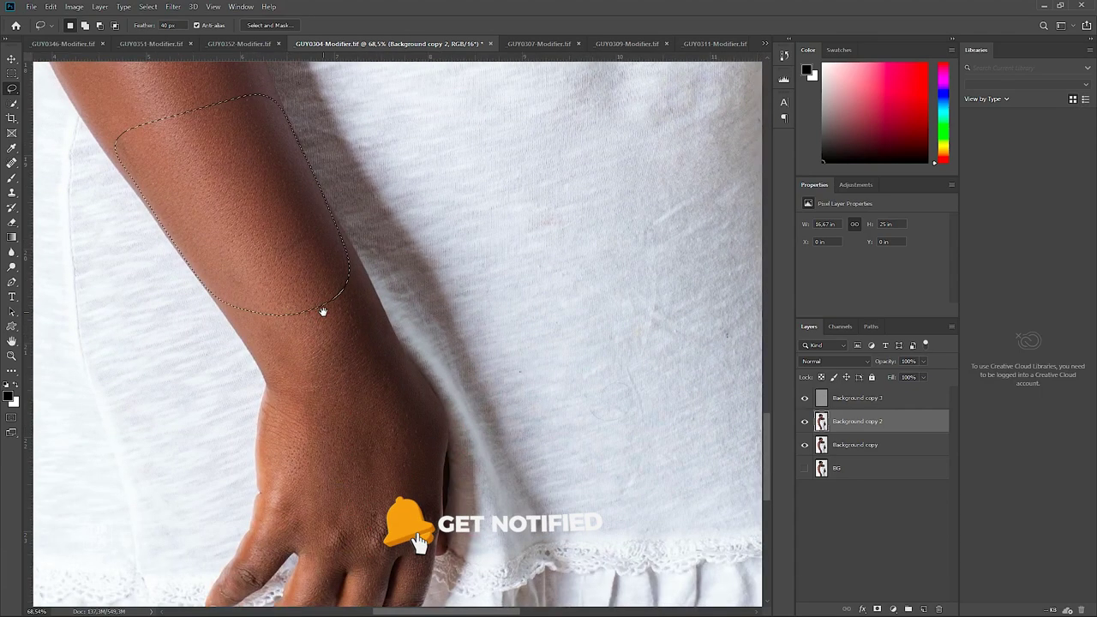
{"action": "key", "text": "ctrl+d"}
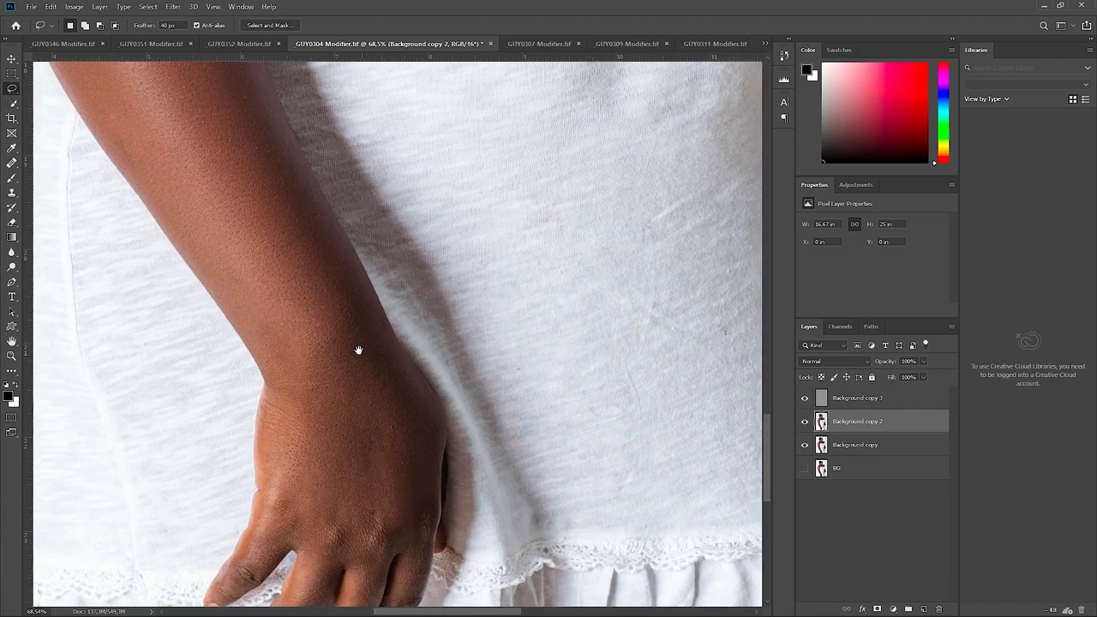
Outline the wrist and back of the hand with a feathered lasso.
{"action": "left_click_drag", "start_coordinate": [358, 350], "coordinate": [352, 334]}
{"action": "left_click_drag", "start_coordinate": [232, 294], "coordinate": [336, 282]}
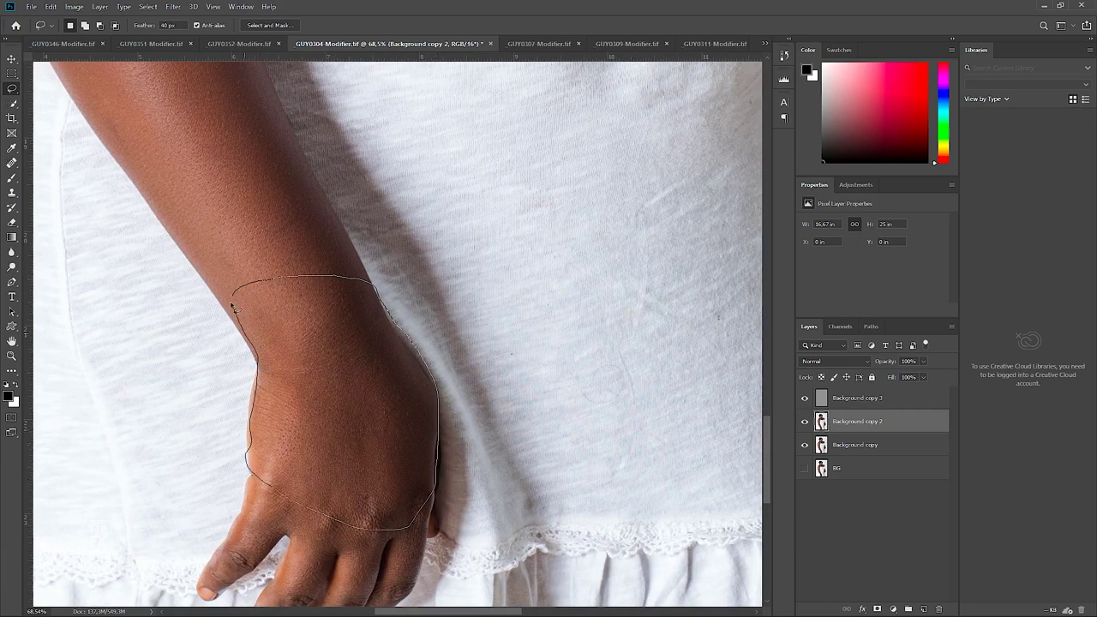
{"action": "left_click_drag", "start_coordinate": [233, 306], "coordinate": [232, 296]}
{"action": "left_click_drag", "start_coordinate": [334, 477], "coordinate": [298, 229]}
Lasso the back of the hand and the thumb, then a small oval on a finger knuckle.
{"action": "scroll", "coordinate": [243, 303], "scroll_direction": "up", "scroll_amount": 2}
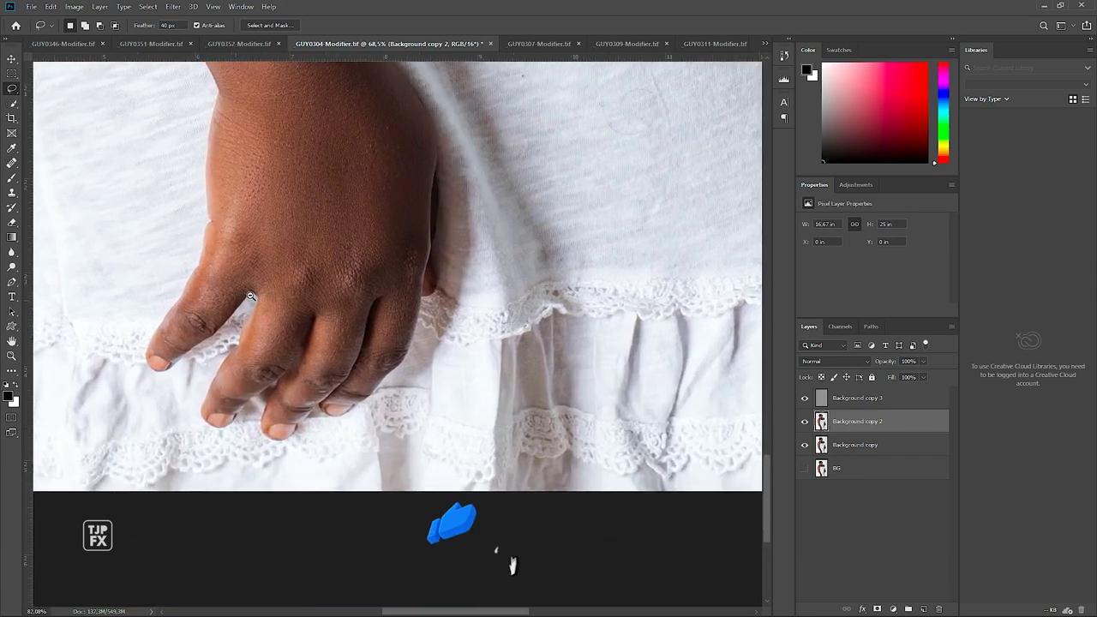
{"action": "mouse_move", "coordinate": [185, 302]}
{"action": "left_mouse_down"}
{"action": "mouse_move", "coordinate": [426, 229]}
{"action": "mouse_move", "coordinate": [402, 366]}
{"action": "mouse_move", "coordinate": [232, 294]}
{"action": "mouse_move", "coordinate": [198, 321]}
{"action": "left_mouse_up"}
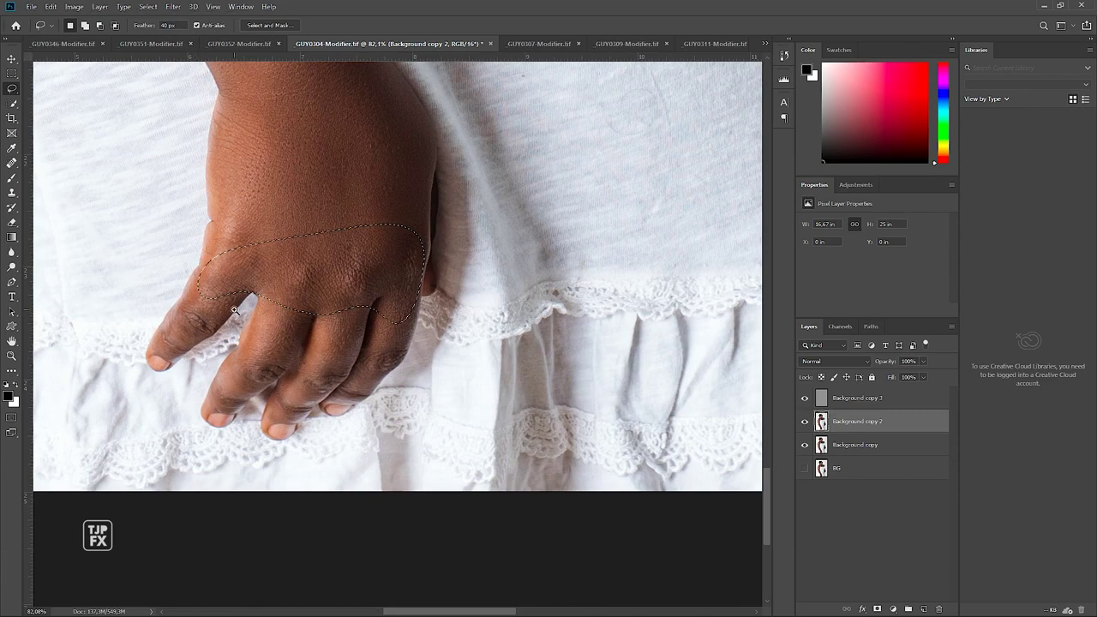
{"action": "scroll", "coordinate": [196, 320], "scroll_direction": "up", "scroll_amount": 5}
{"action": "left_click", "coordinate": [135, 347]}
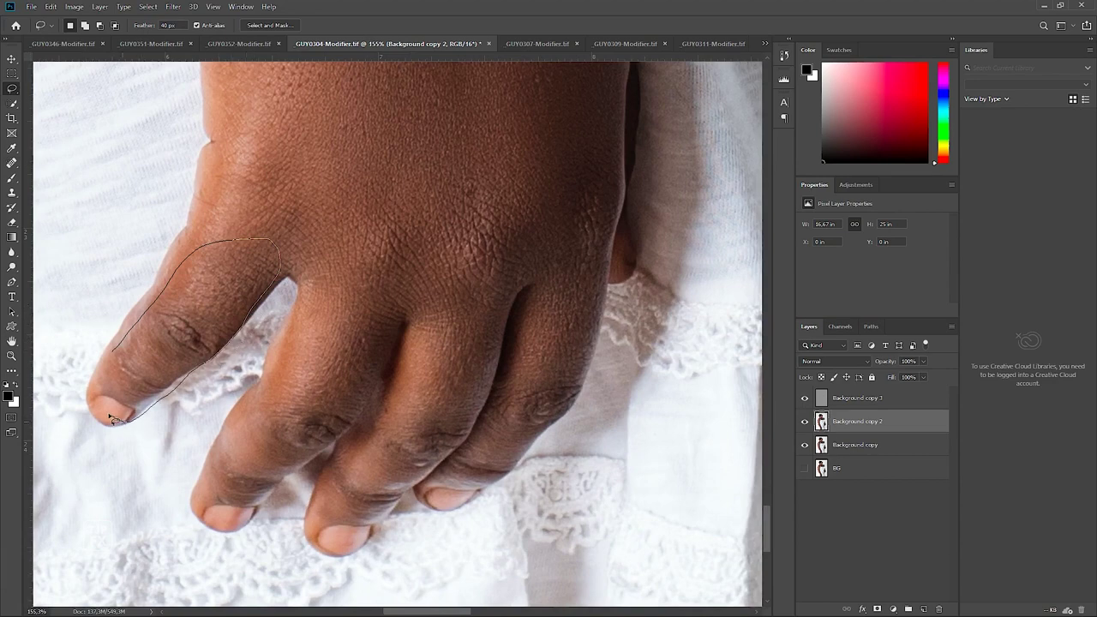
{"action": "left_click_drag", "start_coordinate": [101, 387], "coordinate": [103, 382]}
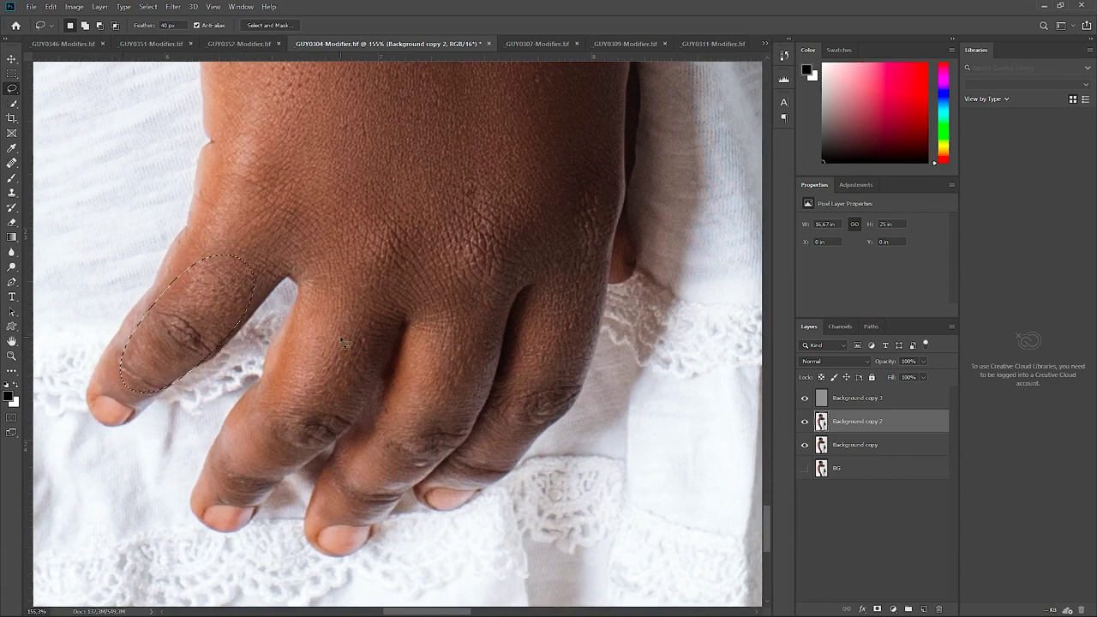
{"action": "left_click_drag", "start_coordinate": [355, 312], "coordinate": [363, 375]}
Set the Lasso feather to 20 px and zoom in on the hand.
{"action": "left_click", "coordinate": [171, 24]}
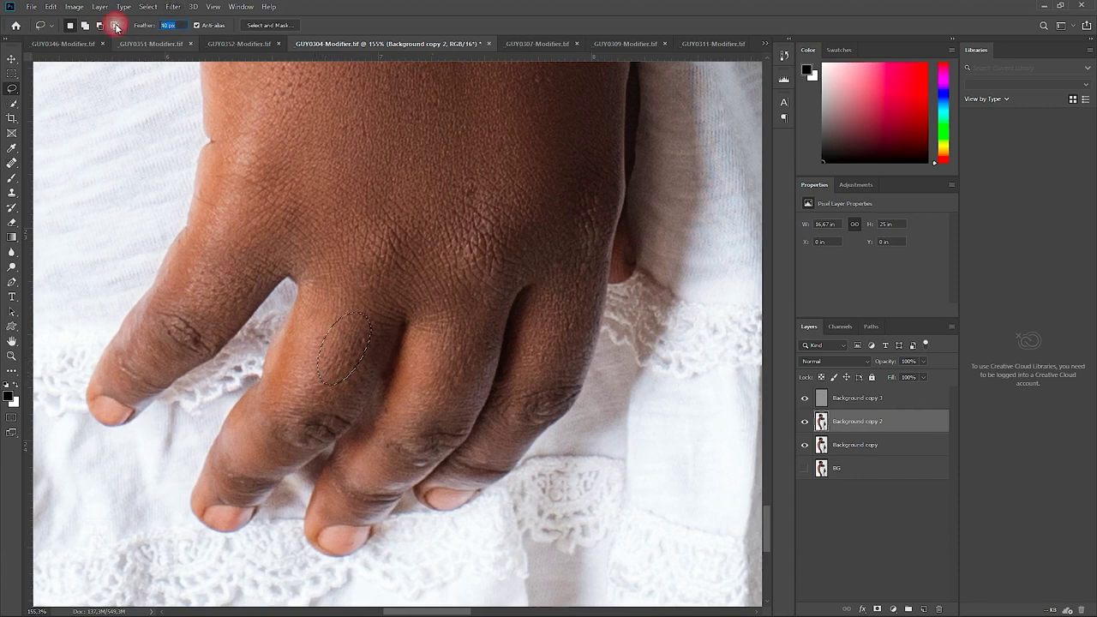
{"action": "type", "text": "20"}
{"action": "left_click", "coordinate": [197, 124]}
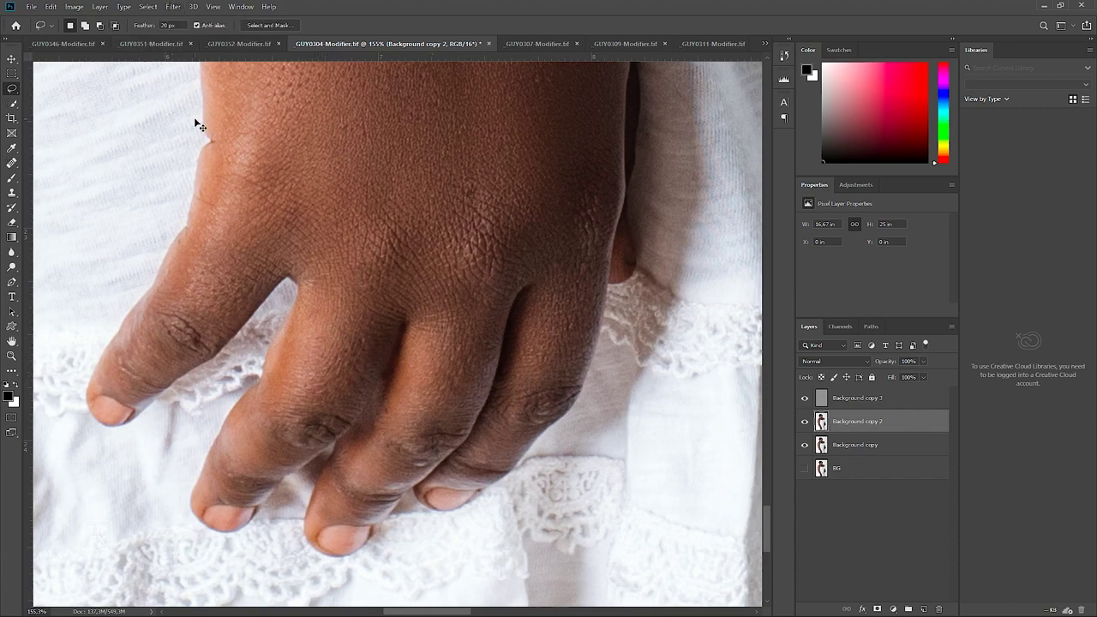
{"action": "left_click_drag", "start_coordinate": [463, 311], "coordinate": [412, 251]}
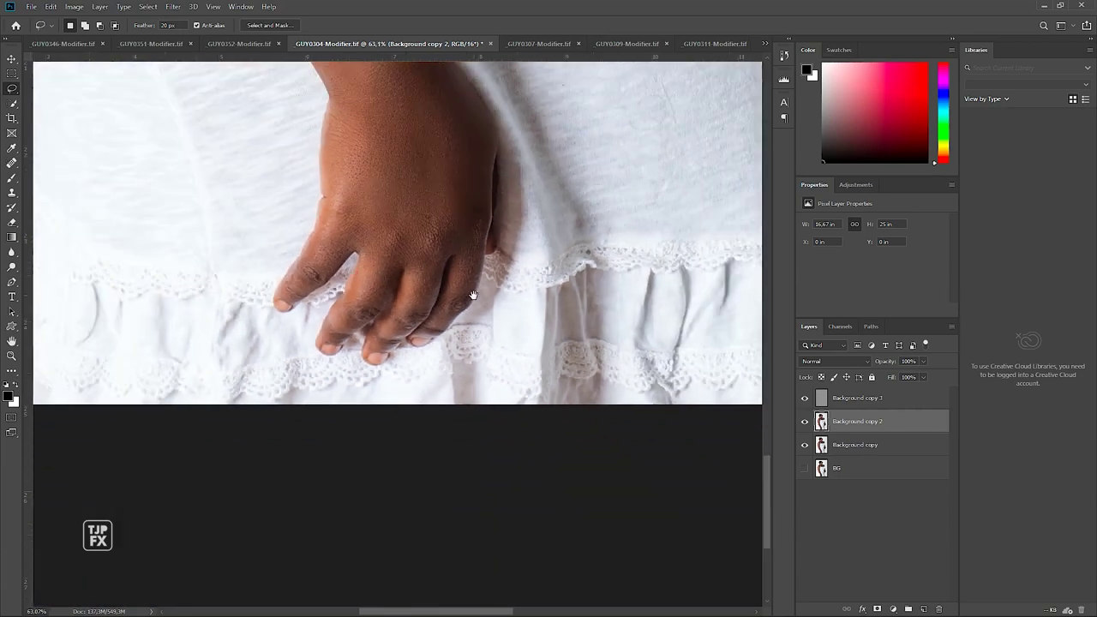
{"action": "scroll", "coordinate": [412, 251], "scroll_direction": "up", "scroll_amount": 2}
{"action": "scroll", "coordinate": [397, 172], "scroll_direction": "up", "scroll_amount": 2}
{"action": "scroll", "coordinate": [390, 191], "scroll_direction": "up", "scroll_amount": 2}
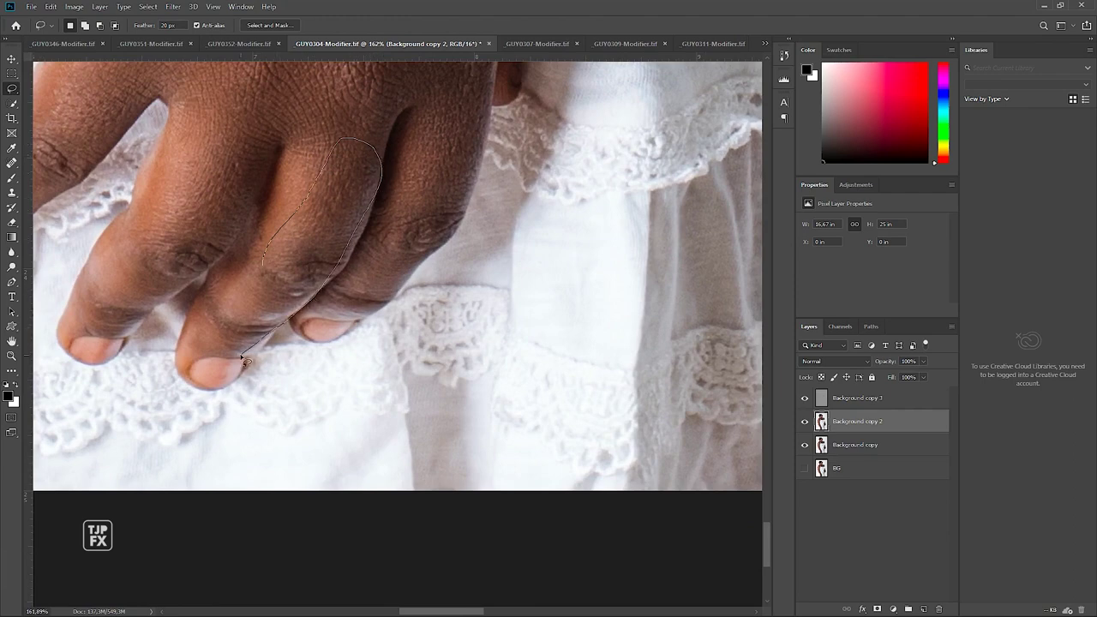
Lasso four fingers one at a time, then move to the back of the other hand.
{"action": "left_click_drag", "start_coordinate": [215, 324], "coordinate": [228, 305]}
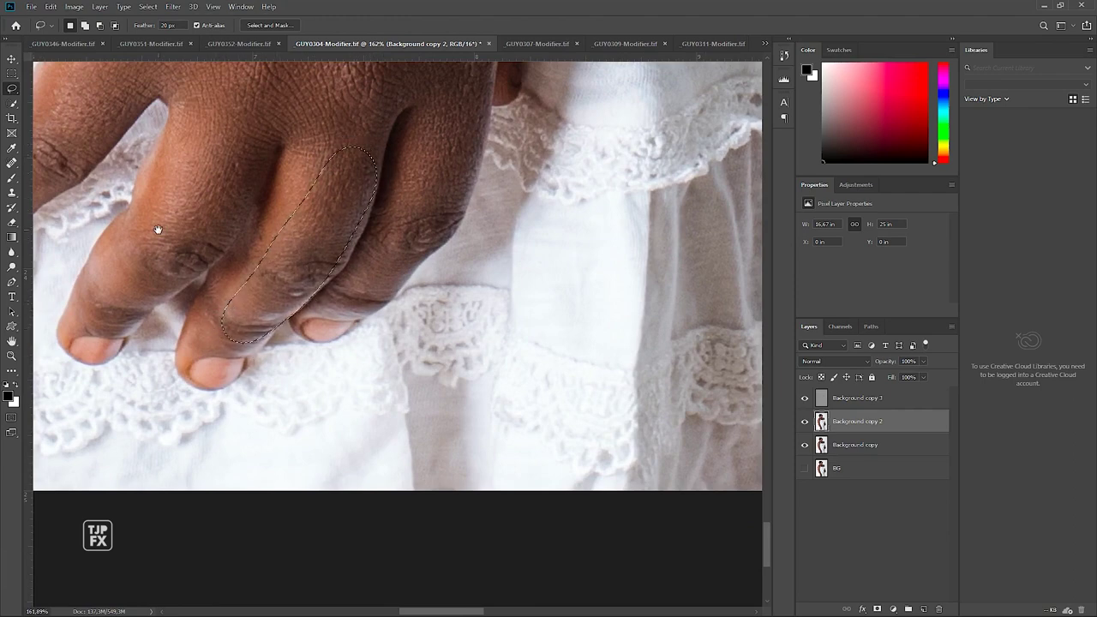
{"action": "mouse_move", "coordinate": [154, 226]}
{"action": "left_mouse_down"}
{"action": "mouse_move", "coordinate": [169, 221]}
{"action": "mouse_move", "coordinate": [212, 131]}
{"action": "left_mouse_up"}
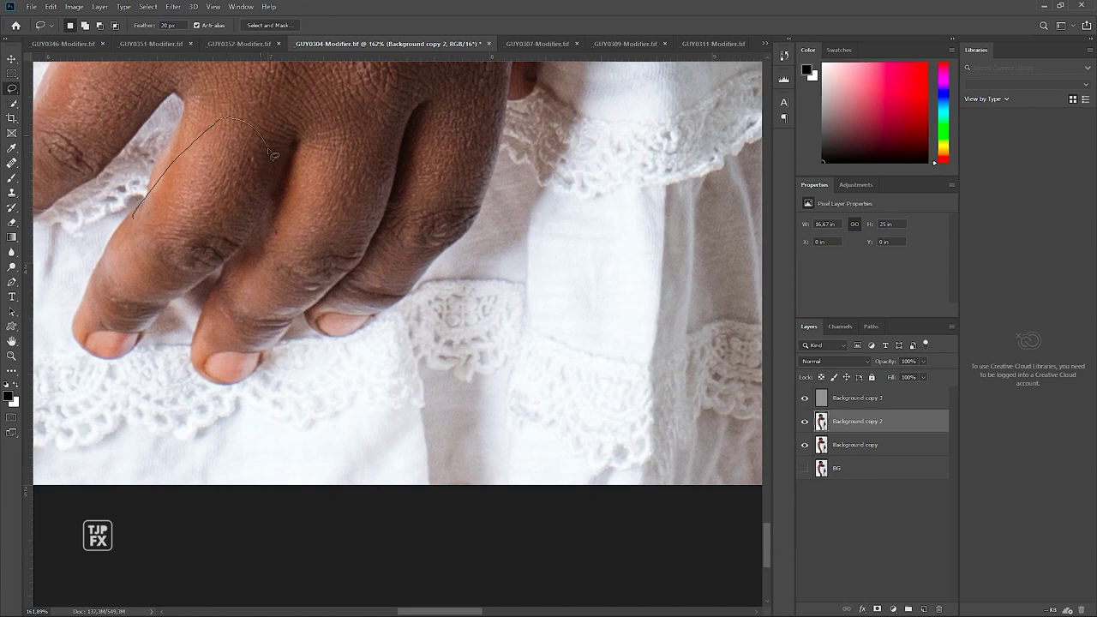
{"action": "left_click_drag", "start_coordinate": [133, 337], "coordinate": [102, 320]}
{"action": "left_click_drag", "start_coordinate": [111, 241], "coordinate": [209, 287]}
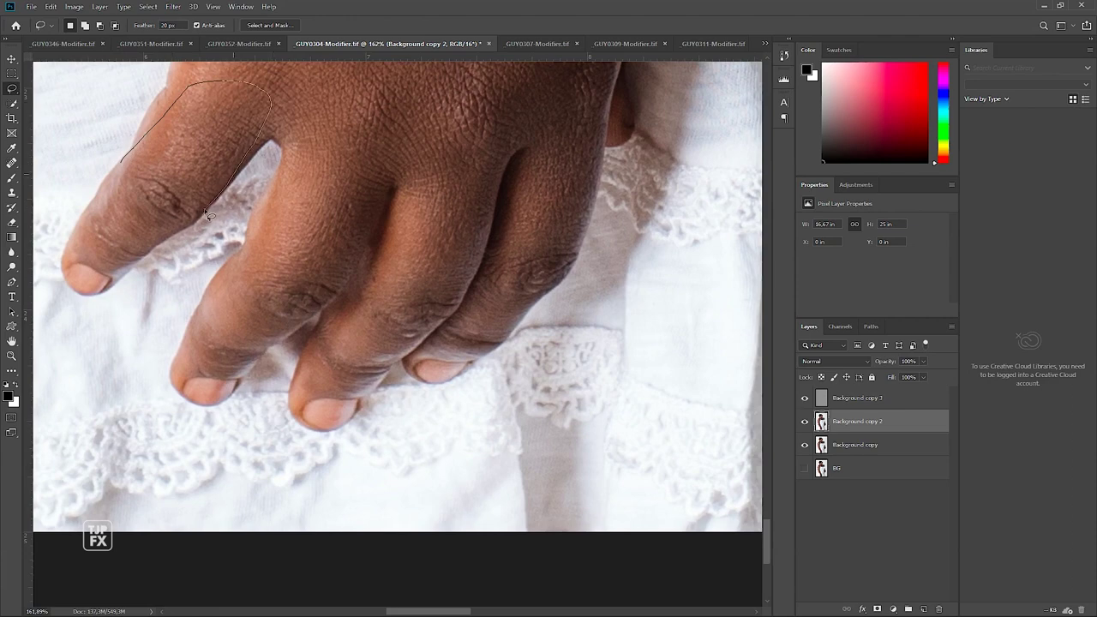
{"action": "left_click_drag", "start_coordinate": [100, 271], "coordinate": [97, 268]}
{"action": "left_click_drag", "start_coordinate": [455, 275], "coordinate": [223, 219]}
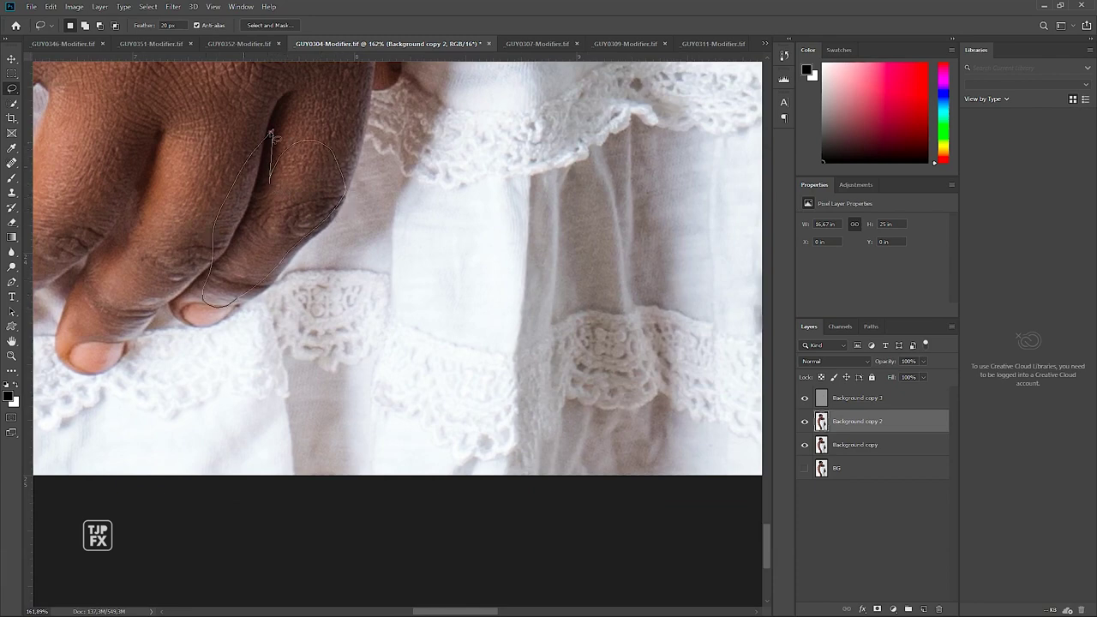
{"action": "left_click_drag", "start_coordinate": [208, 294], "coordinate": [268, 175]}
{"action": "mouse_move", "coordinate": [396, 215]}
{"action": "left_mouse_down"}
{"action": "mouse_move", "coordinate": [326, 210]}
{"action": "mouse_move", "coordinate": [215, 318]}
{"action": "mouse_move", "coordinate": [404, 335]}
{"action": "mouse_move", "coordinate": [314, 391]}
{"action": "left_mouse_up"}
{"action": "left_click", "coordinate": [379, 172], "text": "ctrl"}
{"action": "mouse_move", "coordinate": [380, 172]}
{"action": "left_mouse_down"}
{"action": "mouse_move", "coordinate": [331, 386]}
{"action": "mouse_move", "coordinate": [294, 377]}
{"action": "mouse_move", "coordinate": [301, 319]}
{"action": "mouse_move", "coordinate": [334, 282]}
{"action": "mouse_move", "coordinate": [341, 322]}
{"action": "left_mouse_up"}
Pan and zoom around the figure to review the retouched face, neck and chest.
{"action": "scroll", "coordinate": [347, 294], "scroll_direction": "down", "scroll_amount": 3}
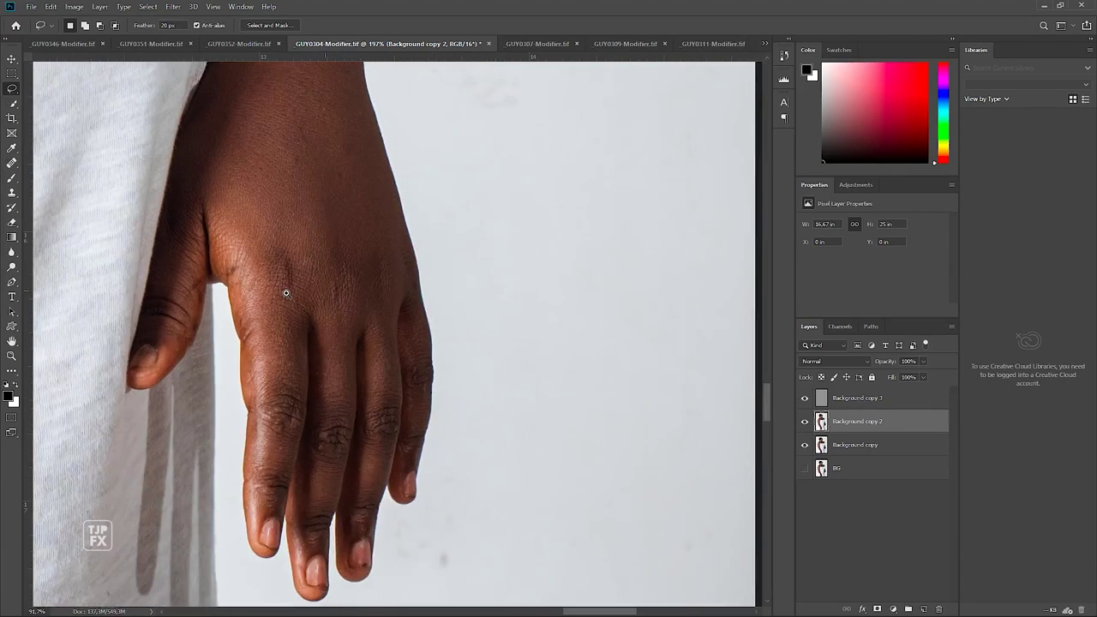
{"action": "scroll", "coordinate": [392, 303], "scroll_direction": "down", "scroll_amount": 3}
{"action": "left_click_drag", "start_coordinate": [242, 199], "coordinate": [347, 394]}
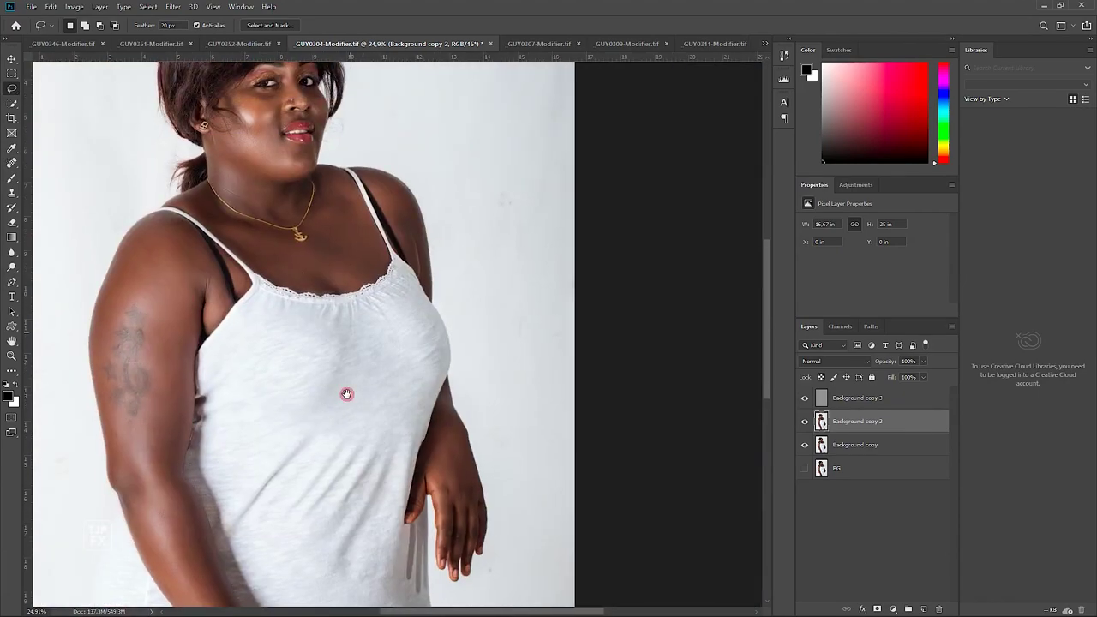
{"action": "left_click_drag", "start_coordinate": [335, 212], "coordinate": [360, 301]}
{"action": "scroll", "coordinate": [361, 302], "scroll_direction": "up", "scroll_amount": 1}
{"action": "scroll", "coordinate": [359, 227], "scroll_direction": "up", "scroll_amount": 1}
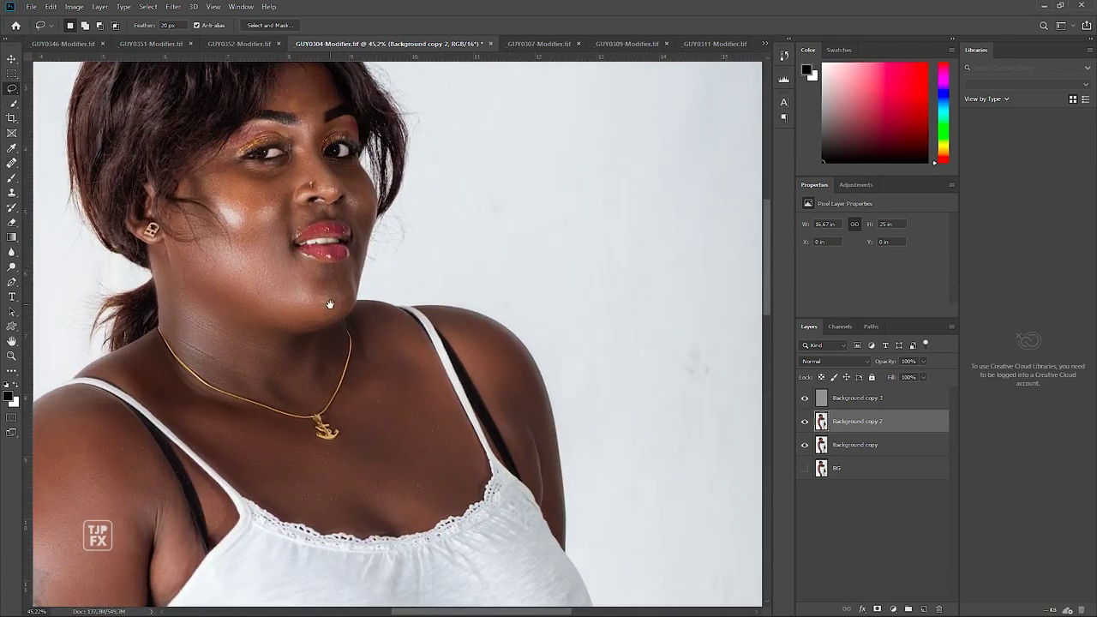
{"action": "left_click_drag", "start_coordinate": [333, 294], "coordinate": [354, 248]}
{"action": "scroll", "coordinate": [355, 248], "scroll_direction": "down", "scroll_amount": 3}
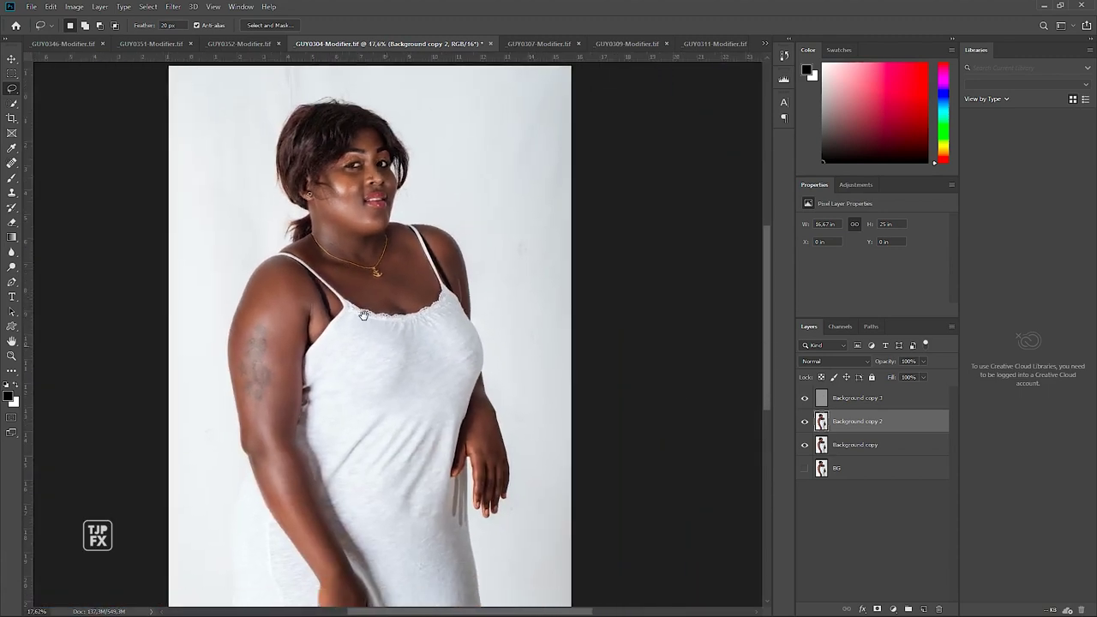
{"action": "left_click_drag", "start_coordinate": [363, 316], "coordinate": [347, 280]}
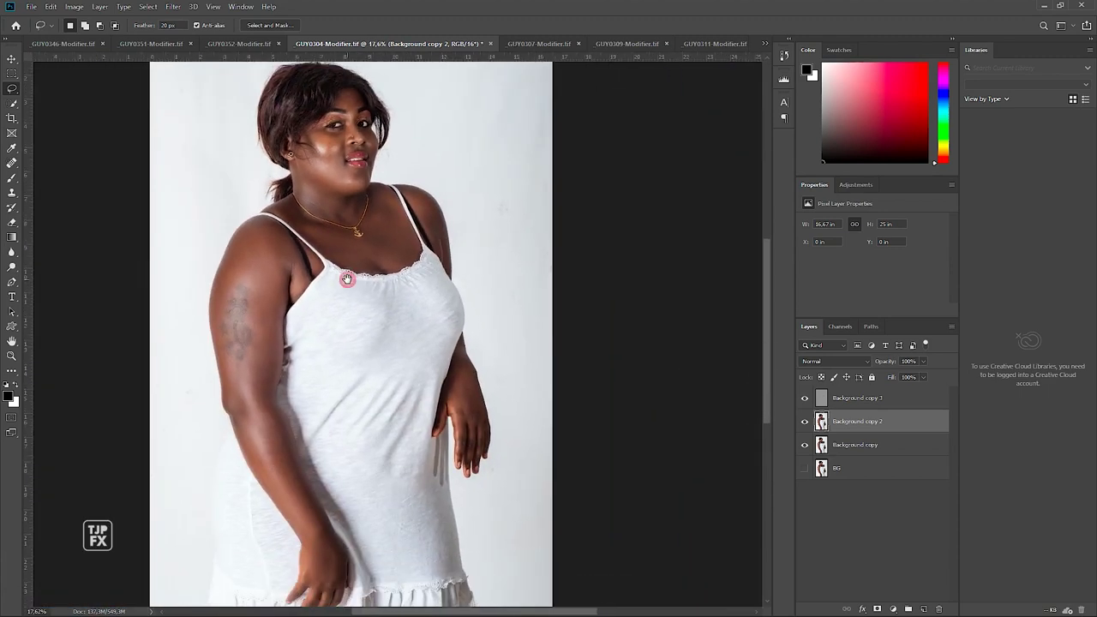
{"action": "left_click", "coordinate": [241, 7]}
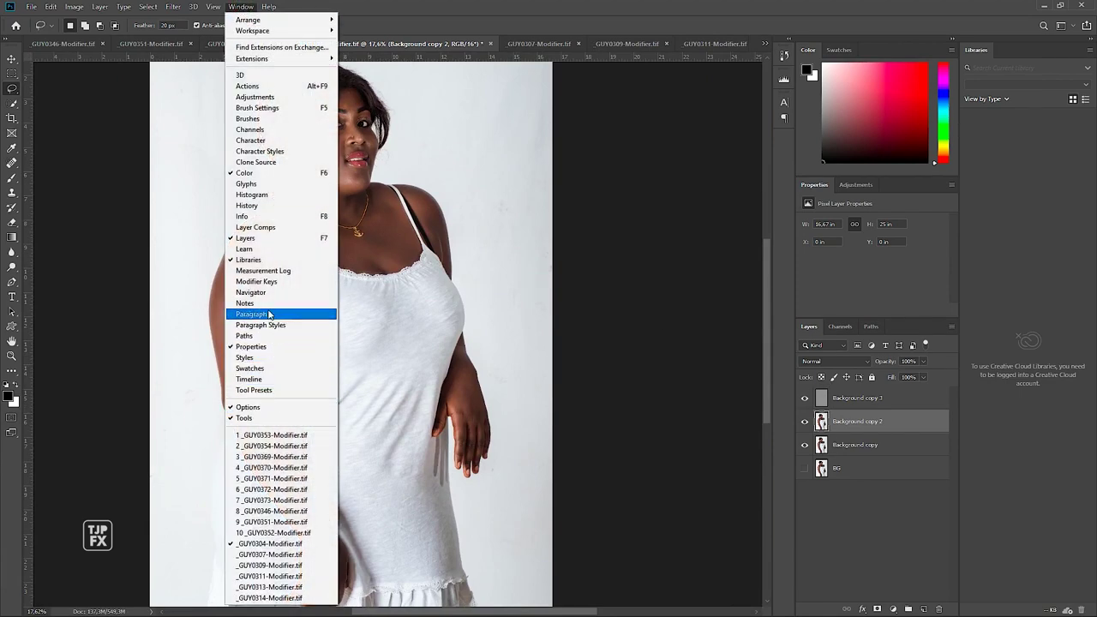
{"action": "key", "text": "Escape"}
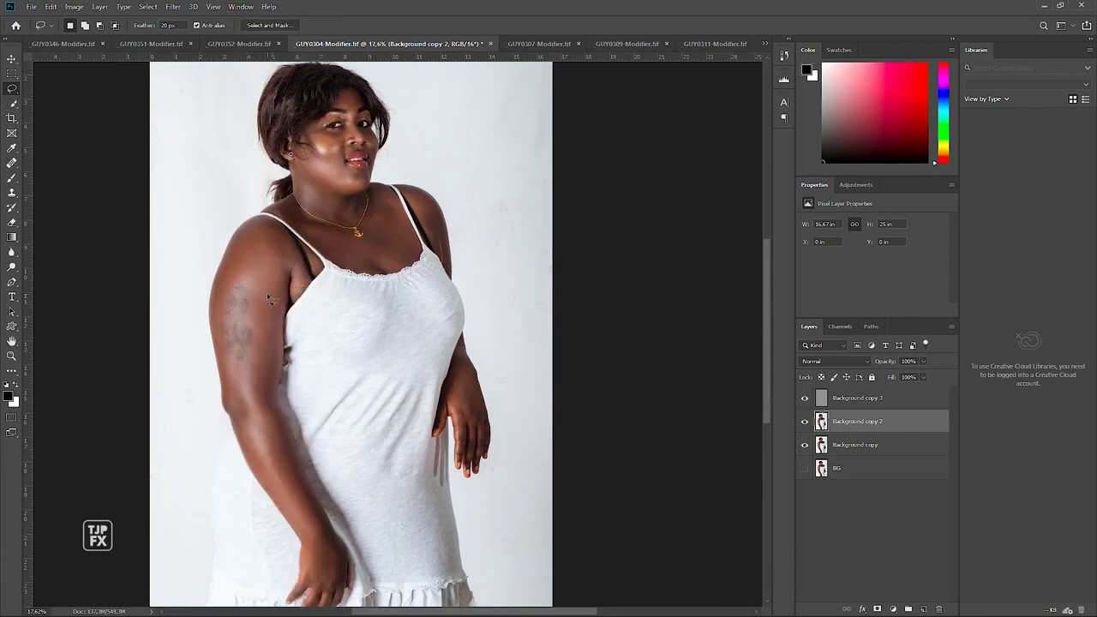
{"action": "mouse_move", "coordinate": [267, 293]}
{"action": "left_mouse_down"}
{"action": "mouse_move", "coordinate": [360, 241]}
{"action": "mouse_move", "coordinate": [340, 249]}
{"action": "left_mouse_up"}
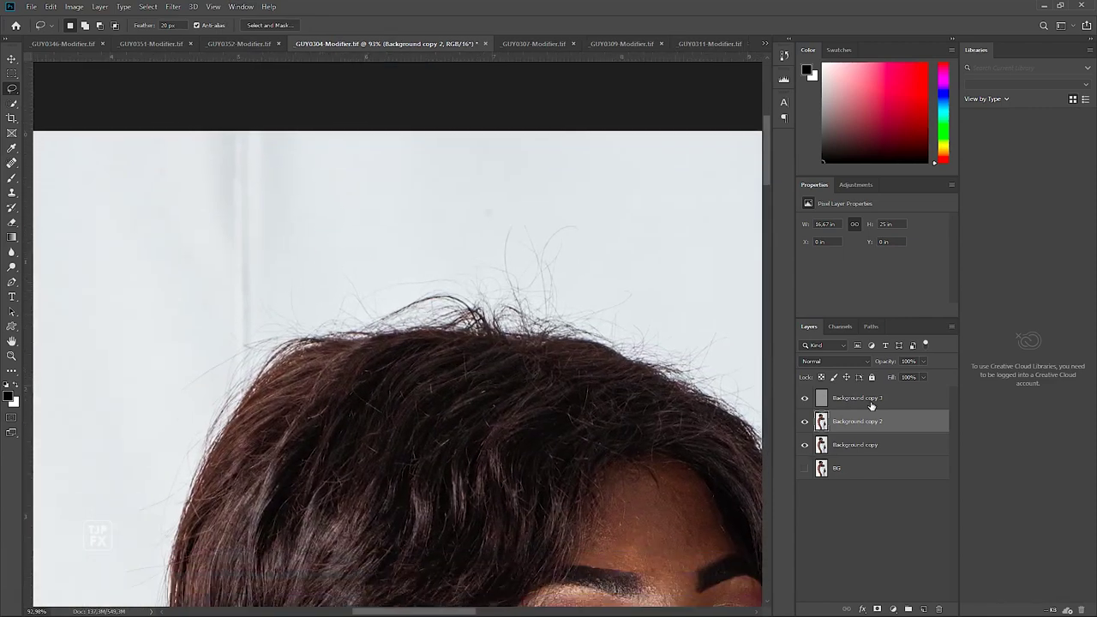
Select Background copy 3 through Background copy and merge them into one layer.
{"action": "left_click", "coordinate": [872, 399]}
{"action": "left_click", "coordinate": [862, 445], "text": "shift"}
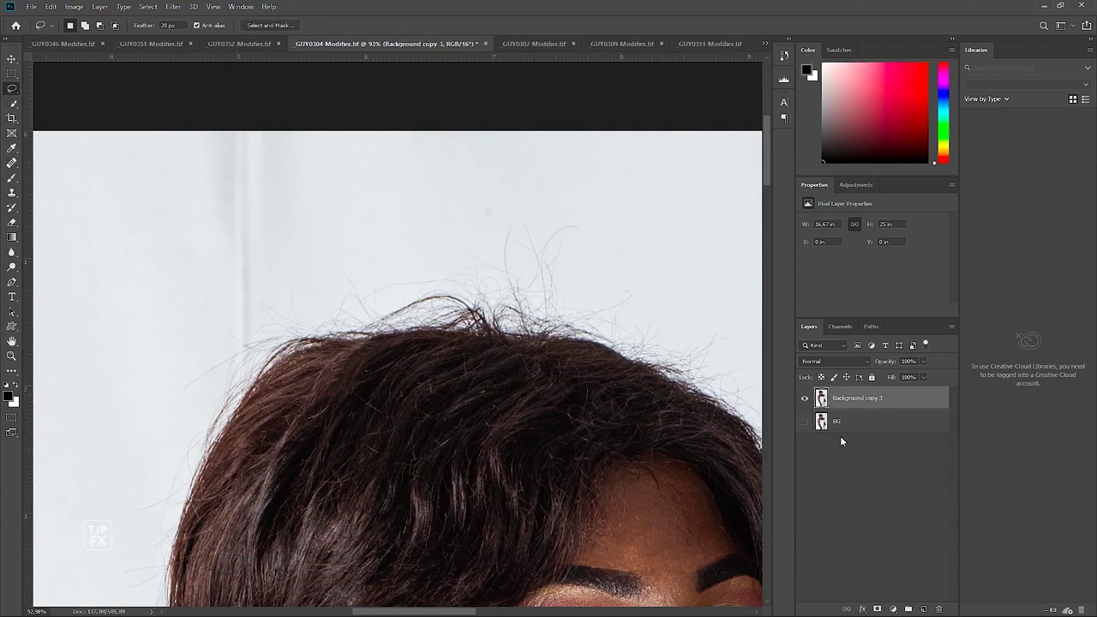
{"action": "scroll", "coordinate": [458, 436], "scroll_direction": "down", "scroll_amount": 5}
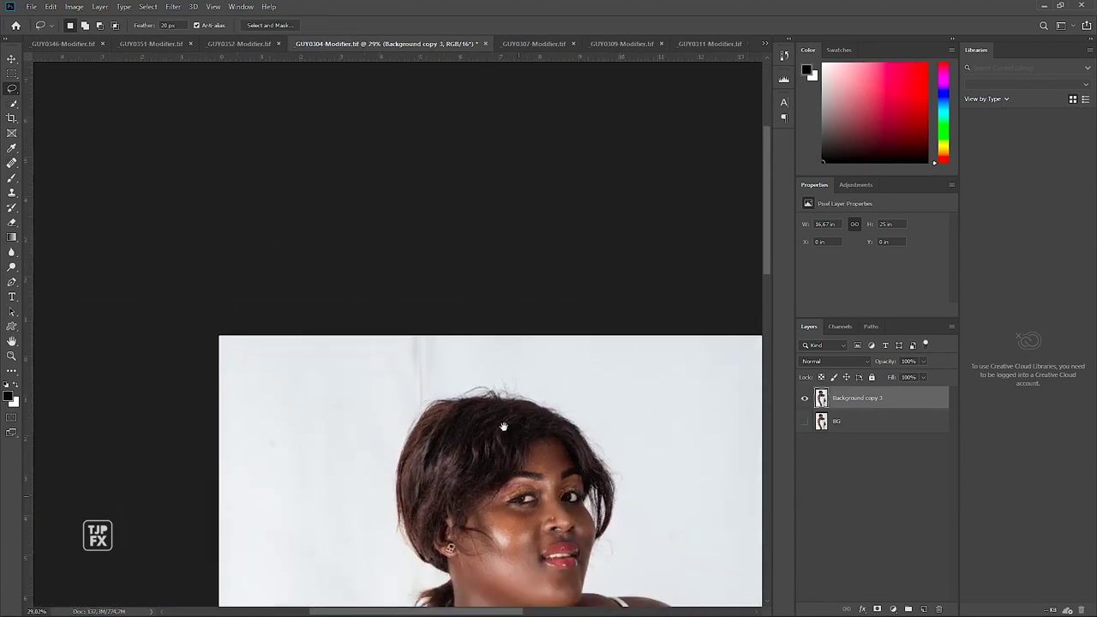
{"action": "left_click_drag", "start_coordinate": [502, 423], "coordinate": [465, 369]}
{"action": "left_click", "coordinate": [804, 423], "text": "alt"}
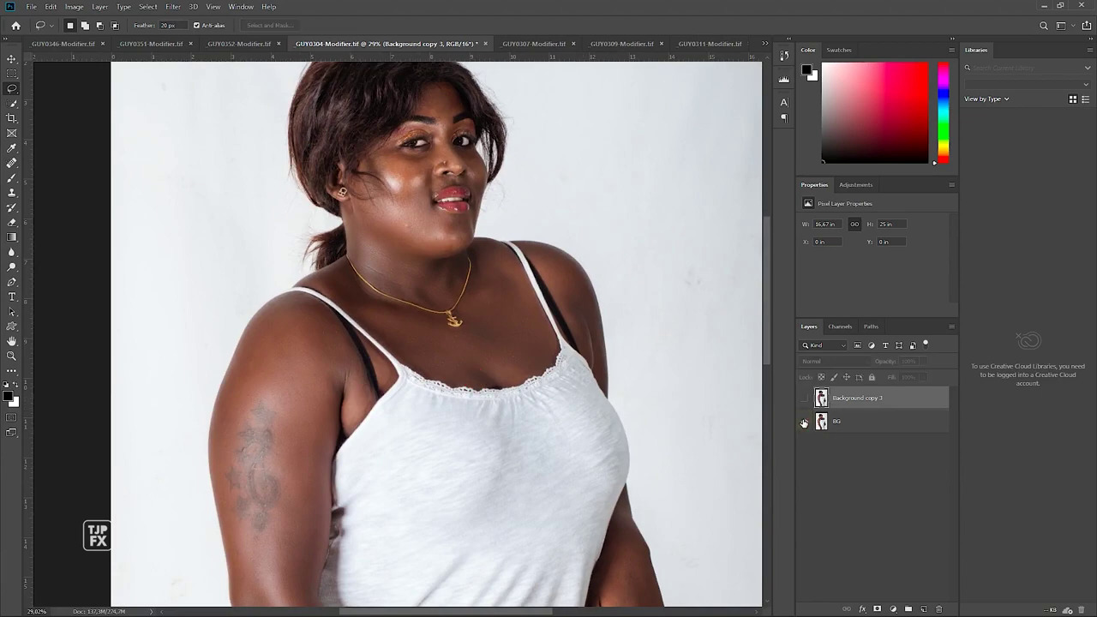
{"action": "left_click", "coordinate": [804, 423], "text": "alt"}
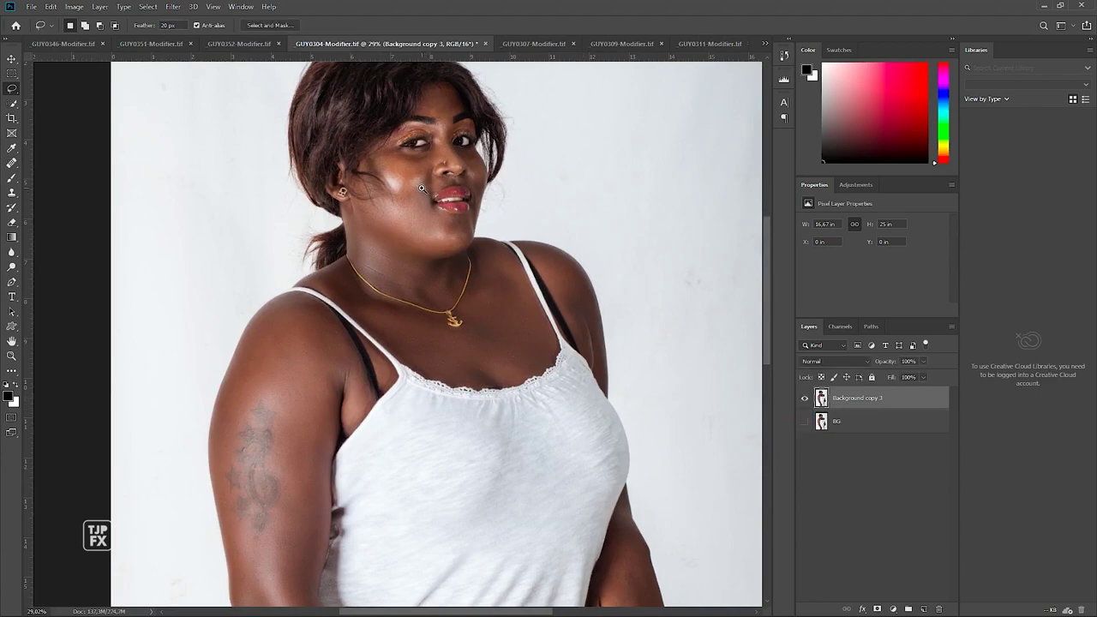
{"action": "scroll", "coordinate": [422, 188], "scroll_direction": "up", "scroll_amount": 5}
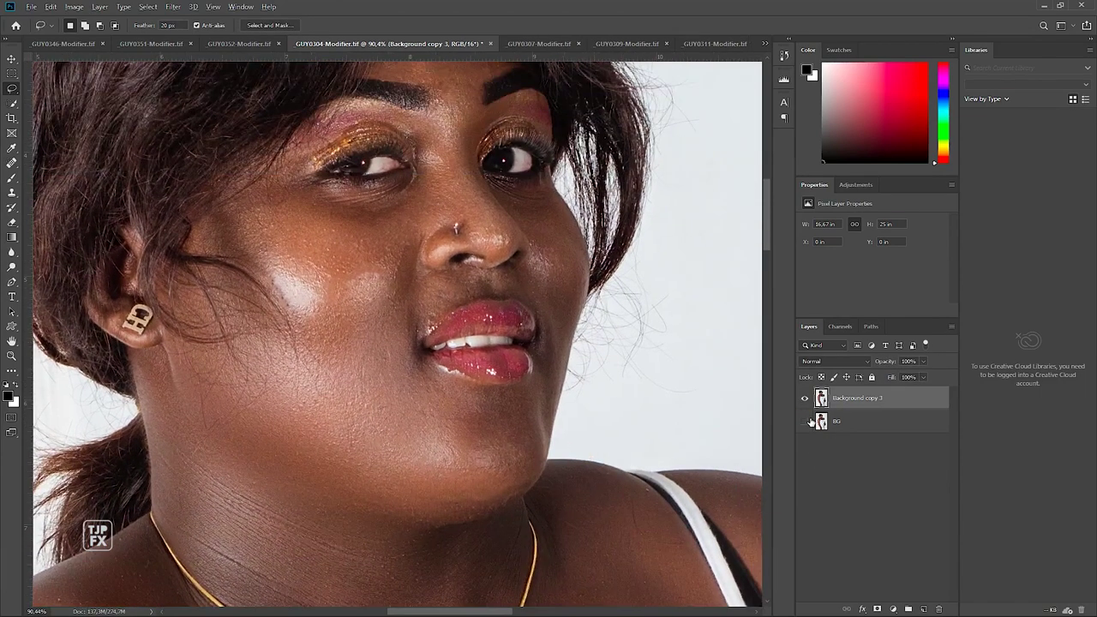
{"action": "left_click", "coordinate": [805, 422], "text": "alt"}
{"action": "left_click", "coordinate": [805, 424], "text": "alt"}
{"action": "mouse_move", "coordinate": [381, 298]}
{"action": "left_mouse_down"}
{"action": "mouse_move", "coordinate": [427, 414]}
{"action": "mouse_move", "coordinate": [321, 369]}
{"action": "left_mouse_up"}
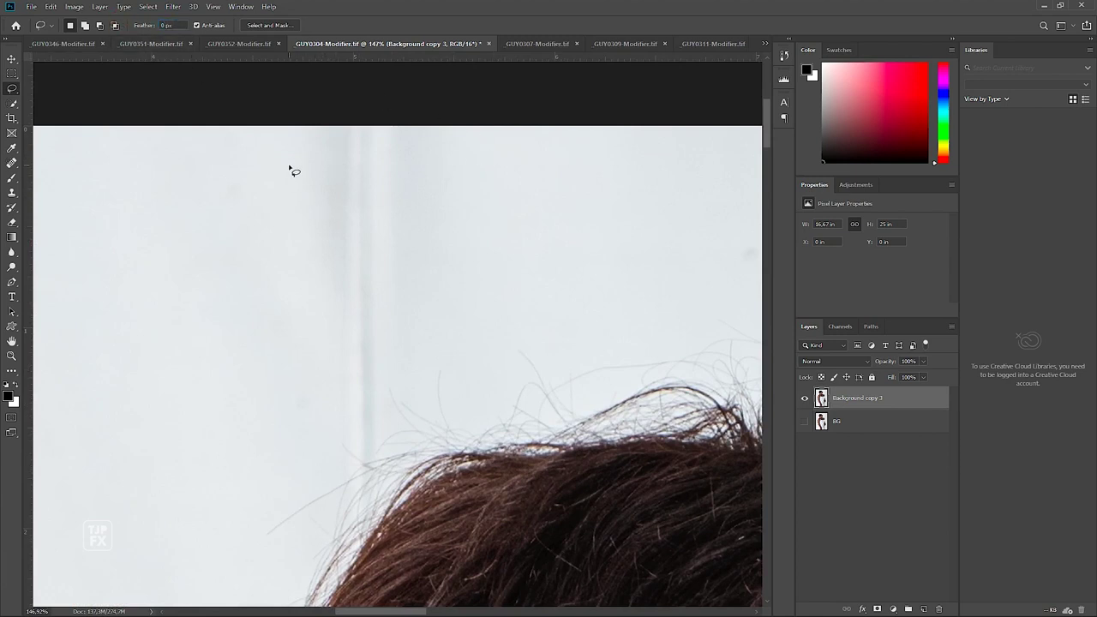
Lasso the pale vertical stripe above the hair, Content-Aware fill it, and deselect.
{"action": "mouse_move", "coordinate": [257, 178]}
{"action": "left_mouse_down"}
{"action": "mouse_move", "coordinate": [224, 471]}
{"action": "mouse_move", "coordinate": [228, 372]}
{"action": "left_mouse_up"}
{"action": "key", "text": "shift+F5"}
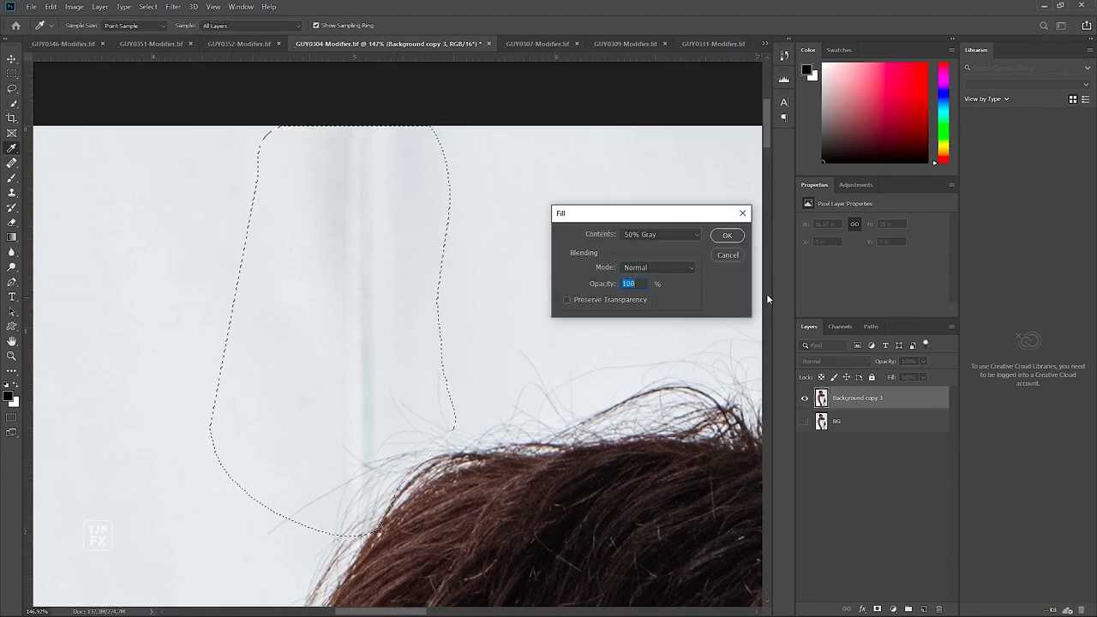
{"action": "left_click", "coordinate": [676, 234]}
{"action": "left_click", "coordinate": [664, 283]}
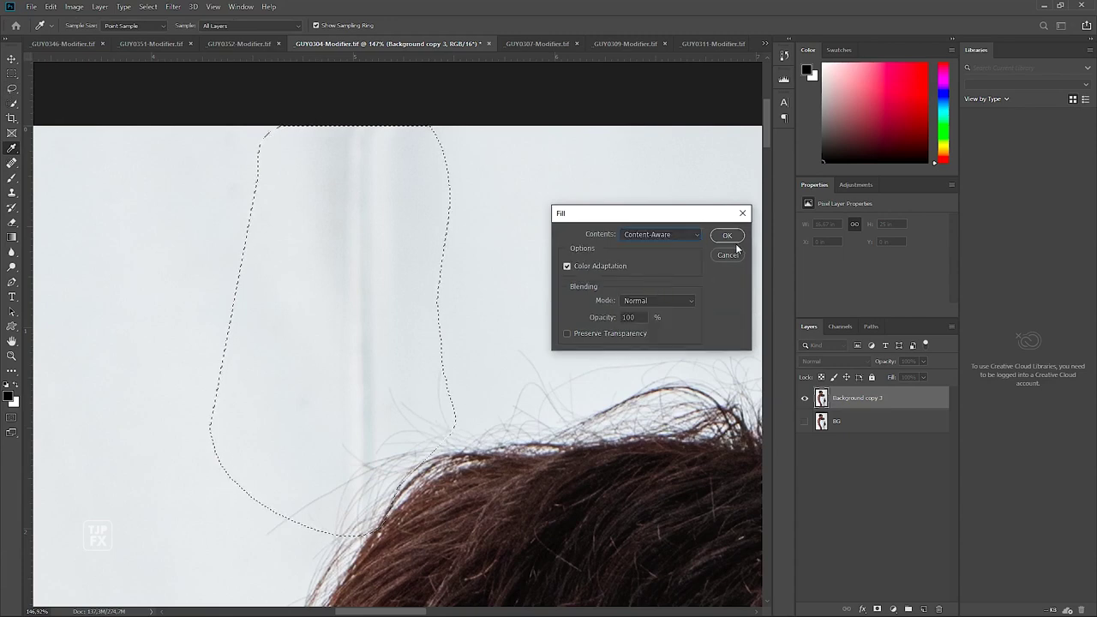
{"action": "left_click", "coordinate": [727, 236]}
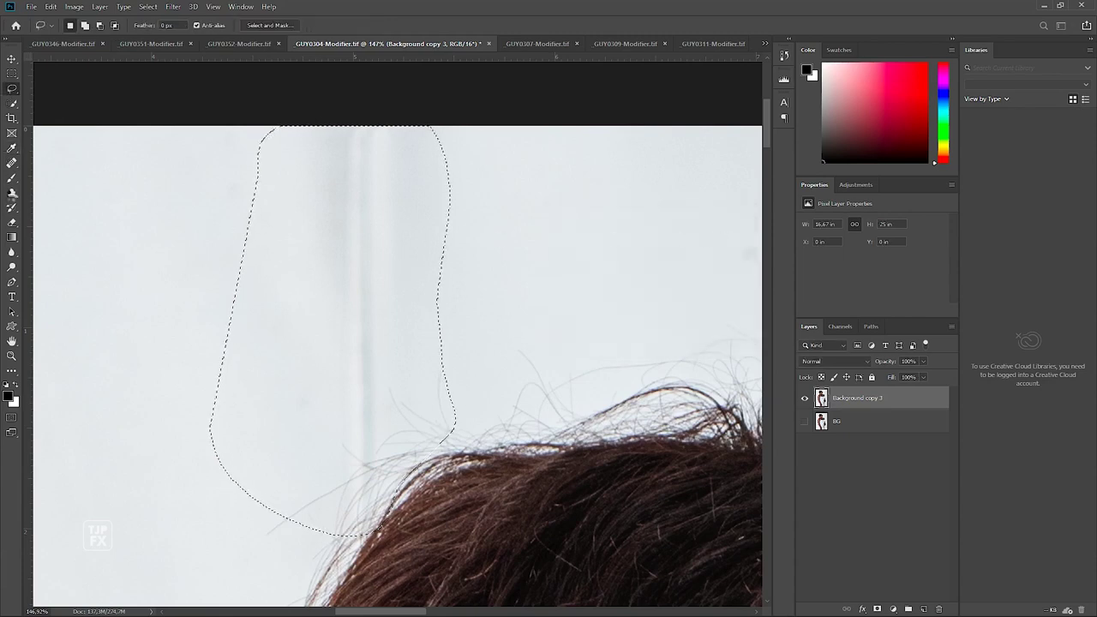
{"action": "key", "text": "ctrl+d"}
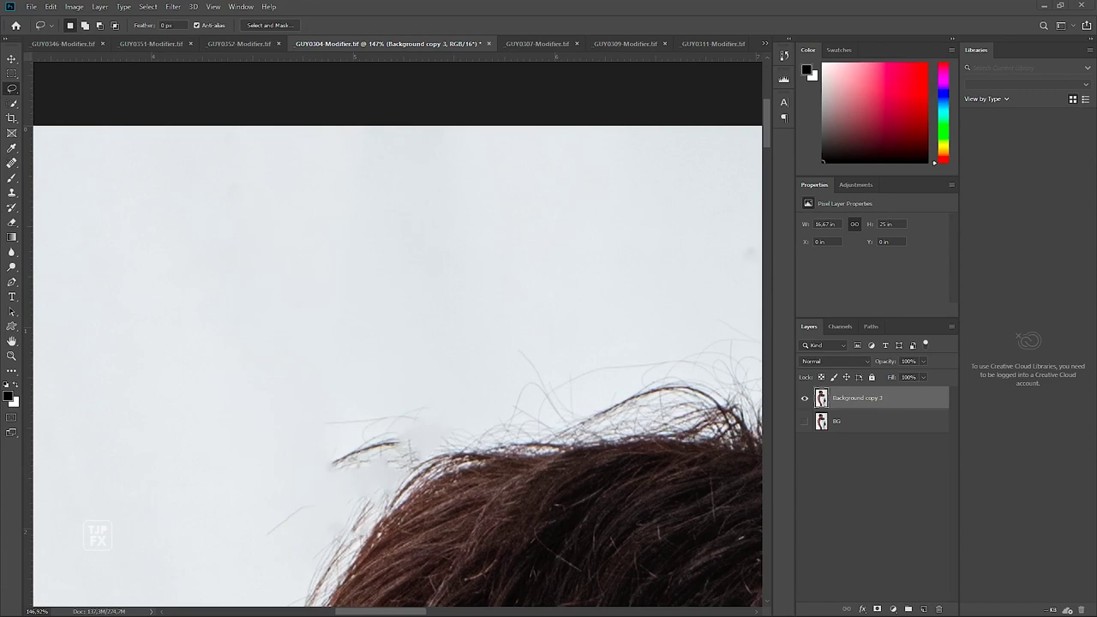
{"action": "key", "text": "ctrl+z"}
{"action": "key", "text": "ctrl+z"}
{"action": "key", "text": "ctrl+shift+z"}
{"action": "key", "text": "ctrl+shift+z"}
{"action": "key", "text": "s"}
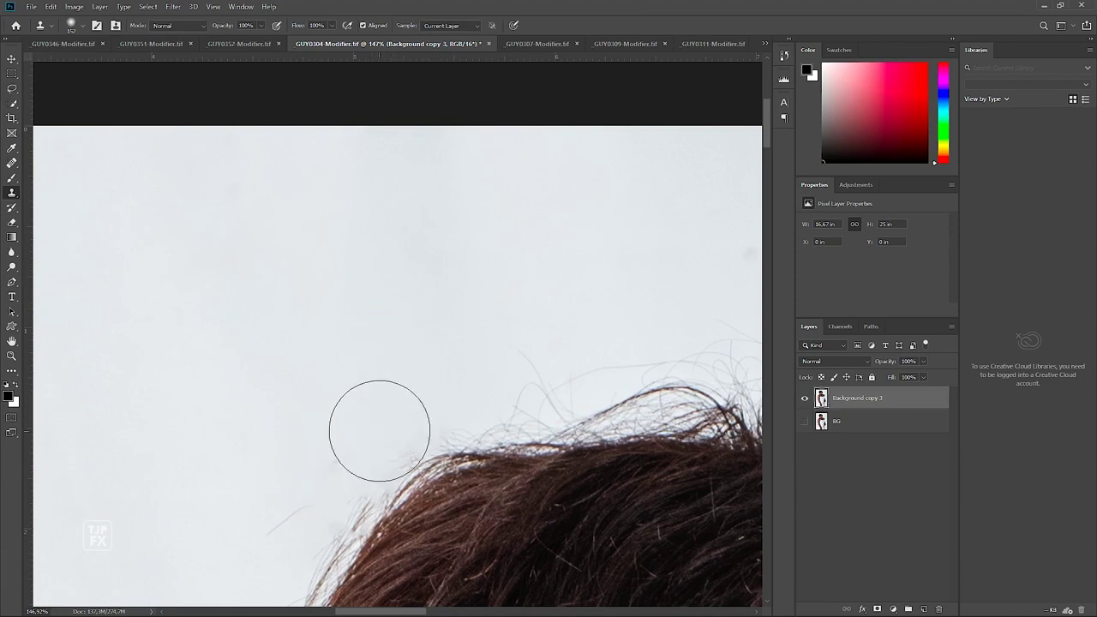
{"action": "scroll", "coordinate": [379, 429], "scroll_direction": "down", "scroll_amount": 3}
{"action": "left_click_drag", "start_coordinate": [392, 416], "coordinate": [434, 280]}
{"action": "scroll", "coordinate": [434, 280], "scroll_direction": "down", "scroll_amount": 2}
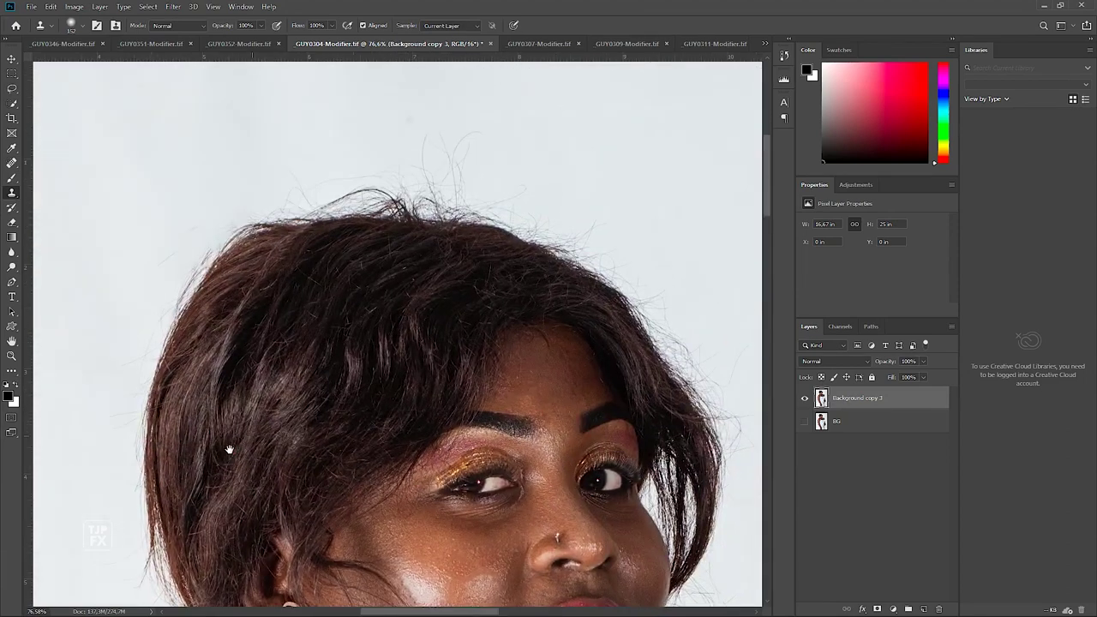
{"action": "scroll", "coordinate": [499, 303], "scroll_direction": "down", "scroll_amount": 2}
{"action": "scroll", "coordinate": [522, 255], "scroll_direction": "up", "scroll_amount": 2}
{"action": "scroll", "coordinate": [505, 260], "scroll_direction": "down", "scroll_amount": 3}
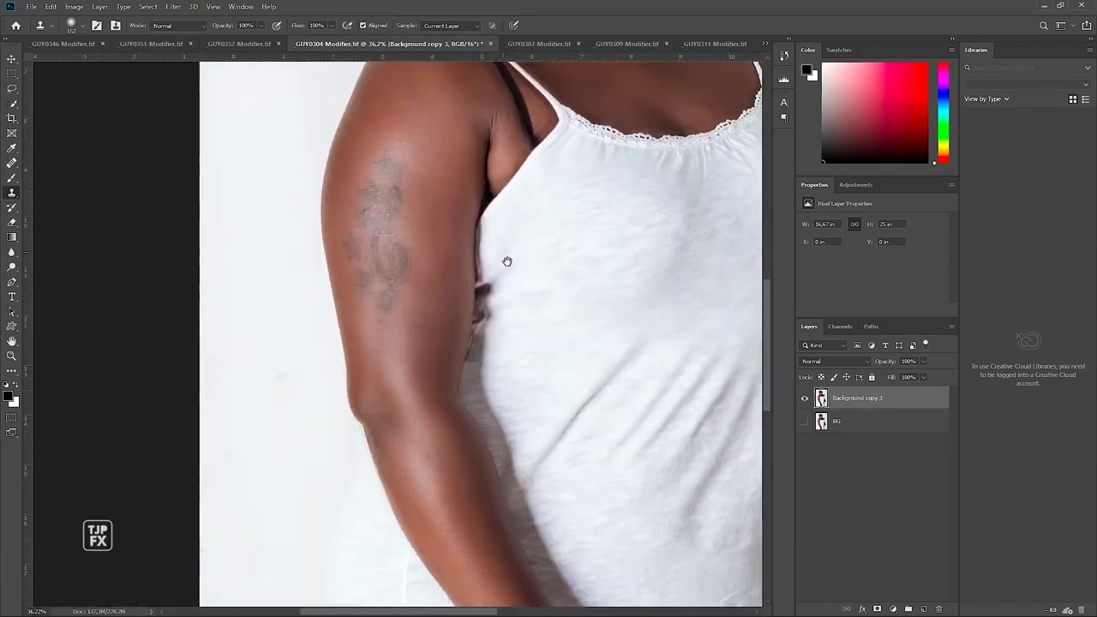
{"action": "scroll", "coordinate": [522, 297], "scroll_direction": "down", "scroll_amount": 3}
{"action": "scroll", "coordinate": [541, 282], "scroll_direction": "down", "scroll_amount": 2}
{"action": "left_click_drag", "start_coordinate": [541, 282], "coordinate": [398, 368]}
{"action": "scroll", "coordinate": [451, 297], "scroll_direction": "down", "scroll_amount": 1}
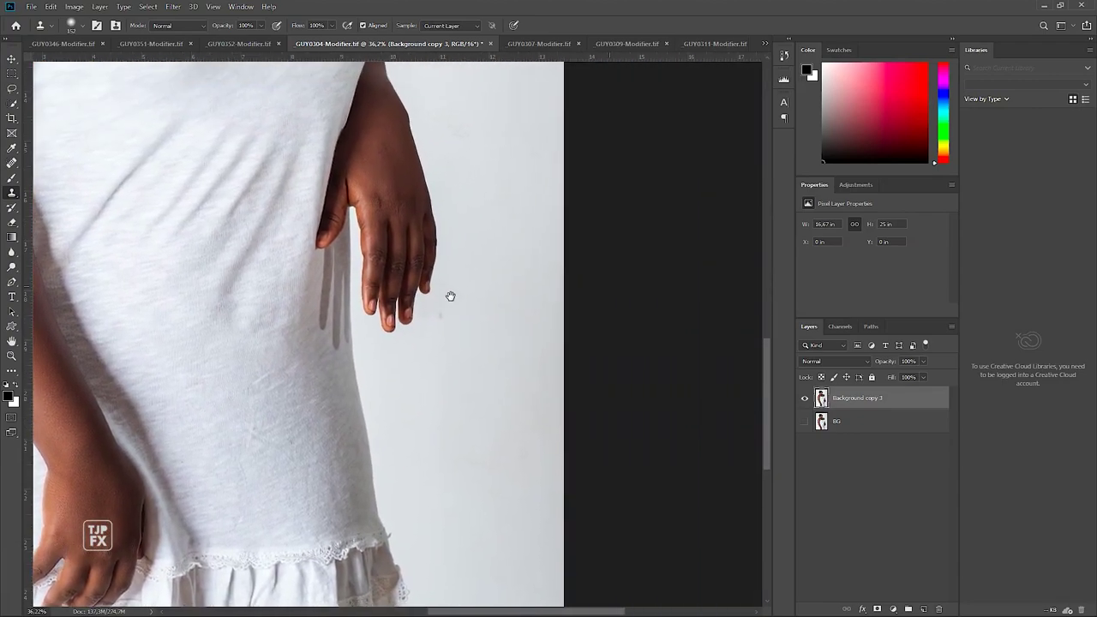
{"action": "scroll", "coordinate": [502, 333], "scroll_direction": "down", "scroll_amount": 2}
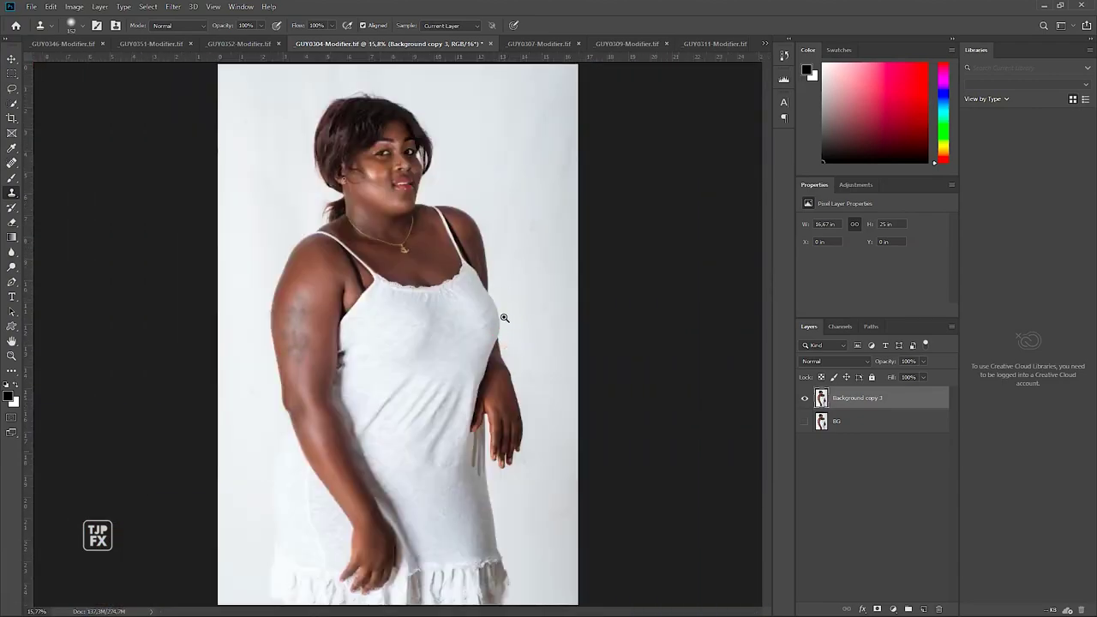
{"action": "scroll", "coordinate": [506, 319], "scroll_direction": "up", "scroll_amount": 1}
{"action": "scroll", "coordinate": [525, 348], "scroll_direction": "up", "scroll_amount": 4}
{"action": "left_click_drag", "start_coordinate": [525, 347], "coordinate": [464, 334]}
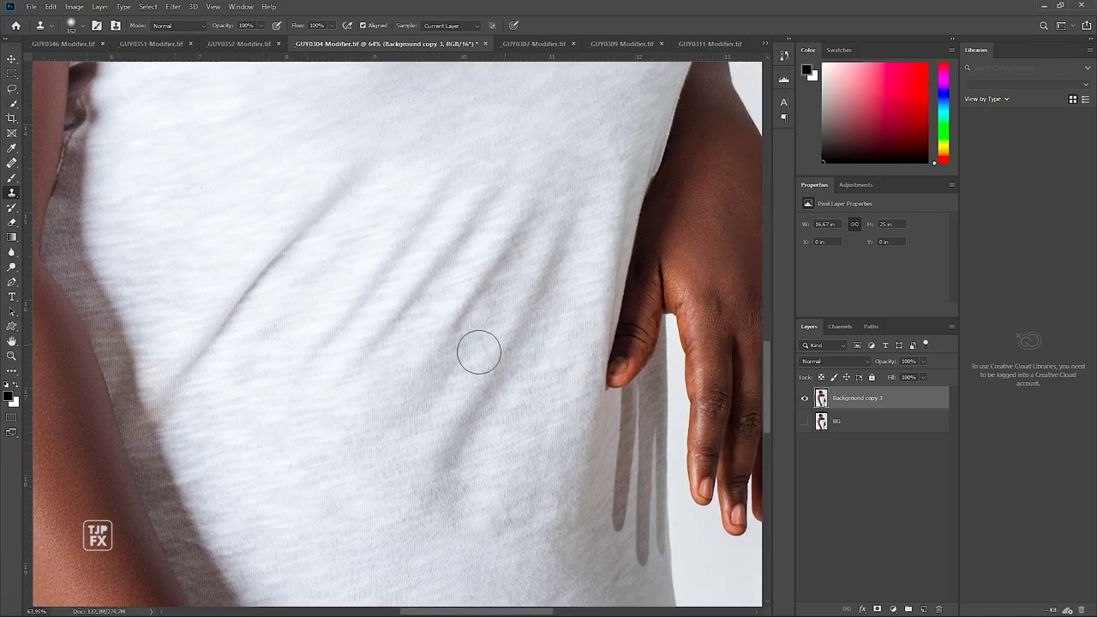
{"action": "left_click_drag", "start_coordinate": [534, 212], "coordinate": [426, 362]}
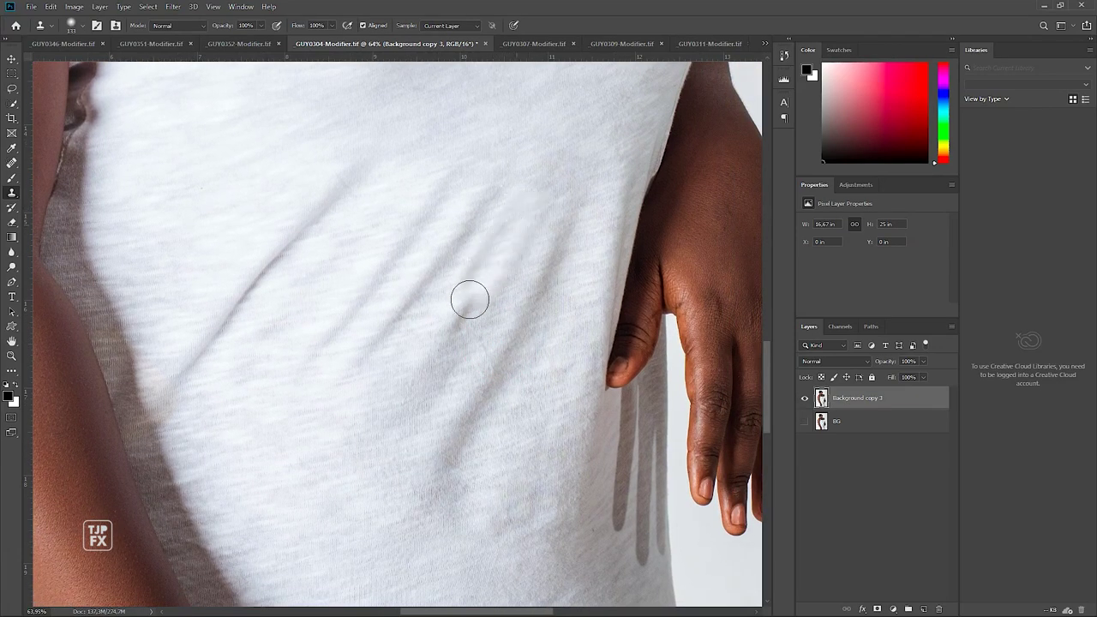
{"action": "key", "text": "ctrl+z"}
{"action": "left_click", "coordinate": [492, 262]}
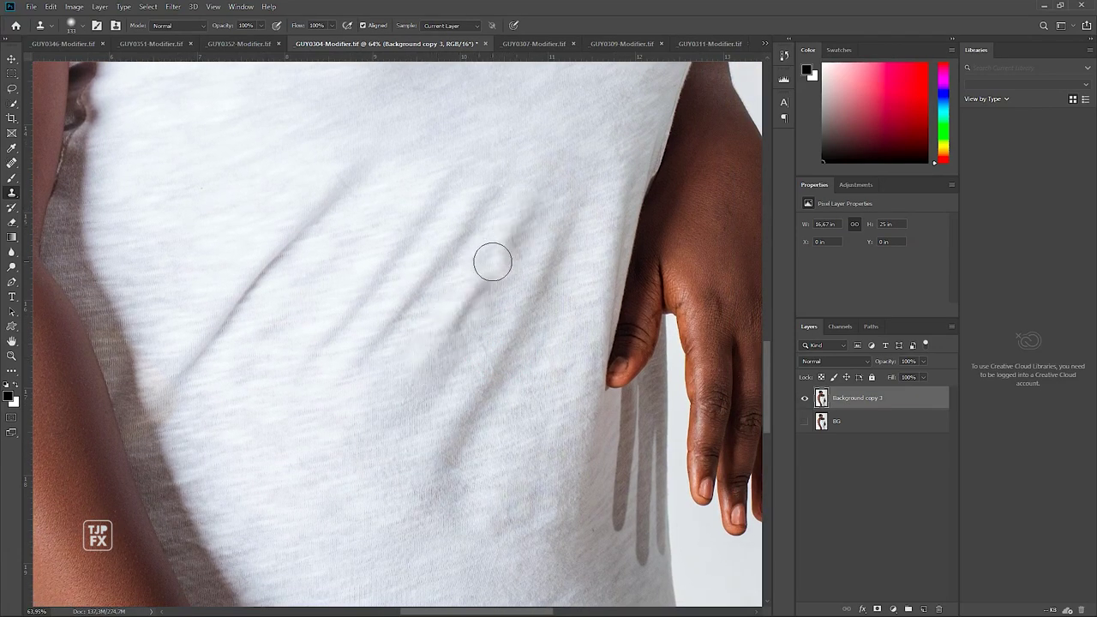
{"action": "key", "text": "l"}
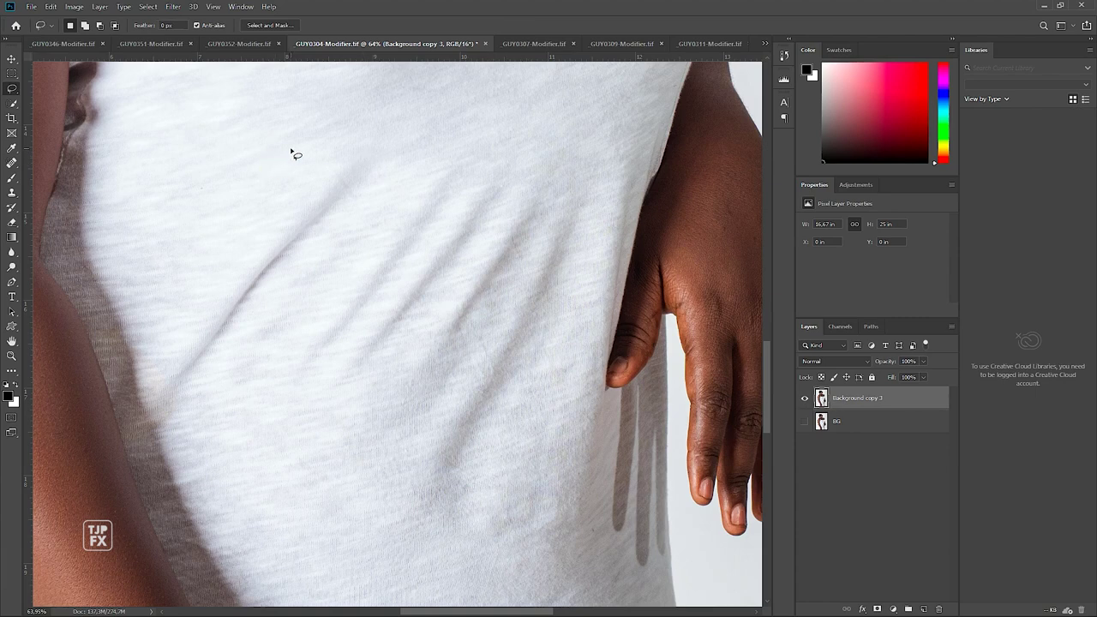
{"action": "mouse_move", "coordinate": [291, 145]}
{"action": "left_mouse_down"}
{"action": "mouse_move", "coordinate": [589, 130]}
{"action": "mouse_move", "coordinate": [507, 453]}
{"action": "mouse_move", "coordinate": [227, 419]}
{"action": "left_mouse_up"}
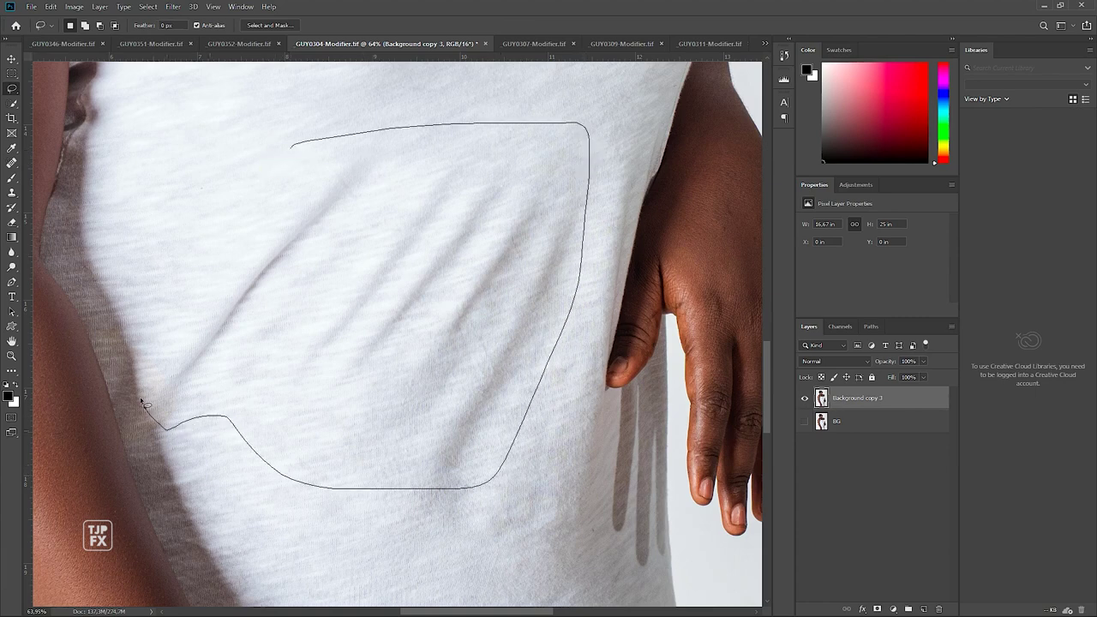
{"action": "left_click_drag", "start_coordinate": [144, 403], "coordinate": [180, 242]}
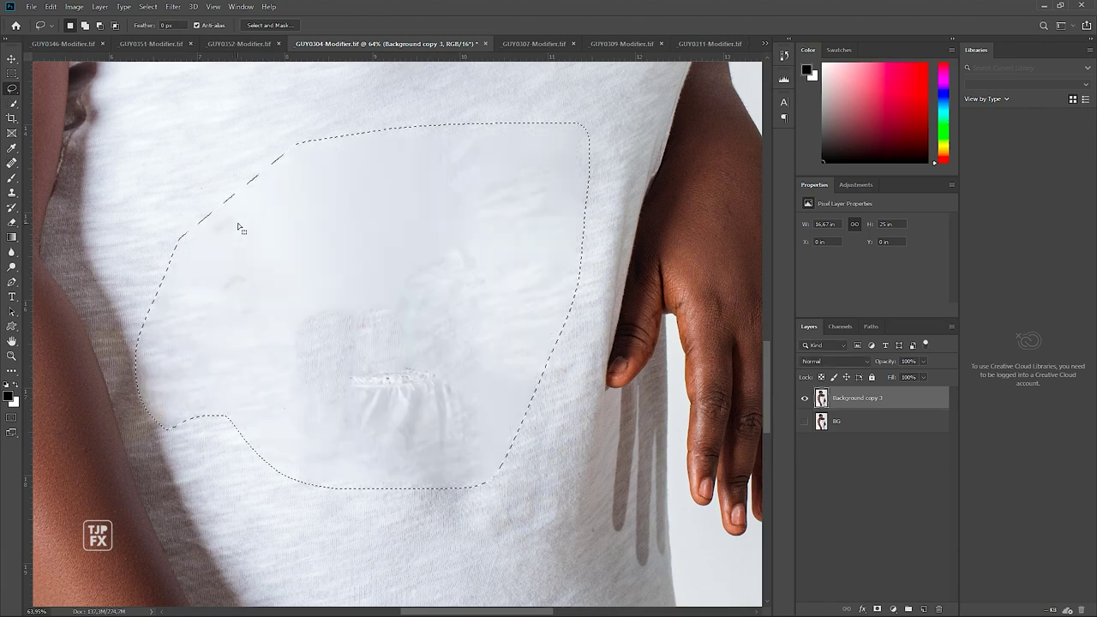
{"action": "key", "text": "ctrl+d"}
{"action": "scroll", "coordinate": [314, 252], "scroll_direction": "down", "scroll_amount": 3}
{"action": "scroll", "coordinate": [282, 252], "scroll_direction": "down", "scroll_amount": 3}
{"action": "scroll", "coordinate": [269, 249], "scroll_direction": "down", "scroll_amount": 2}
{"action": "left_click_drag", "start_coordinate": [272, 253], "coordinate": [282, 245]}
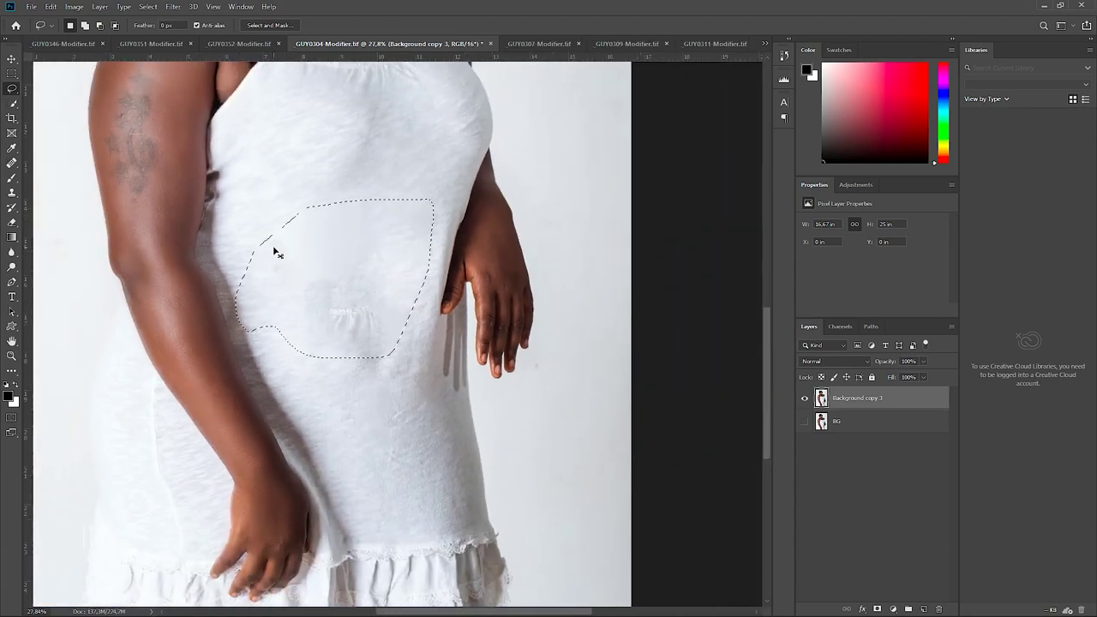
{"action": "key", "text": "shift+F5"}
{"action": "key", "text": "Return"}
{"action": "key", "text": "ctrl+d"}
Spot-heal the diagonal wrinkles across the middle of the shirt and beside the hand.
{"action": "scroll", "coordinate": [329, 283], "scroll_direction": "up", "scroll_amount": 3}
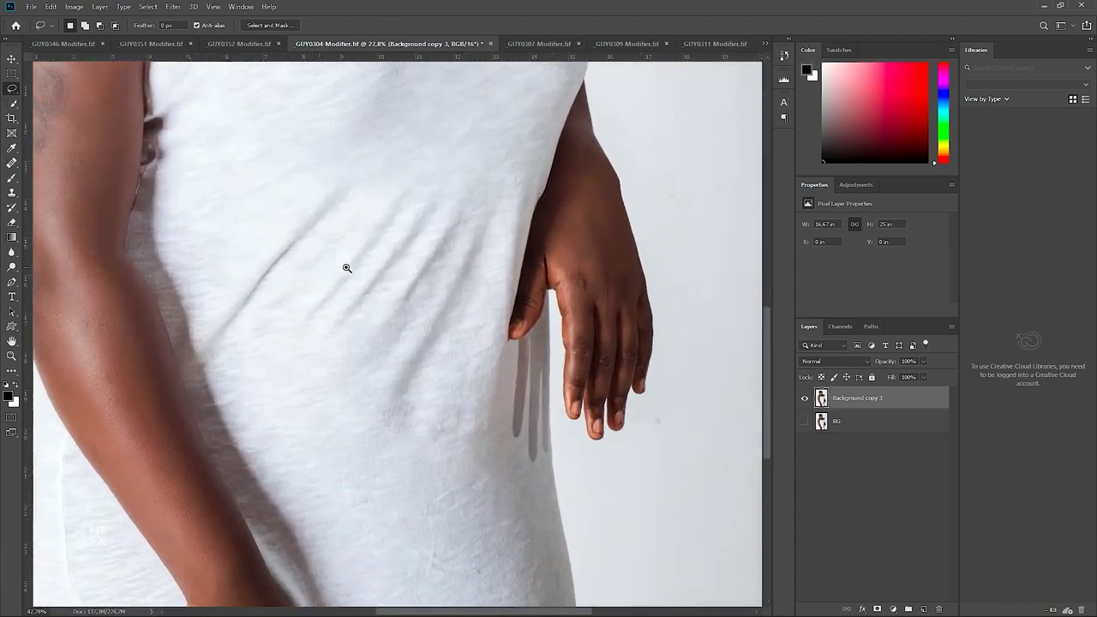
{"action": "scroll", "coordinate": [342, 264], "scroll_direction": "up", "scroll_amount": 3}
{"action": "scroll", "coordinate": [362, 265], "scroll_direction": "up", "scroll_amount": 2}
{"action": "key", "text": "j"}
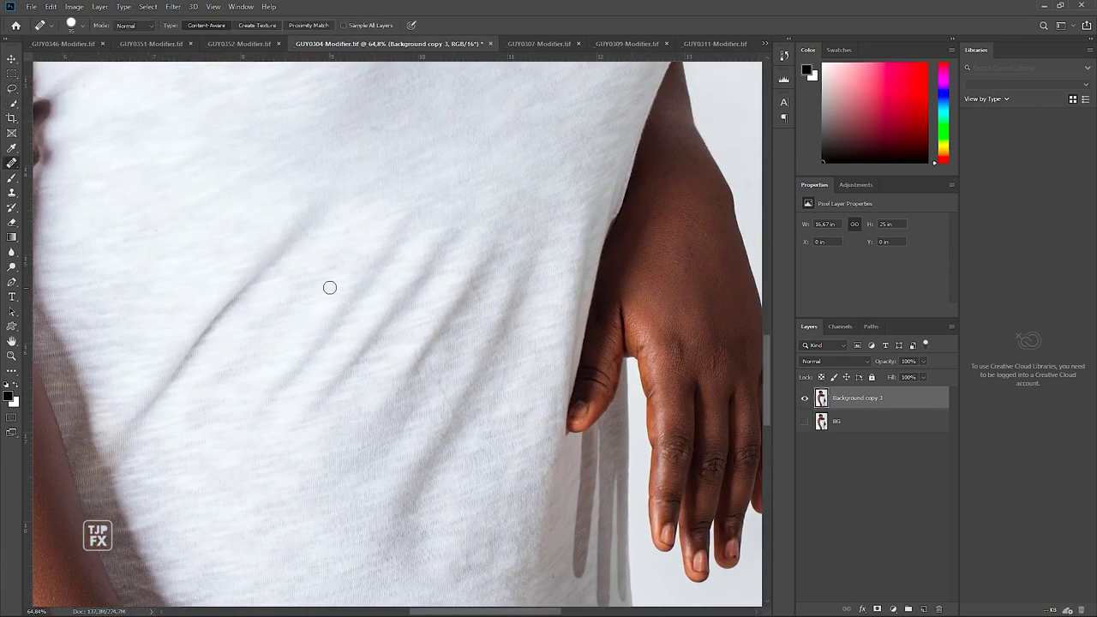
{"action": "left_click_drag", "start_coordinate": [392, 236], "coordinate": [259, 392]}
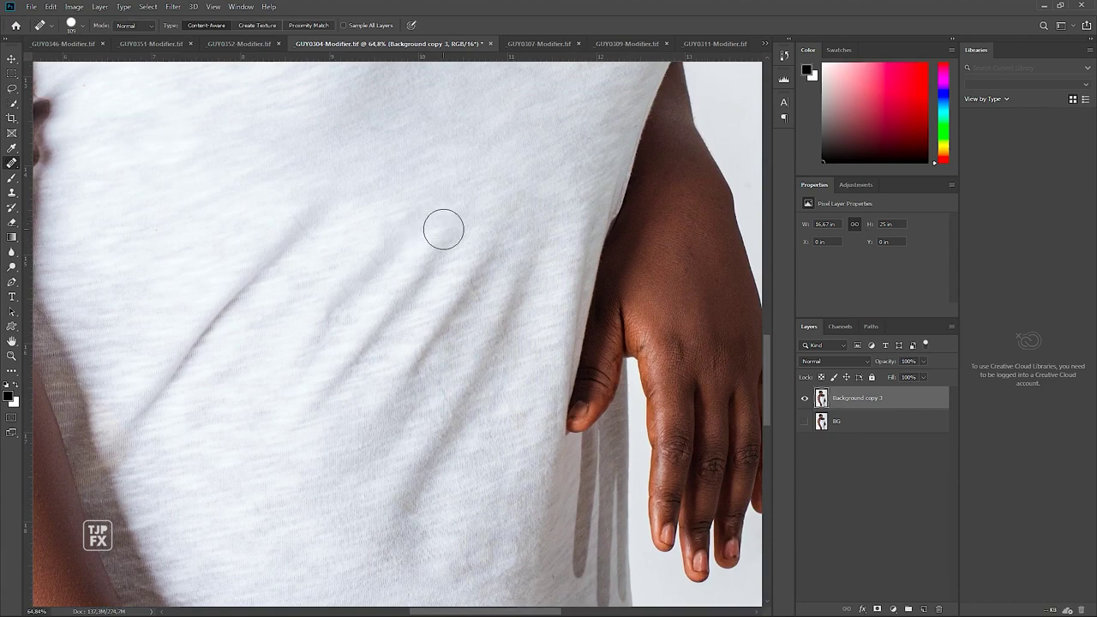
{"action": "left_click_drag", "start_coordinate": [375, 272], "coordinate": [312, 330]}
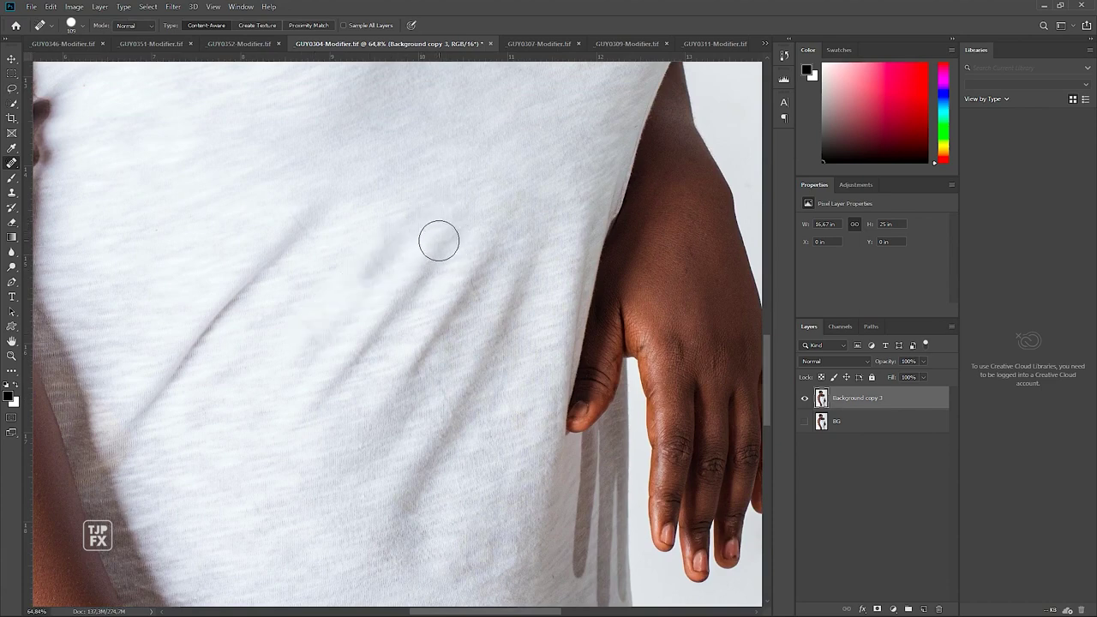
{"action": "left_click_drag", "start_coordinate": [438, 238], "coordinate": [295, 410]}
{"action": "left_click_drag", "start_coordinate": [399, 270], "coordinate": [374, 260]}
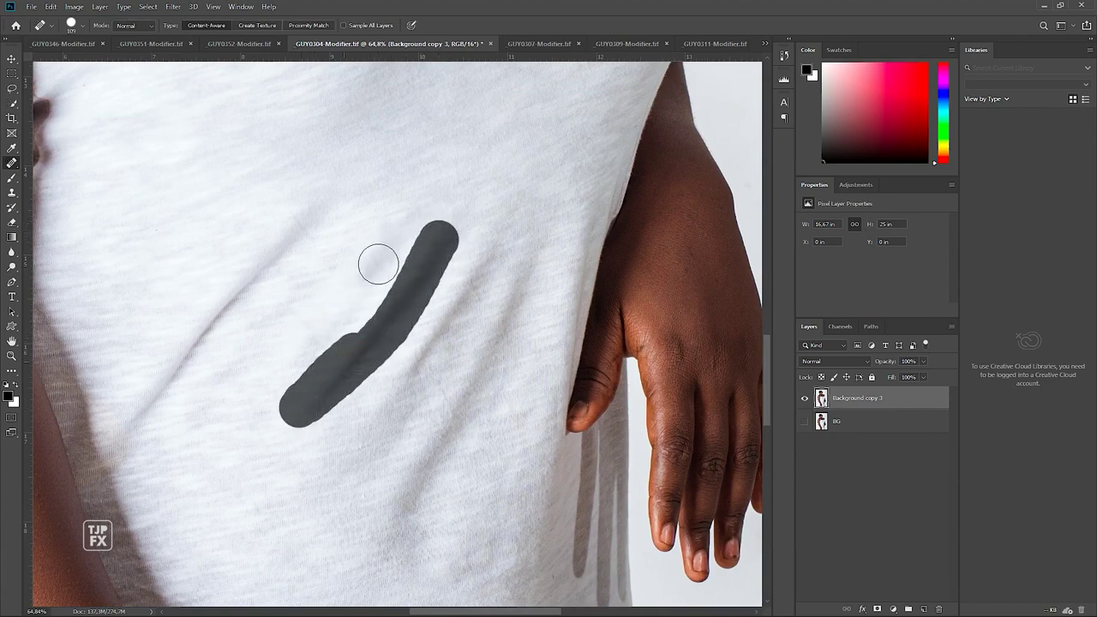
{"action": "left_click", "coordinate": [392, 232]}
{"action": "left_click", "coordinate": [475, 262]}
{"action": "left_click_drag", "start_coordinate": [474, 263], "coordinate": [403, 394]}
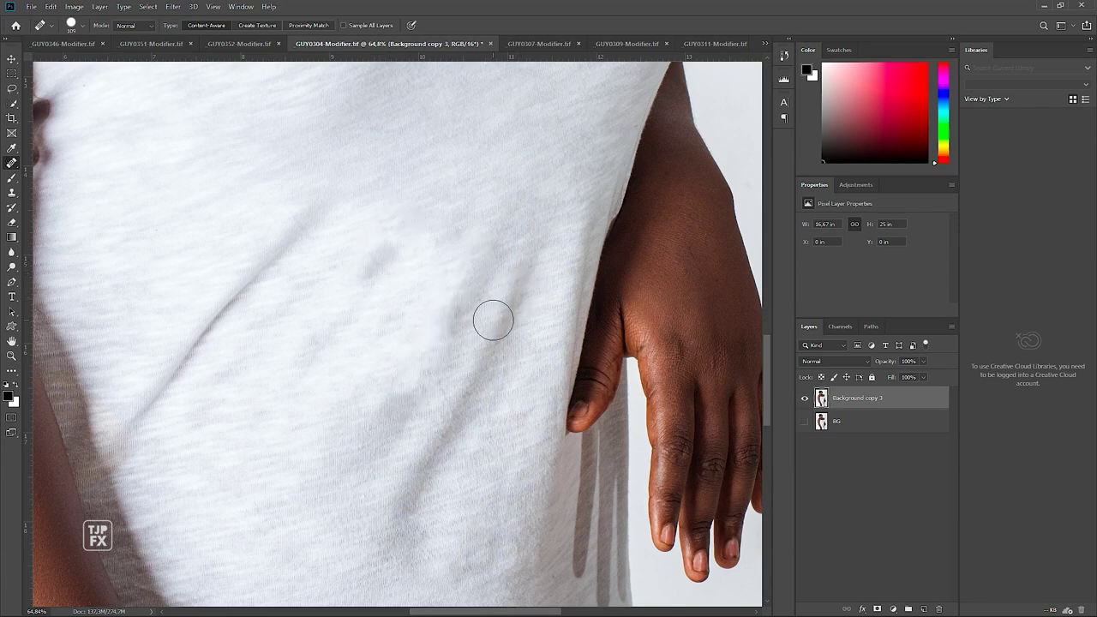
{"action": "mouse_move", "coordinate": [525, 272]}
{"action": "left_mouse_down"}
{"action": "mouse_move", "coordinate": [444, 456]}
{"action": "mouse_move", "coordinate": [491, 337]}
{"action": "left_mouse_up"}
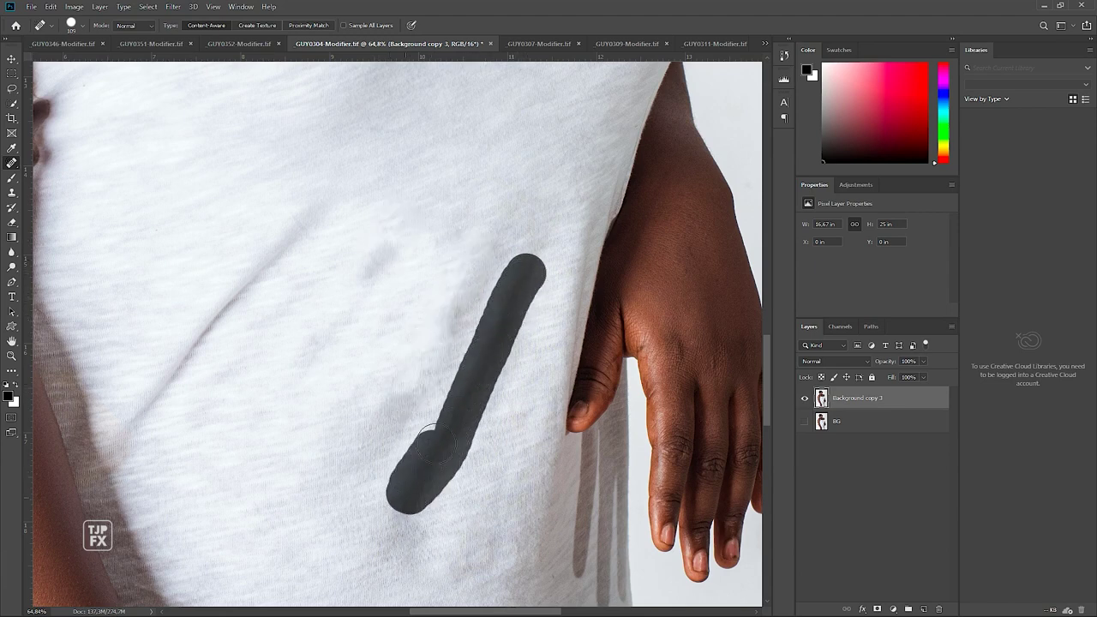
With a larger brush, heal the long left wrinkle and leftover grey marks and blotches.
{"action": "left_click", "coordinate": [310, 224]}
{"action": "left_click_drag", "start_coordinate": [309, 224], "coordinate": [137, 410]}
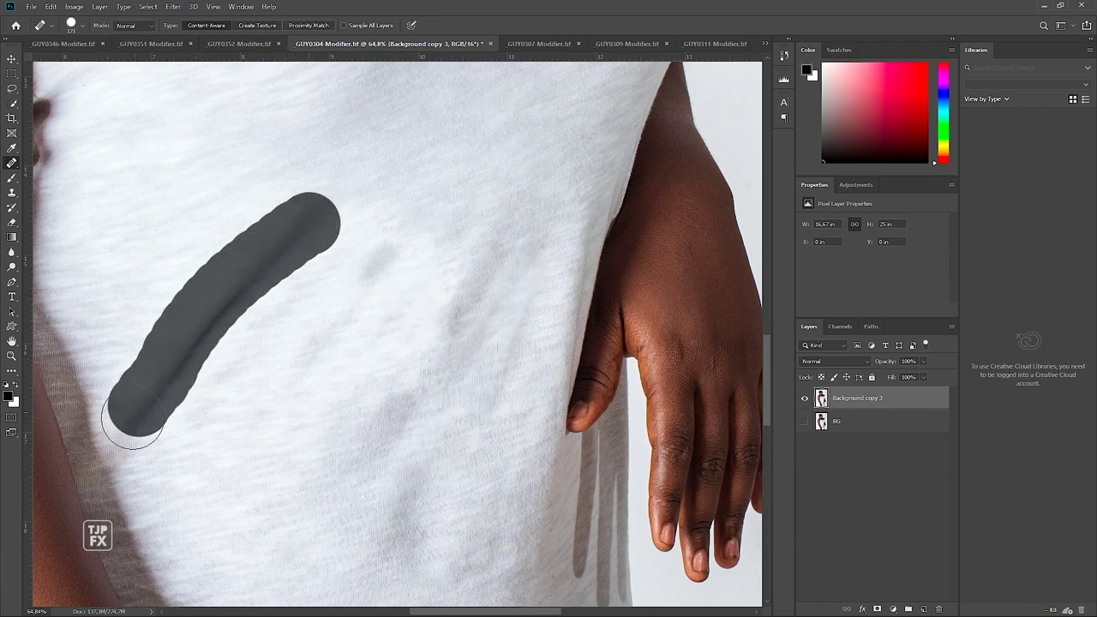
{"action": "left_click", "coordinate": [382, 257]}
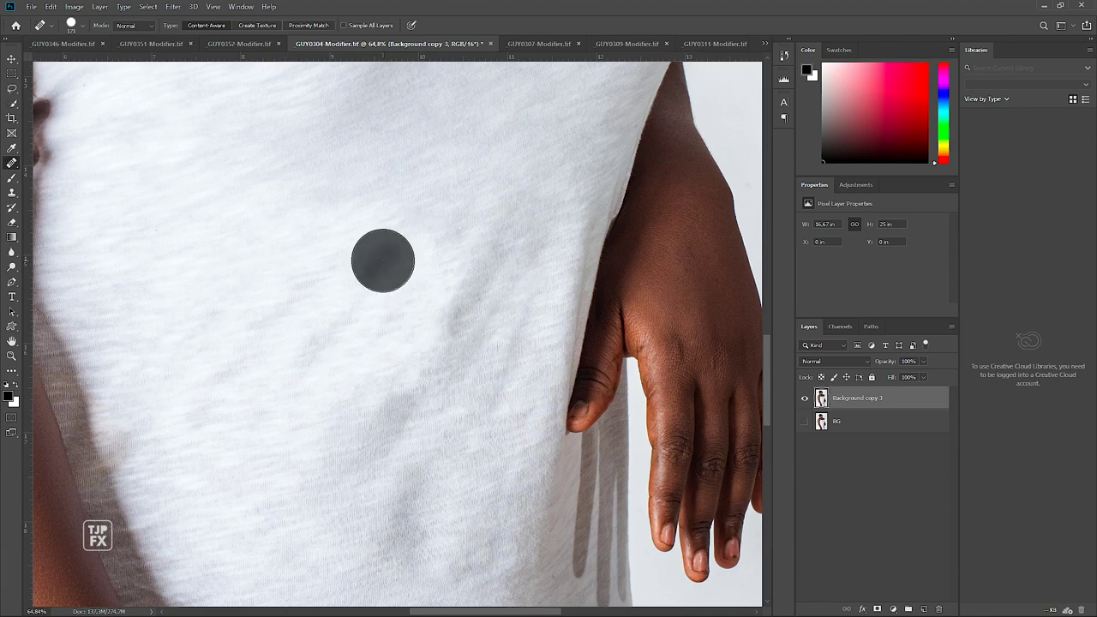
{"action": "left_click", "coordinate": [351, 304]}
{"action": "left_click", "coordinate": [473, 291]}
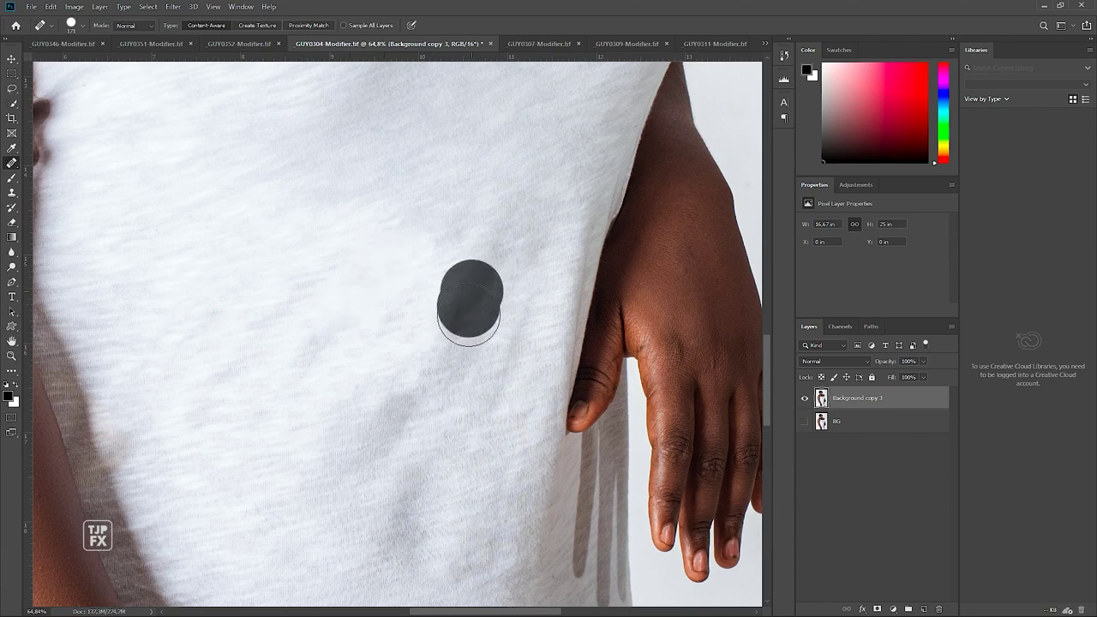
{"action": "left_click", "coordinate": [522, 320]}
{"action": "left_click", "coordinate": [414, 405]}
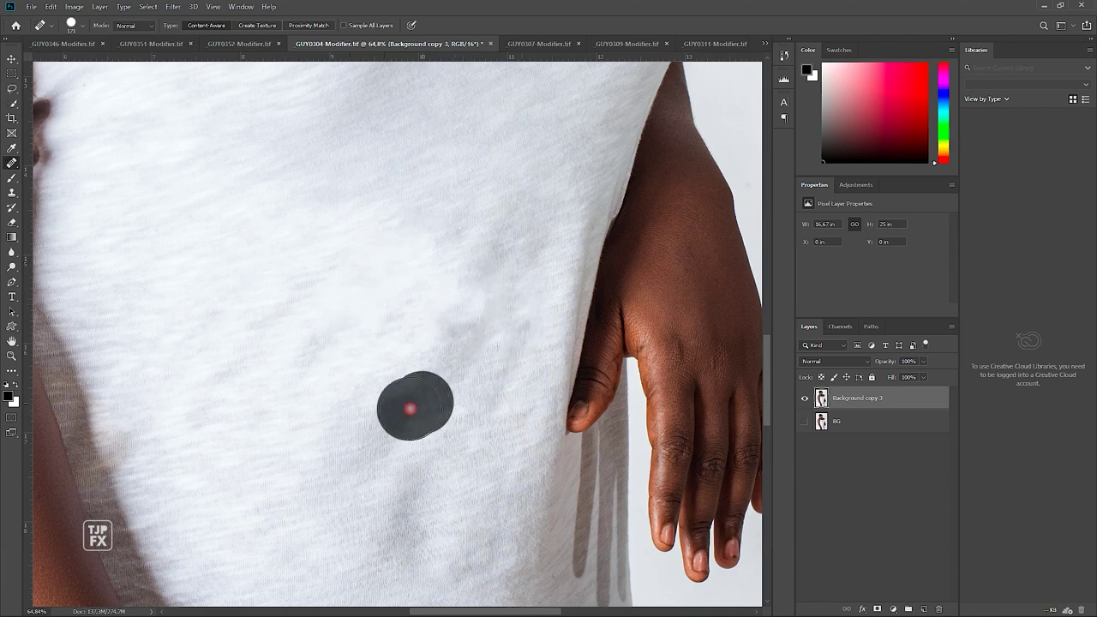
{"action": "left_click", "coordinate": [335, 336]}
{"action": "left_click", "coordinate": [292, 301]}
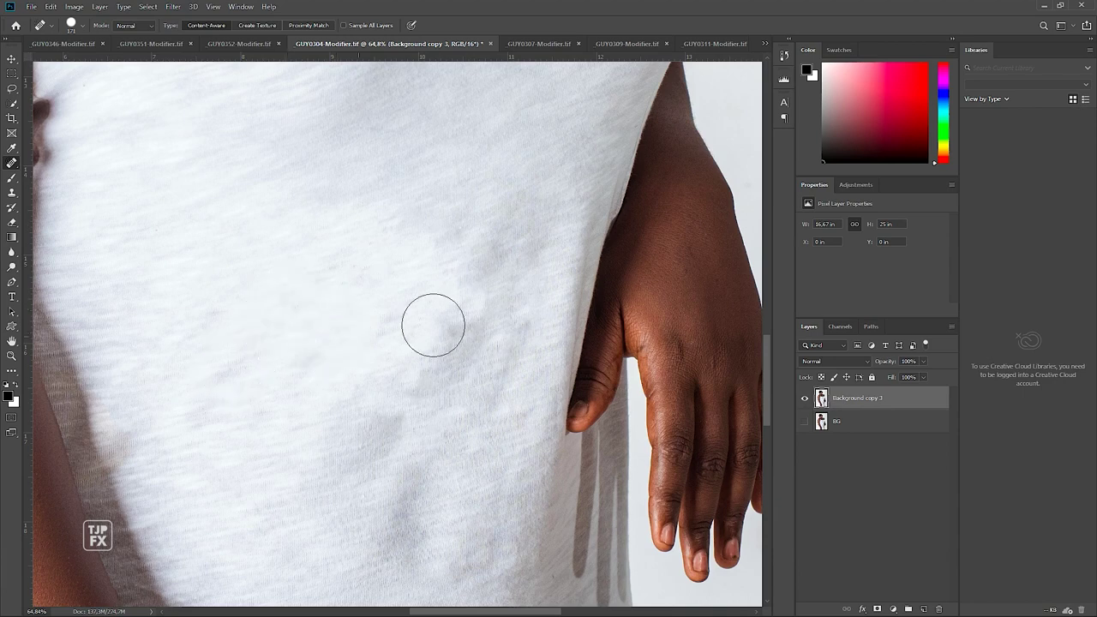
{"action": "left_click_drag", "start_coordinate": [529, 299], "coordinate": [471, 317]}
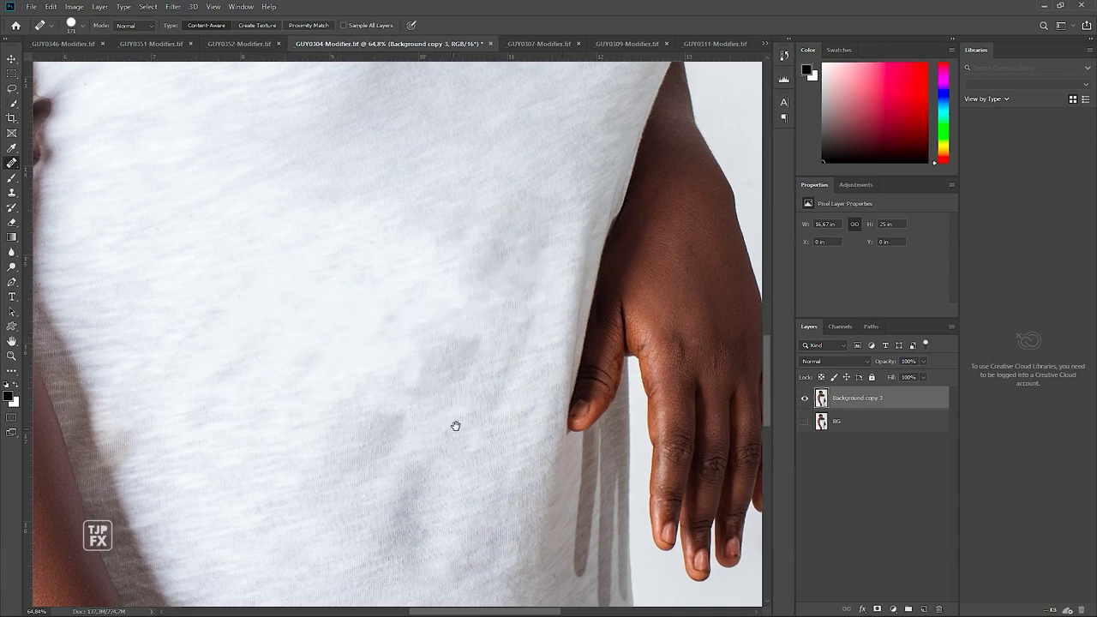
{"action": "left_click_drag", "start_coordinate": [455, 424], "coordinate": [451, 257]}
{"action": "left_click_drag", "start_coordinate": [373, 276], "coordinate": [455, 176]}
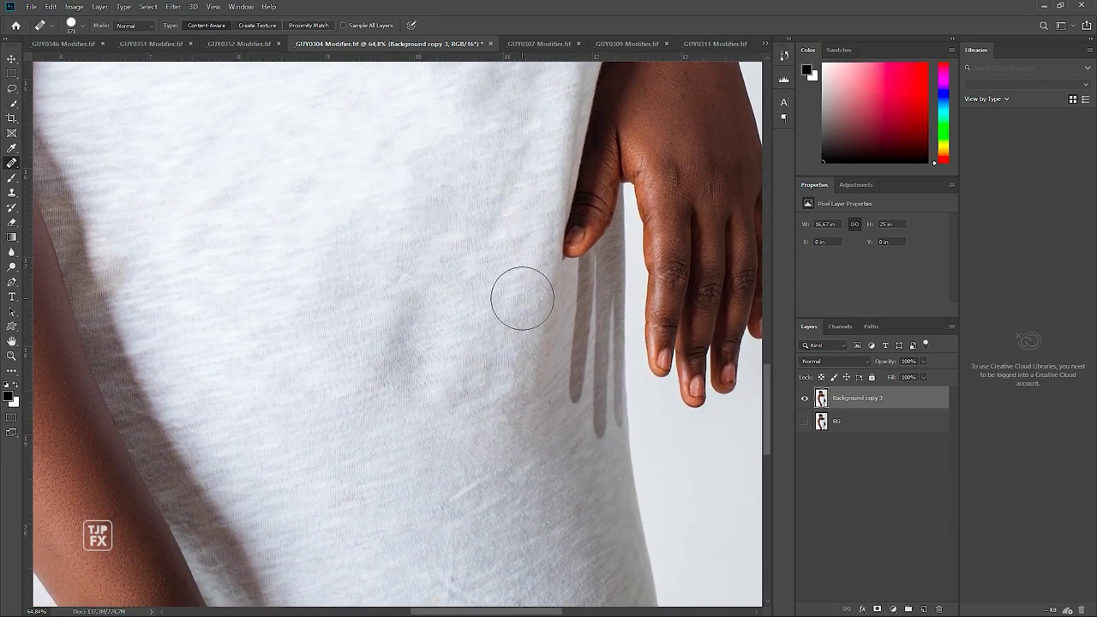
{"action": "left_click_drag", "start_coordinate": [497, 316], "coordinate": [445, 319]}
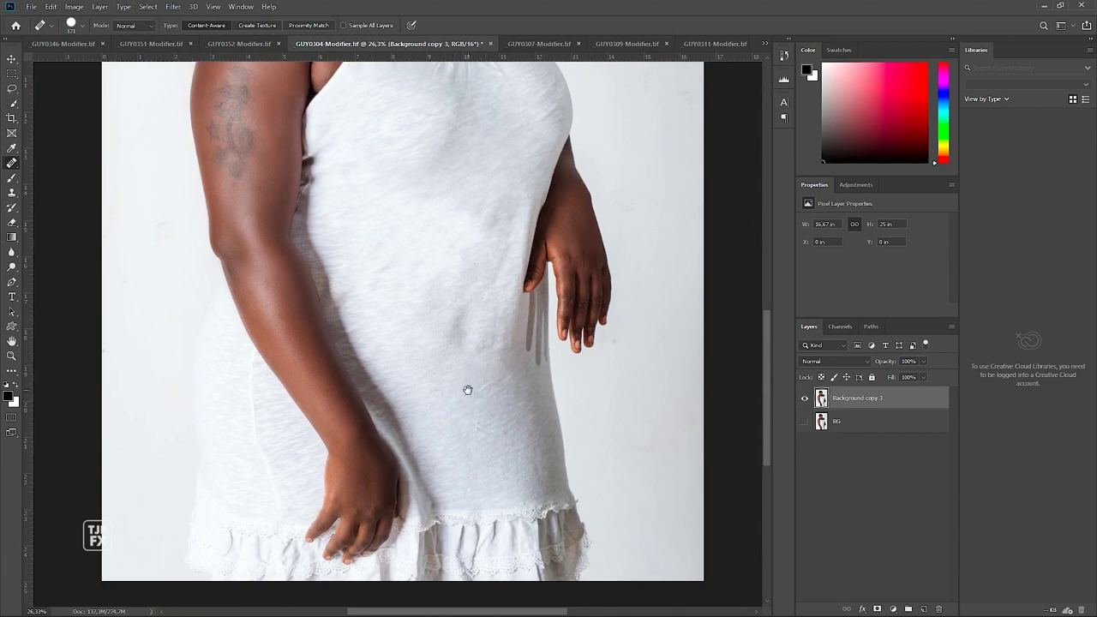
Zoom and pan over the shirt, neck, necklace and cheek to inspect the face.
{"action": "left_click_drag", "start_coordinate": [468, 390], "coordinate": [473, 316]}
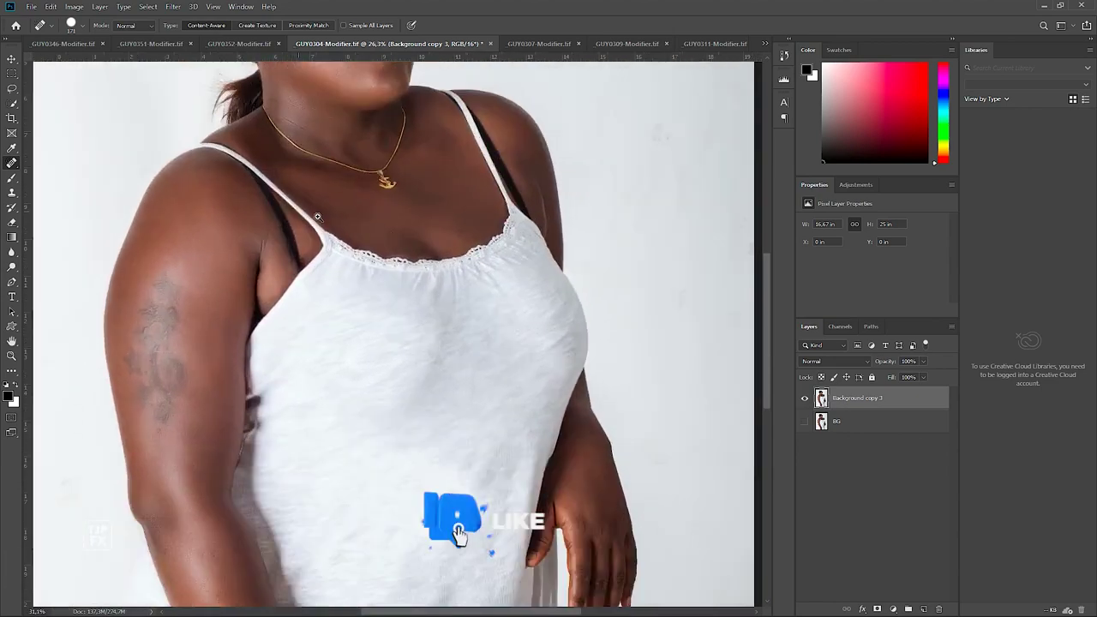
{"action": "left_click_drag", "start_coordinate": [317, 217], "coordinate": [354, 305]}
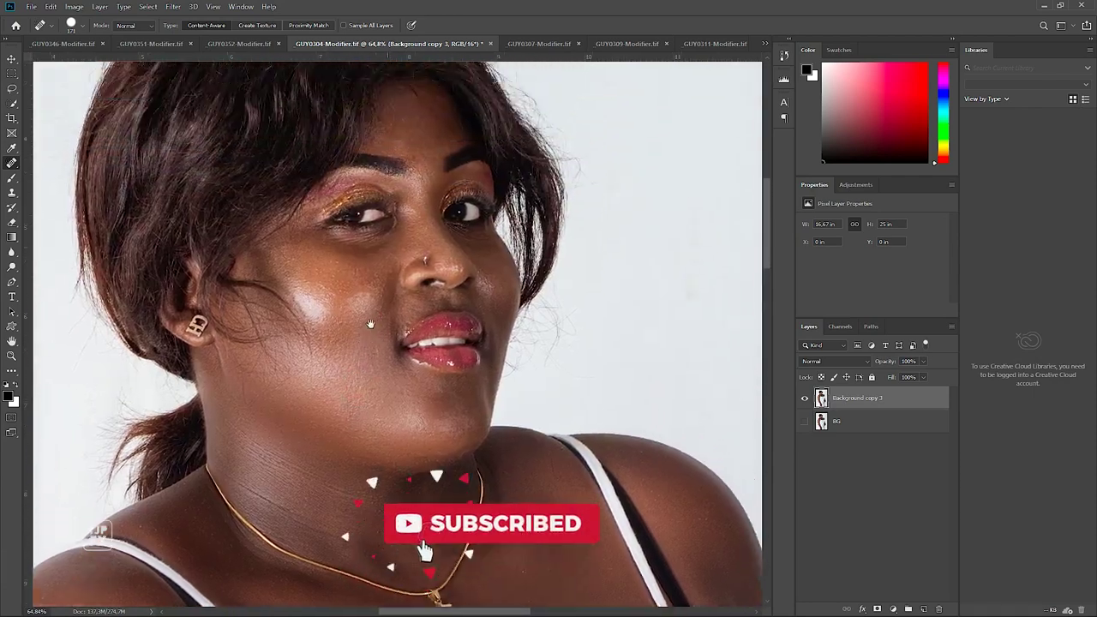
{"action": "left_click_drag", "start_coordinate": [354, 304], "coordinate": [381, 244]}
{"action": "scroll", "coordinate": [382, 243], "scroll_direction": "down", "scroll_amount": 3}
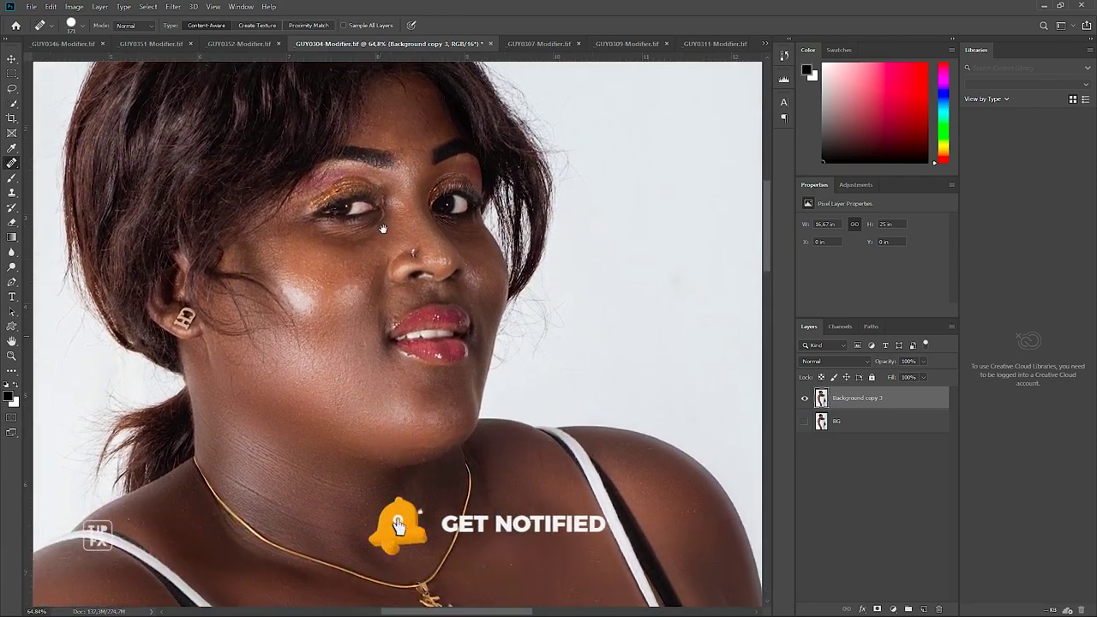
{"action": "scroll", "coordinate": [389, 236], "scroll_direction": "down", "scroll_amount": 2}
{"action": "scroll", "coordinate": [388, 236], "scroll_direction": "up", "scroll_amount": 1}
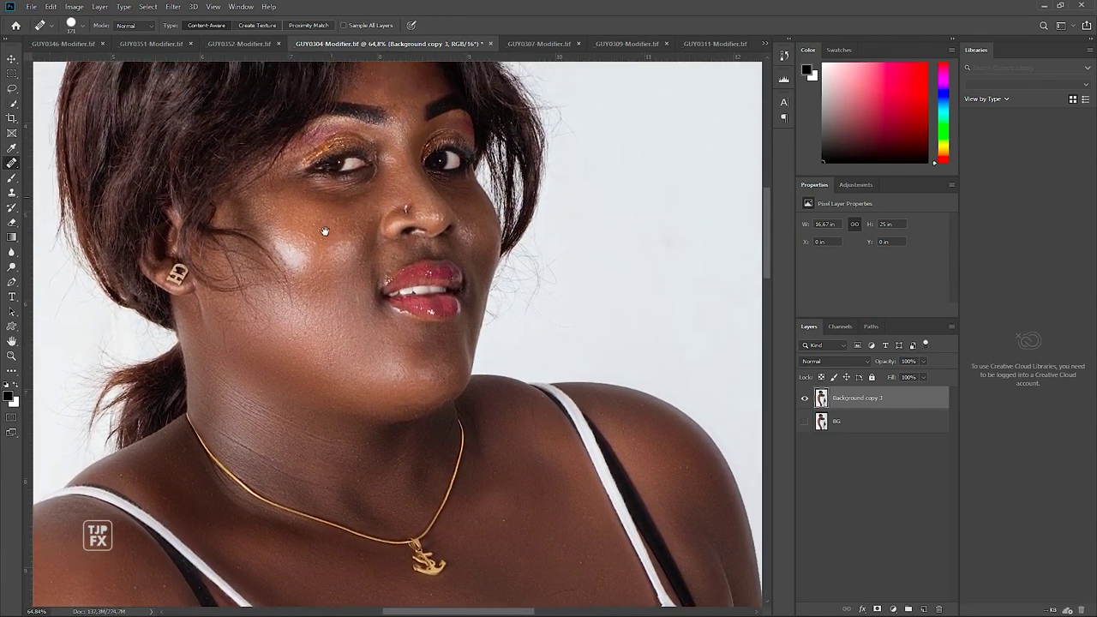
{"action": "mouse_move", "coordinate": [319, 242]}
{"action": "left_mouse_down"}
{"action": "mouse_move", "coordinate": [419, 194]}
{"action": "mouse_move", "coordinate": [377, 163]}
{"action": "left_mouse_up"}
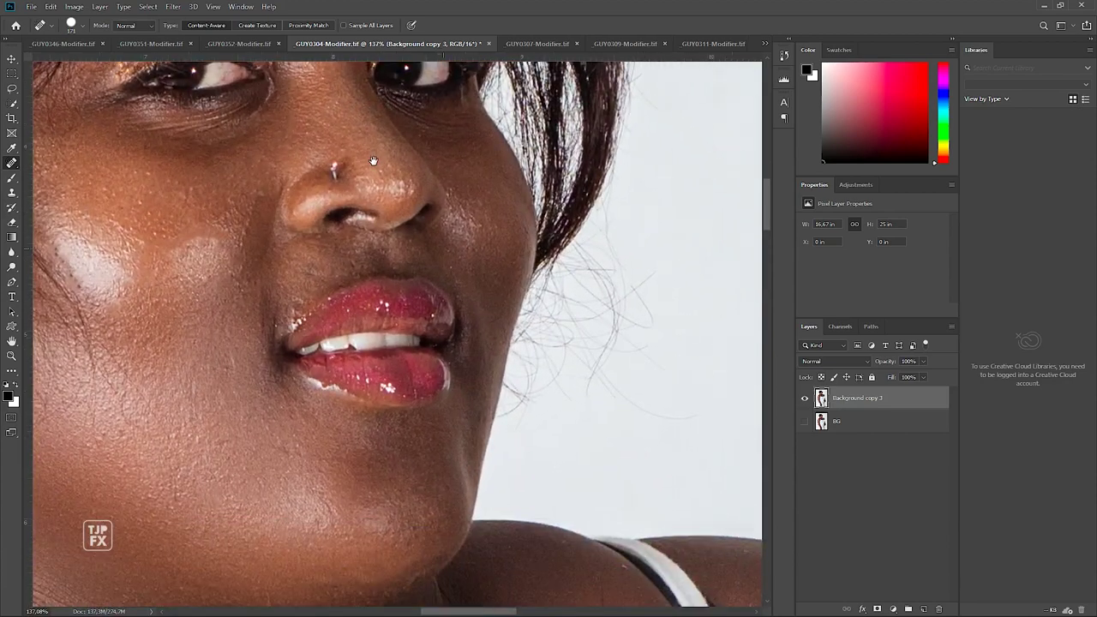
{"action": "left_click_drag", "start_coordinate": [455, 236], "coordinate": [368, 249]}
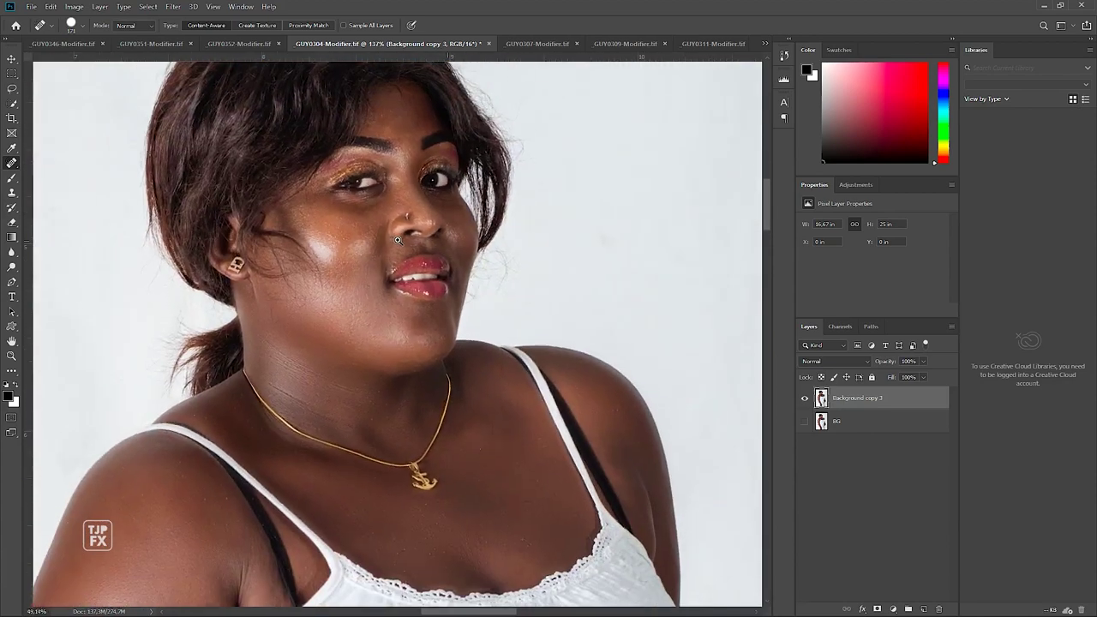
Dodge the hair edges down the ponytail and along the right side with a 170 px brush.
{"action": "key", "text": "o"}
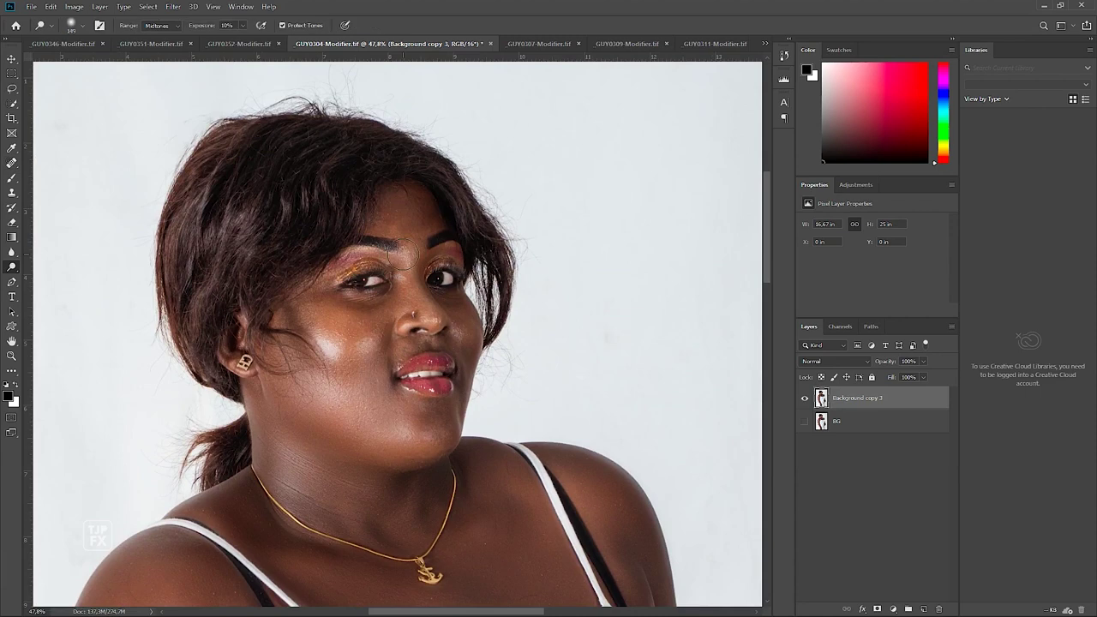
{"action": "left_click_drag", "start_coordinate": [273, 214], "coordinate": [286, 205]}
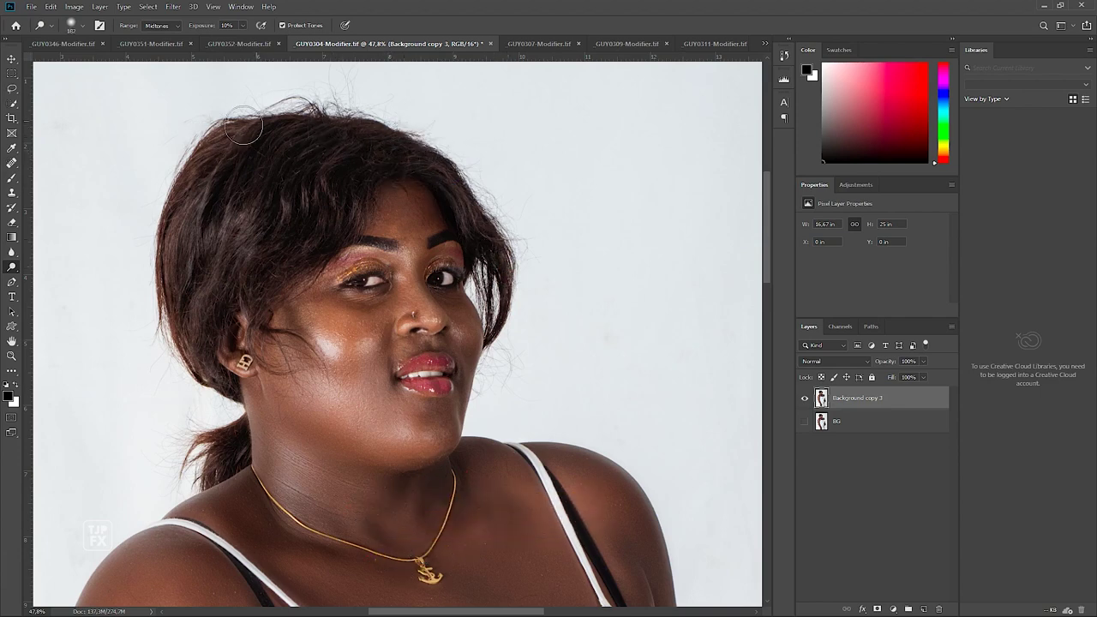
{"action": "key", "text": "bracketright"}
{"action": "key", "text": "bracketright"}
{"action": "key", "text": "bracketright"}
{"action": "left_click_drag", "start_coordinate": [225, 381], "coordinate": [245, 117]}
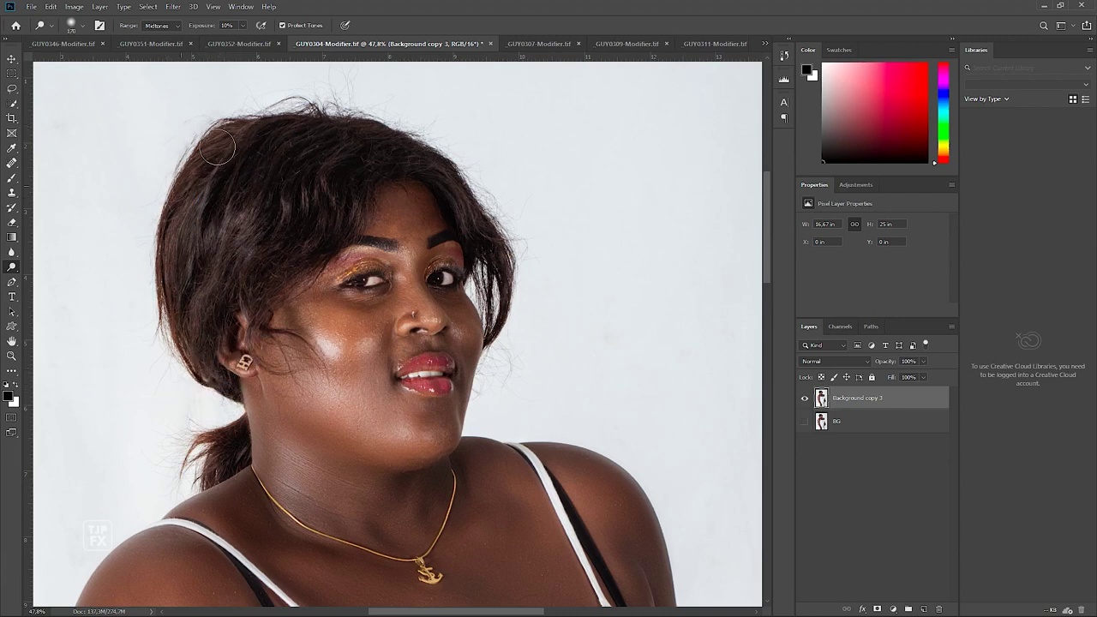
{"action": "left_click_drag", "start_coordinate": [243, 401], "coordinate": [214, 463]}
{"action": "left_click_drag", "start_coordinate": [461, 380], "coordinate": [363, 367]}
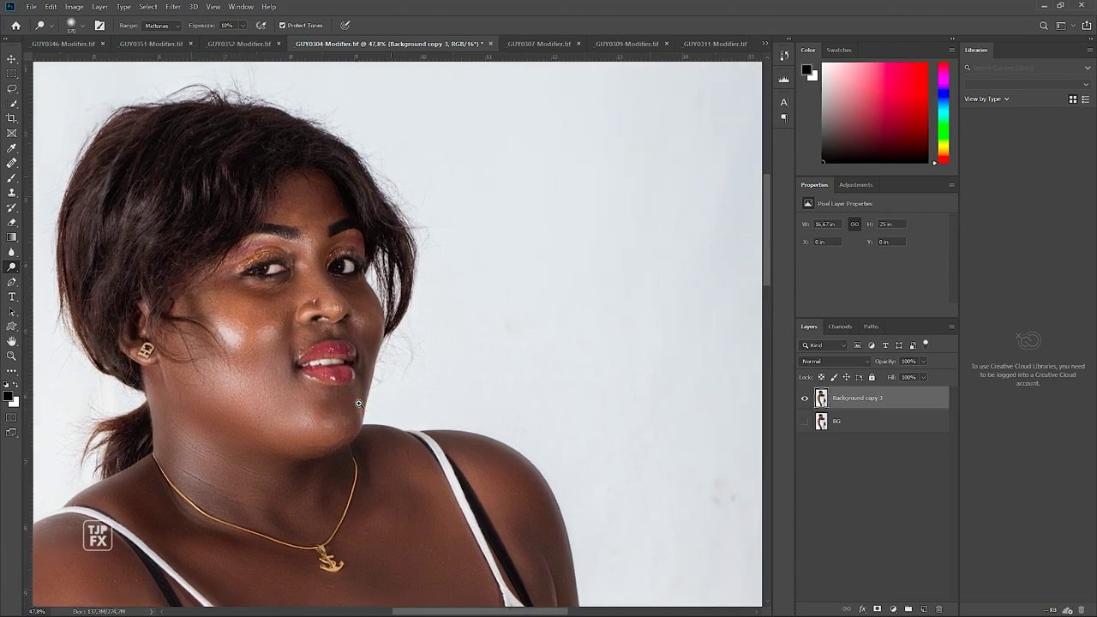
{"action": "left_click_drag", "start_coordinate": [331, 152], "coordinate": [415, 311]}
{"action": "mouse_move", "coordinate": [233, 552]}
{"action": "left_mouse_down"}
{"action": "mouse_move", "coordinate": [306, 410]}
{"action": "mouse_move", "coordinate": [303, 313]}
{"action": "mouse_move", "coordinate": [309, 365]}
{"action": "left_mouse_up"}
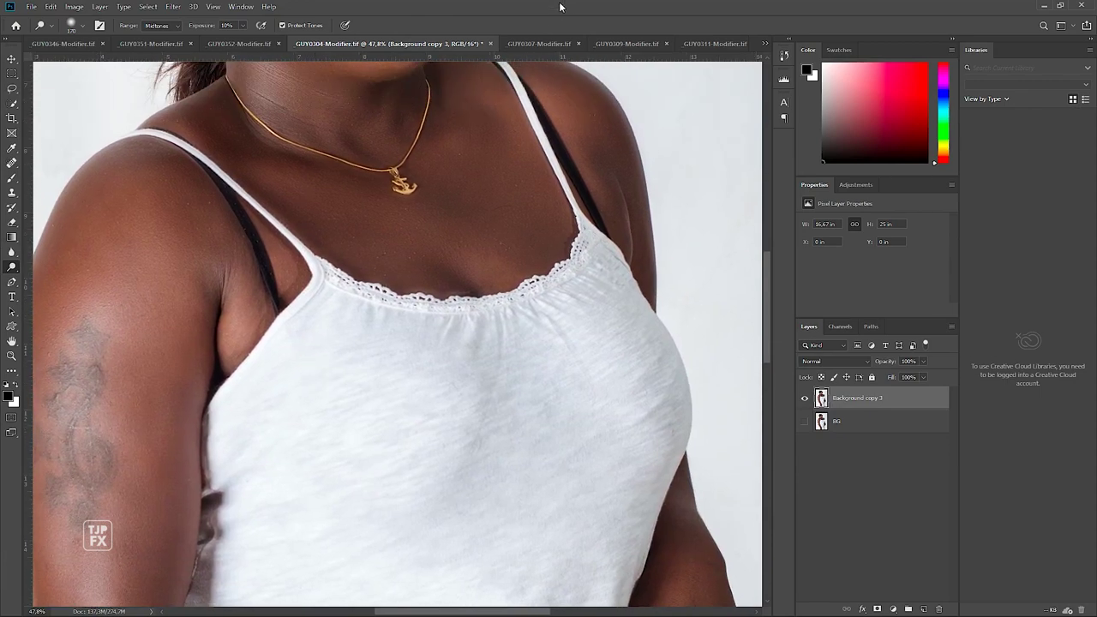
Save the portrait and zoom in on the left strap and lace.
{"action": "key", "text": "ctrl+s"}
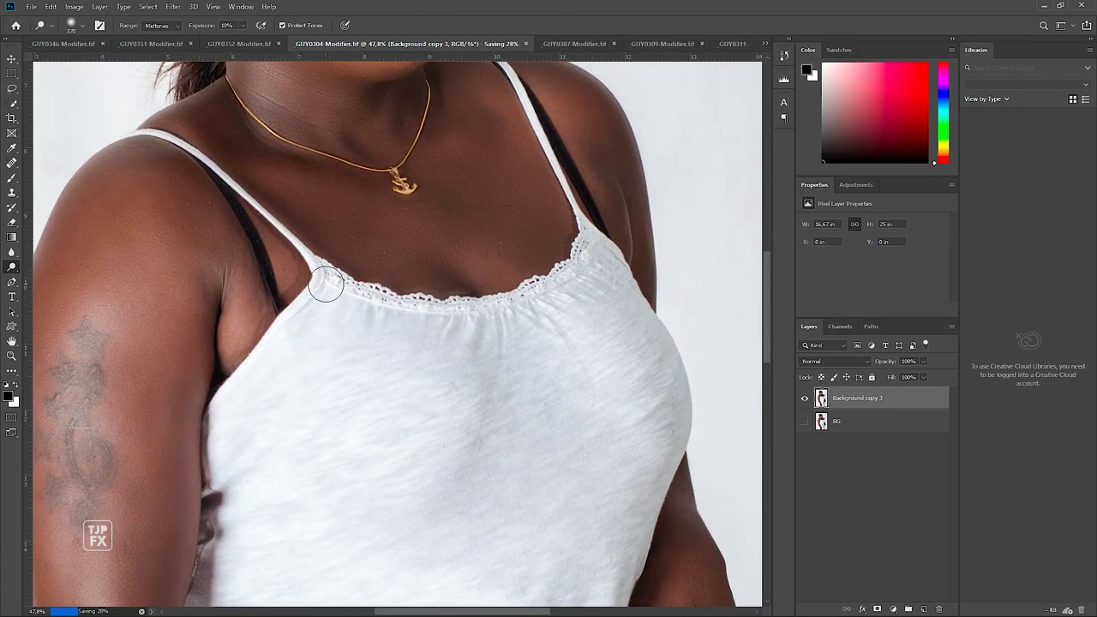
{"action": "scroll", "coordinate": [382, 270], "scroll_direction": "down", "scroll_amount": 2}
{"action": "scroll", "coordinate": [387, 260], "scroll_direction": "up", "scroll_amount": 5}
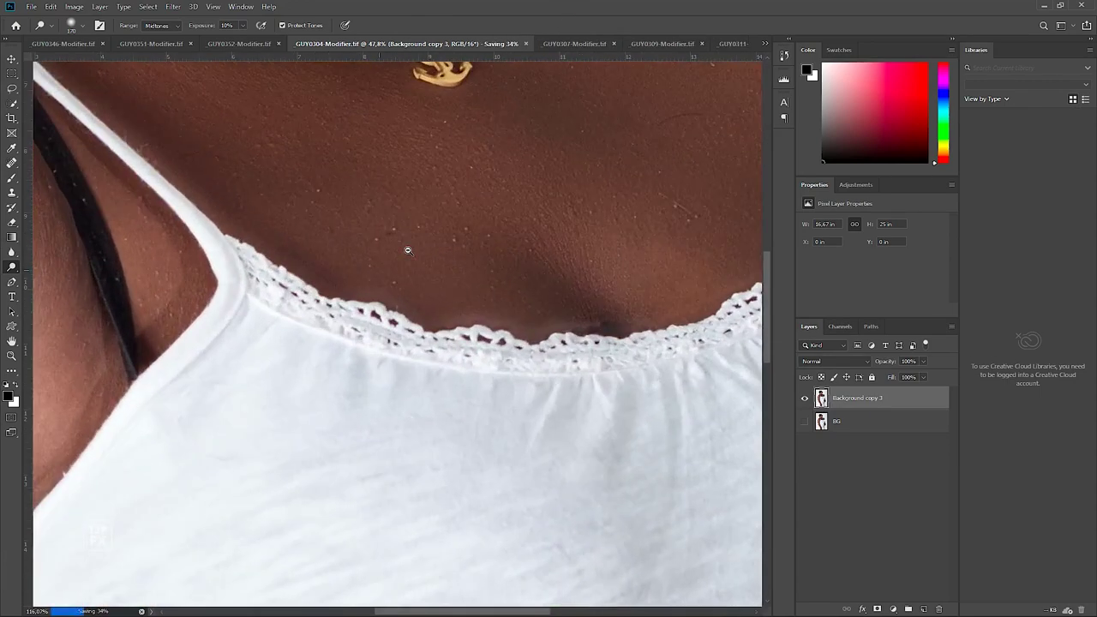
{"action": "left_click_drag", "start_coordinate": [404, 245], "coordinate": [393, 377]}
{"action": "scroll", "coordinate": [393, 377], "scroll_direction": "down", "scroll_amount": 1}
{"action": "scroll", "coordinate": [196, 237], "scroll_direction": "down", "scroll_amount": 1}
{"action": "scroll", "coordinate": [206, 249], "scroll_direction": "down", "scroll_amount": 1}
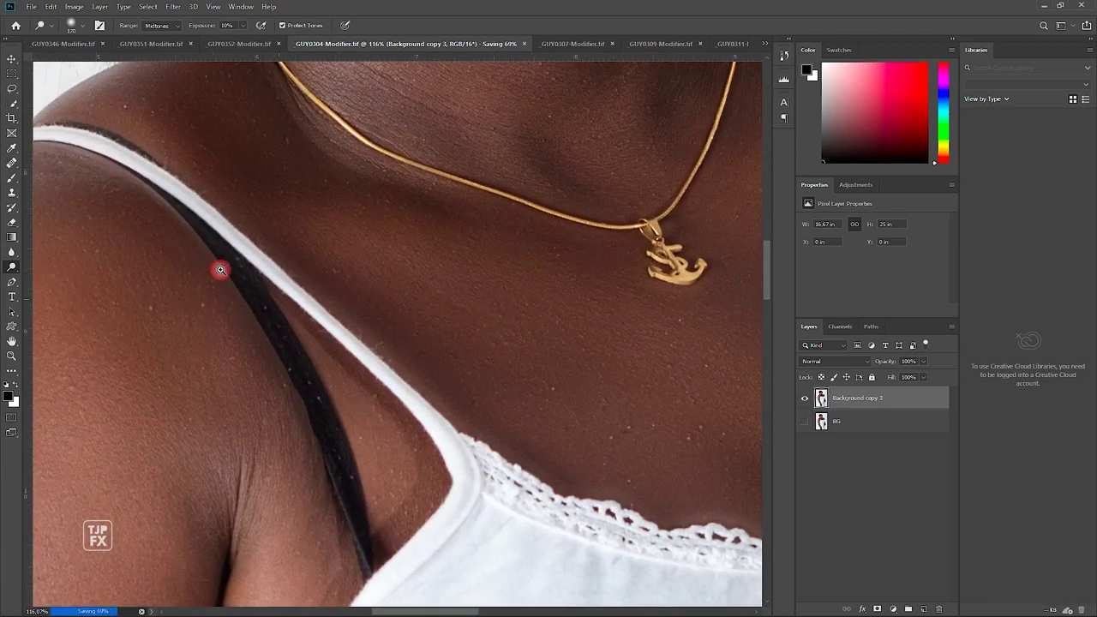
{"action": "scroll", "coordinate": [232, 283], "scroll_direction": "down", "scroll_amount": 1}
{"action": "scroll", "coordinate": [252, 300], "scroll_direction": "up", "scroll_amount": 1}
Pan out over the face and torso to review the whole figure.
{"action": "key", "text": "l"}
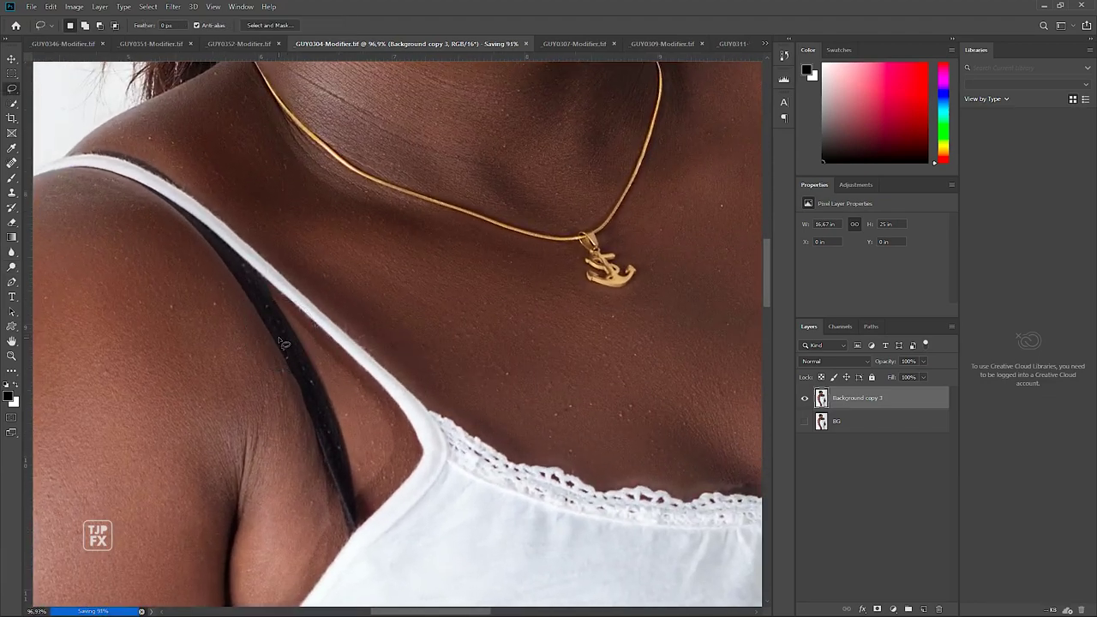
{"action": "scroll", "coordinate": [433, 366], "scroll_direction": "down", "scroll_amount": 9}
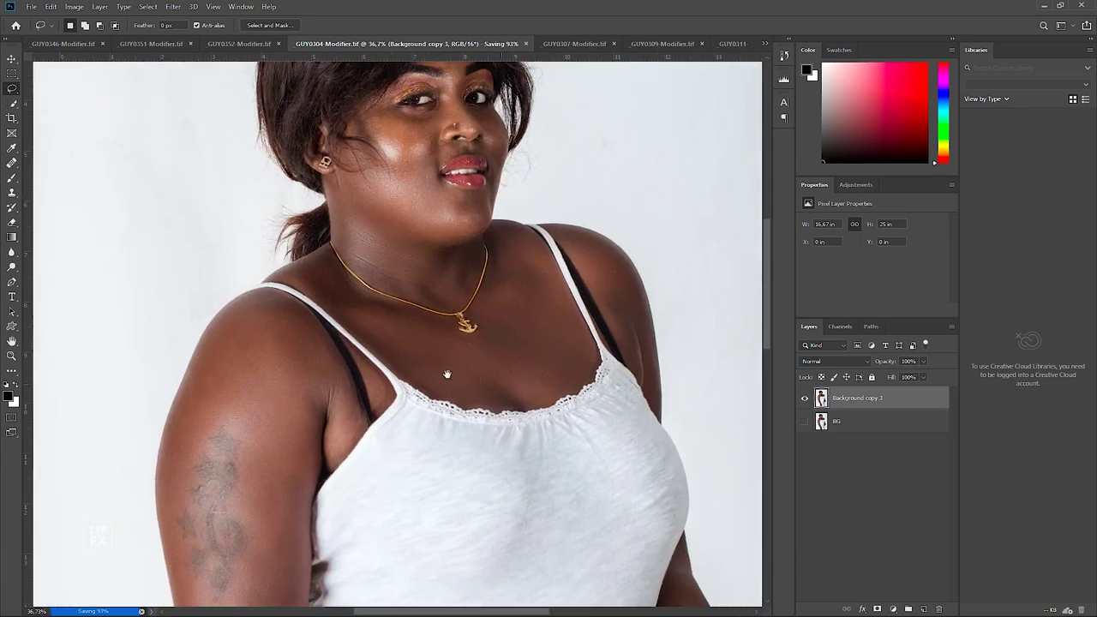
{"action": "left_click_drag", "start_coordinate": [446, 372], "coordinate": [328, 370]}
{"action": "scroll", "coordinate": [328, 370], "scroll_direction": "down", "scroll_amount": 7}
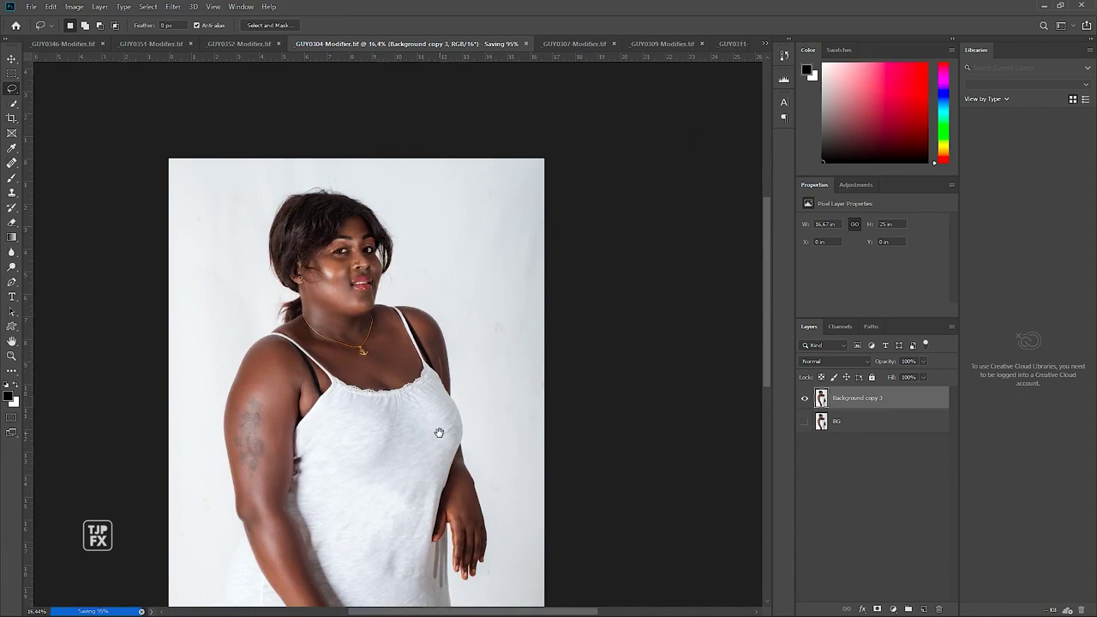
{"action": "left_click_drag", "start_coordinate": [430, 436], "coordinate": [368, 358]}
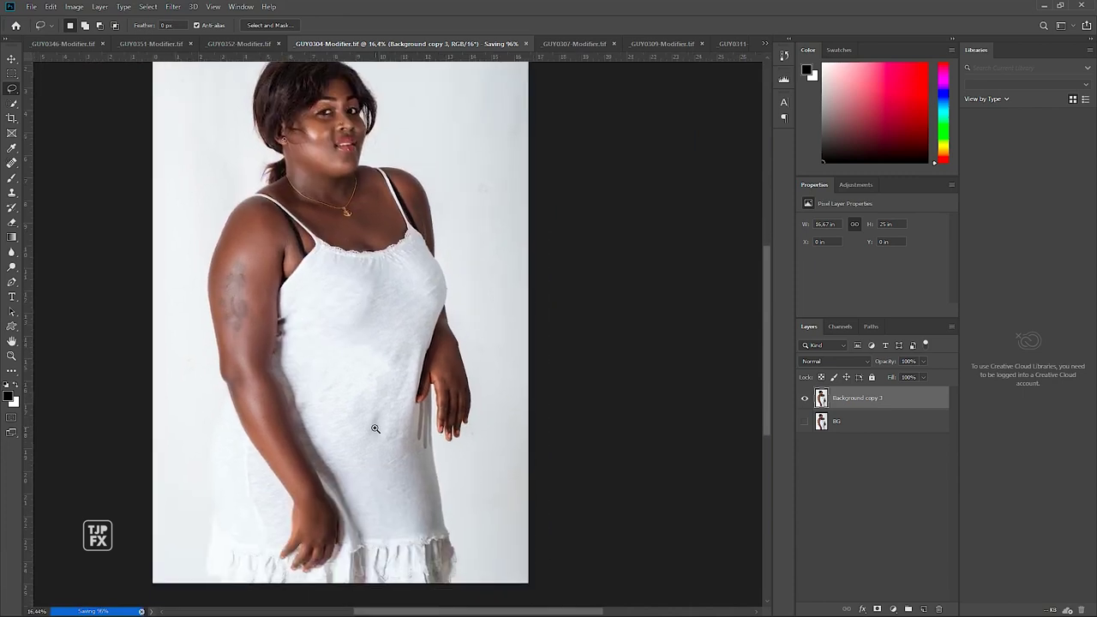
{"action": "left_click_drag", "start_coordinate": [382, 433], "coordinate": [430, 406]}
Select the Clone Stamp tool for copying fabric texture.
{"action": "key", "text": "s"}
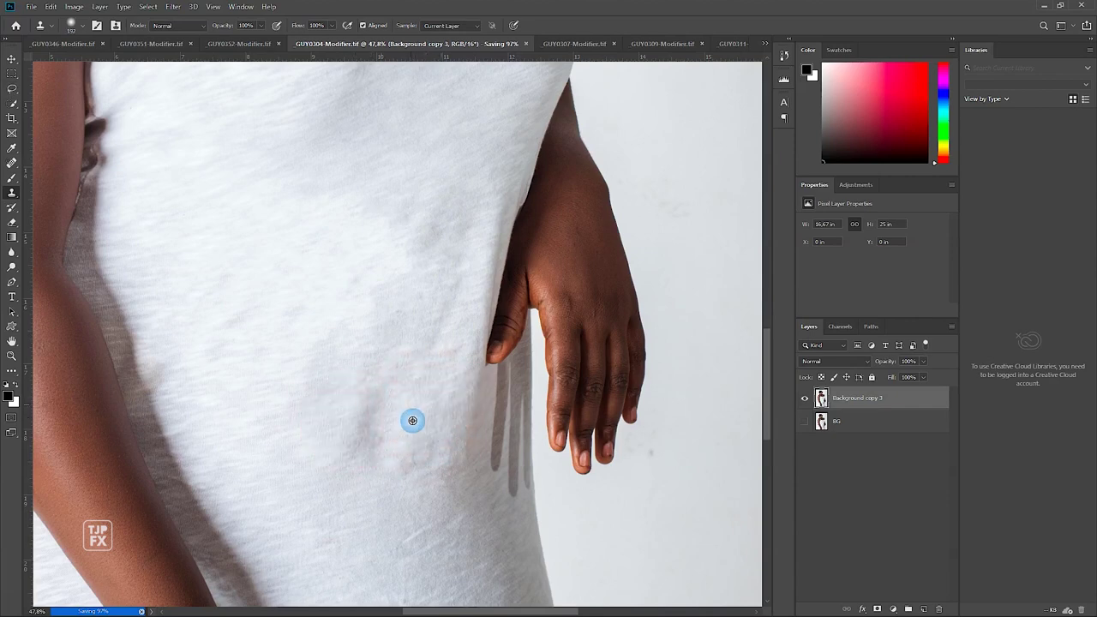
Clone clean shirt fabric over the grey shadow blotch.
{"action": "left_click", "coordinate": [444, 401], "text": "alt"}
{"action": "left_click_drag", "start_coordinate": [363, 454], "coordinate": [377, 438]}
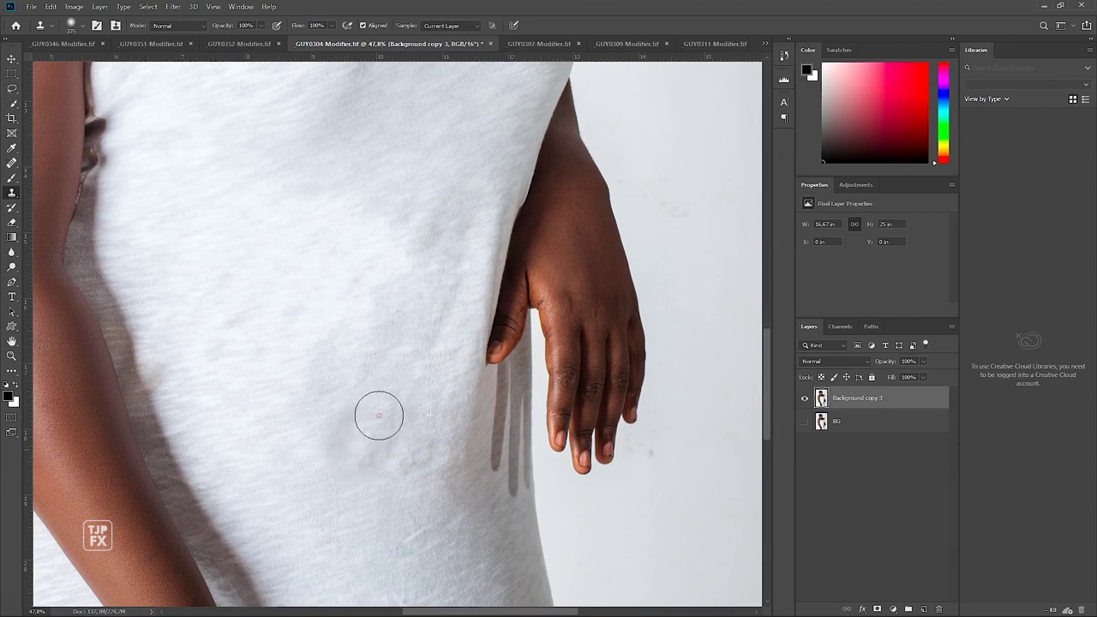
{"action": "left_click", "coordinate": [339, 439]}
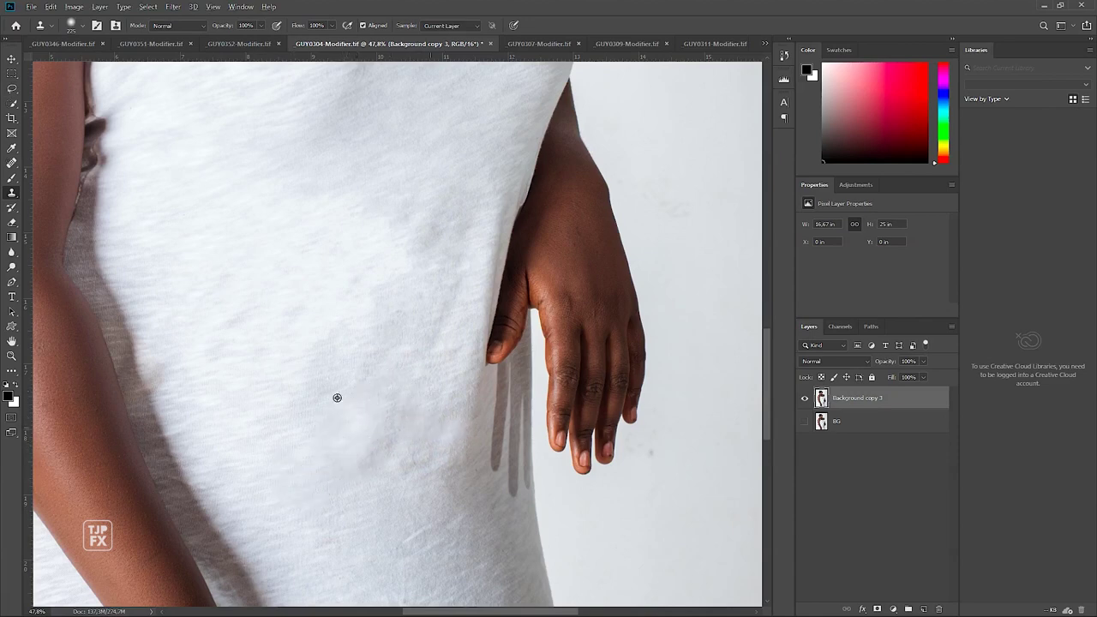
Spot-heal the remaining grey patches and shadow on the shirt beside the hand.
{"action": "key", "text": "j"}
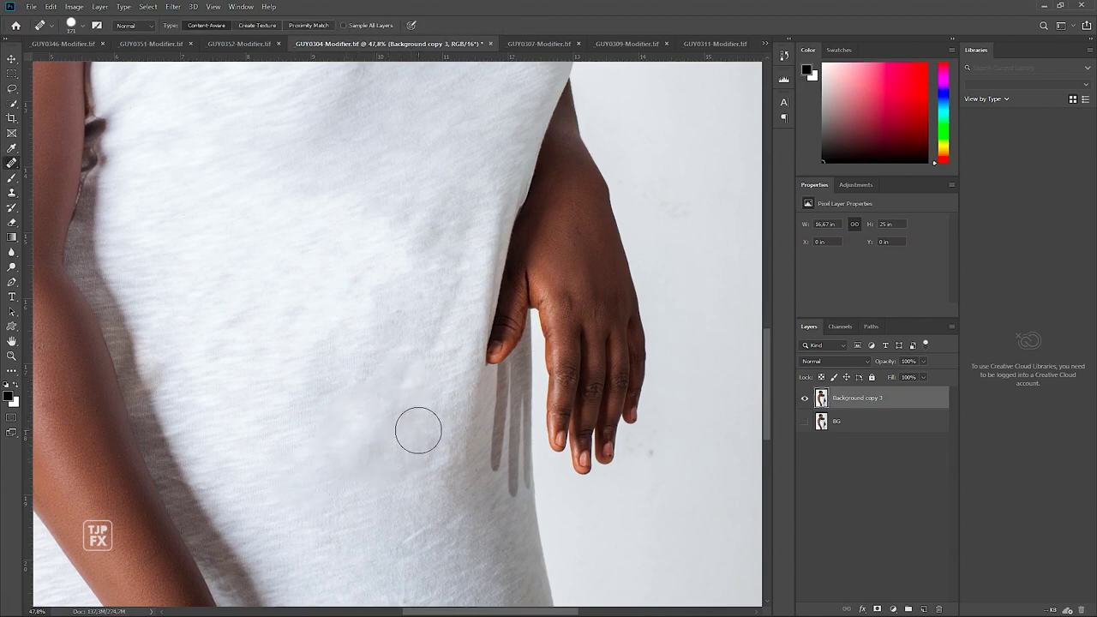
{"action": "left_click", "coordinate": [412, 438]}
{"action": "left_click_drag", "start_coordinate": [412, 439], "coordinate": [400, 409]}
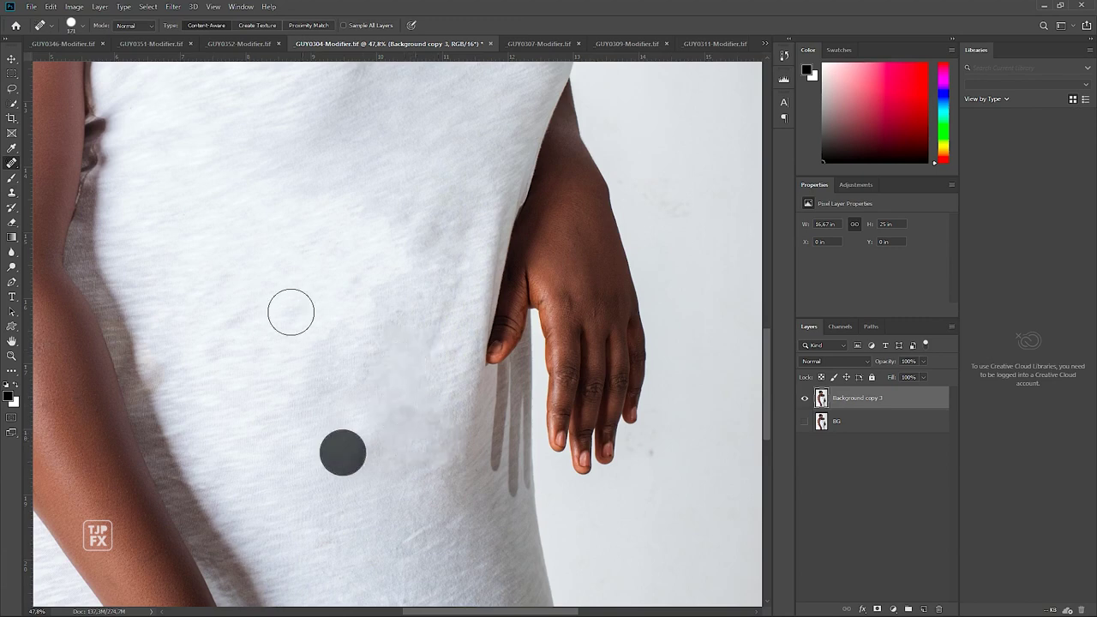
{"action": "mouse_move", "coordinate": [426, 234]}
{"action": "left_mouse_down"}
{"action": "mouse_move", "coordinate": [416, 207]}
{"action": "mouse_move", "coordinate": [448, 248]}
{"action": "left_mouse_up"}
{"action": "left_click_drag", "start_coordinate": [448, 289], "coordinate": [448, 310]}
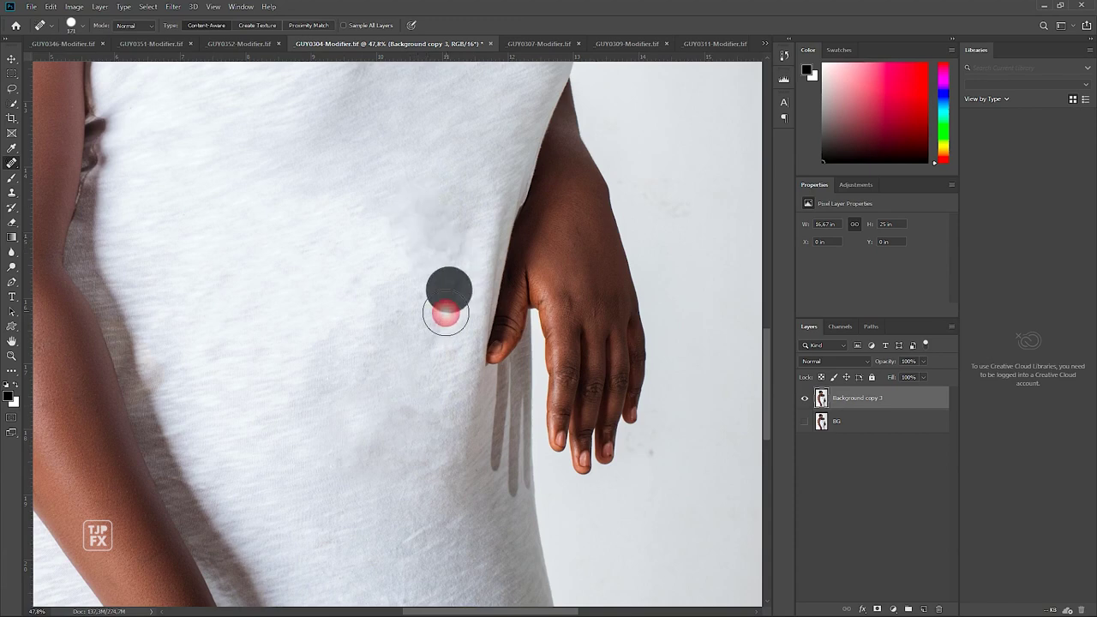
{"action": "scroll", "coordinate": [408, 416], "scroll_direction": "down", "scroll_amount": 5}
{"action": "left_click_drag", "start_coordinate": [383, 365], "coordinate": [359, 399]}
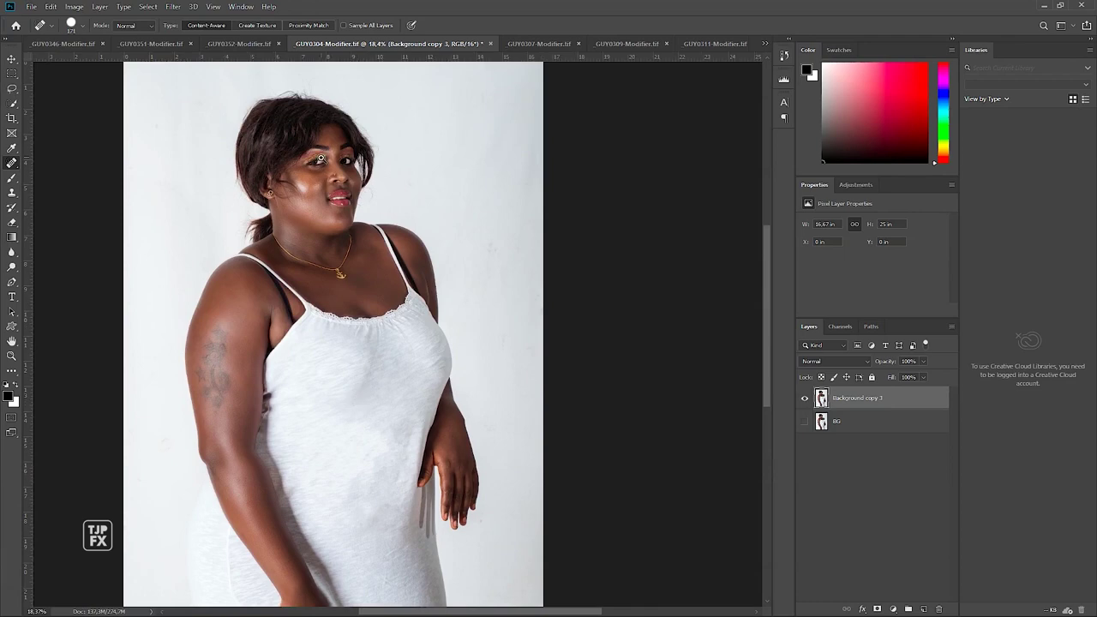
Save the retouched portrait again and select the Move tool.
{"action": "scroll", "coordinate": [321, 158], "scroll_direction": "up", "scroll_amount": 2}
{"action": "scroll", "coordinate": [321, 159], "scroll_direction": "up", "scroll_amount": 2}
{"action": "key", "text": "ctrl+s"}
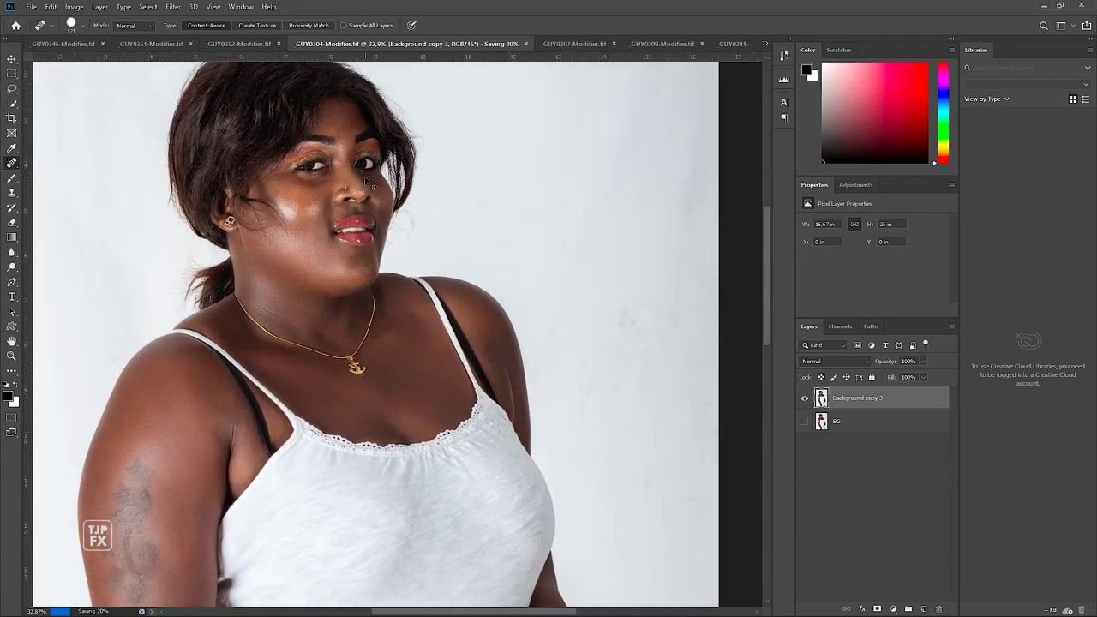
{"action": "key", "text": "v"}
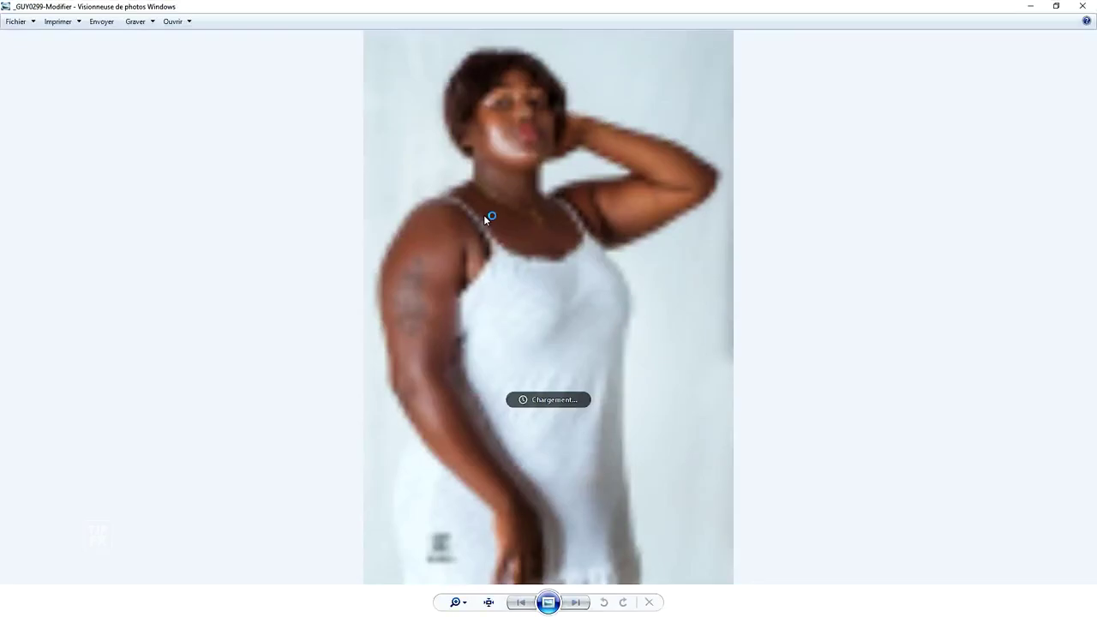
Close the _GUY0299-Modifier preview window to get back to Photoshop.
{"action": "left_click", "coordinate": [1081, 6]}
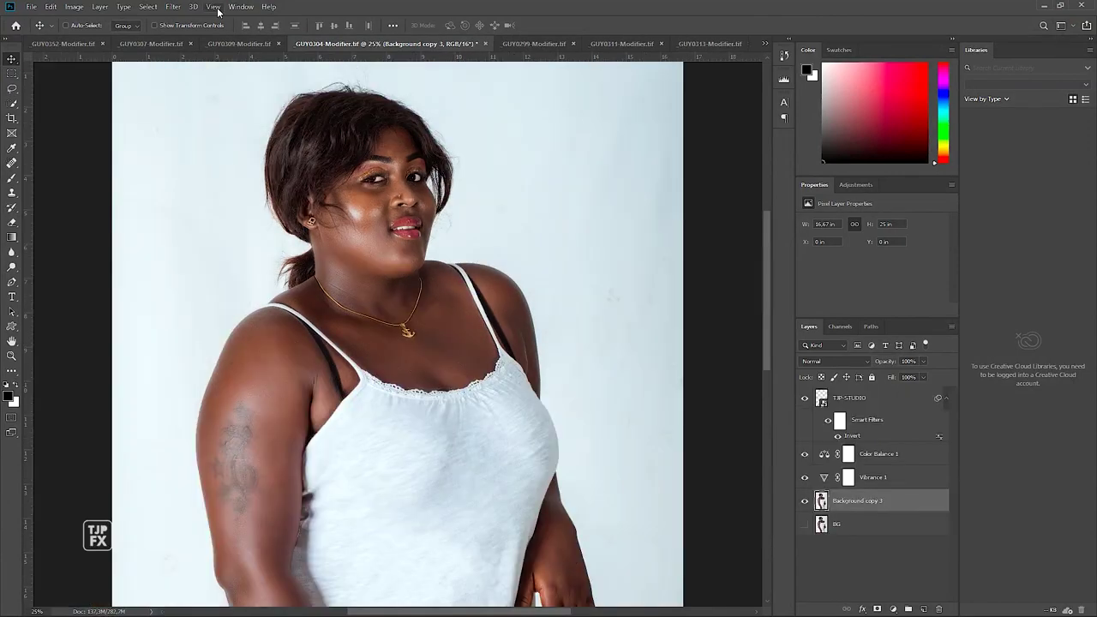
Show the Navigator panel, scroll through the image, then open Color Balance (Ctrl+B).
{"action": "left_click", "coordinate": [241, 7]}
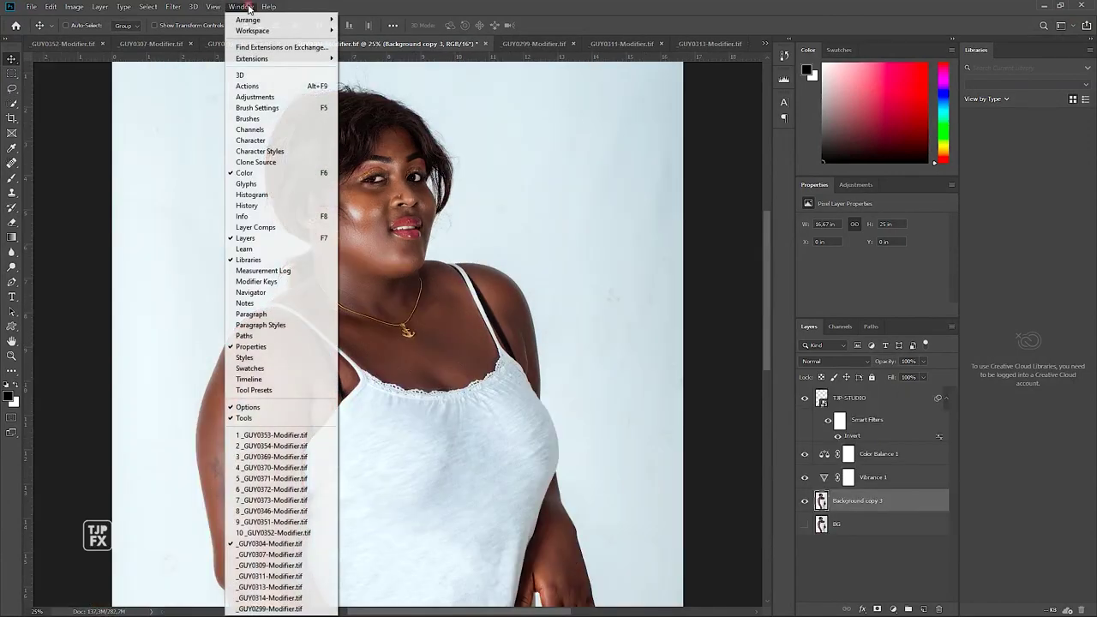
{"action": "left_click", "coordinate": [278, 294]}
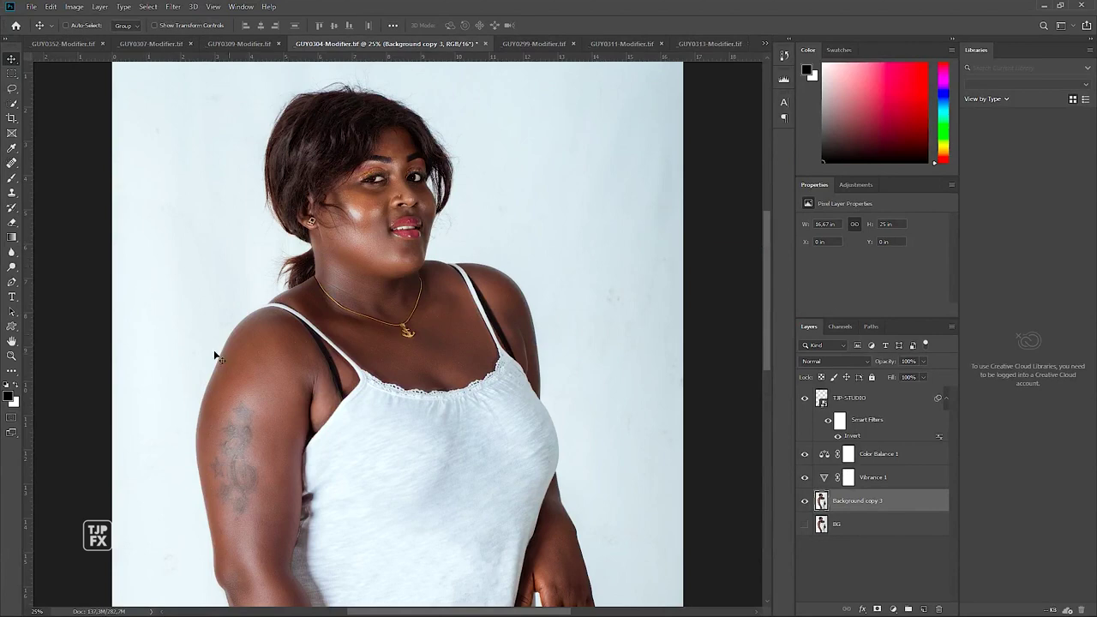
{"action": "scroll", "coordinate": [402, 330], "scroll_direction": "down", "scroll_amount": 1}
{"action": "scroll", "coordinate": [400, 335], "scroll_direction": "down", "scroll_amount": 1}
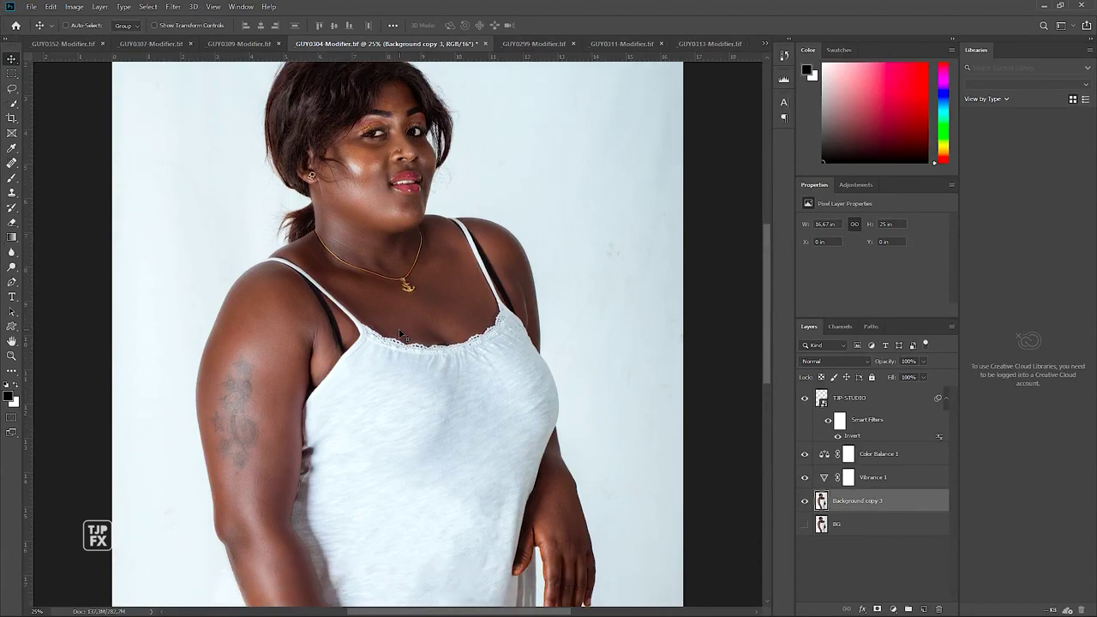
{"action": "scroll", "coordinate": [448, 343], "scroll_direction": "up", "scroll_amount": 1}
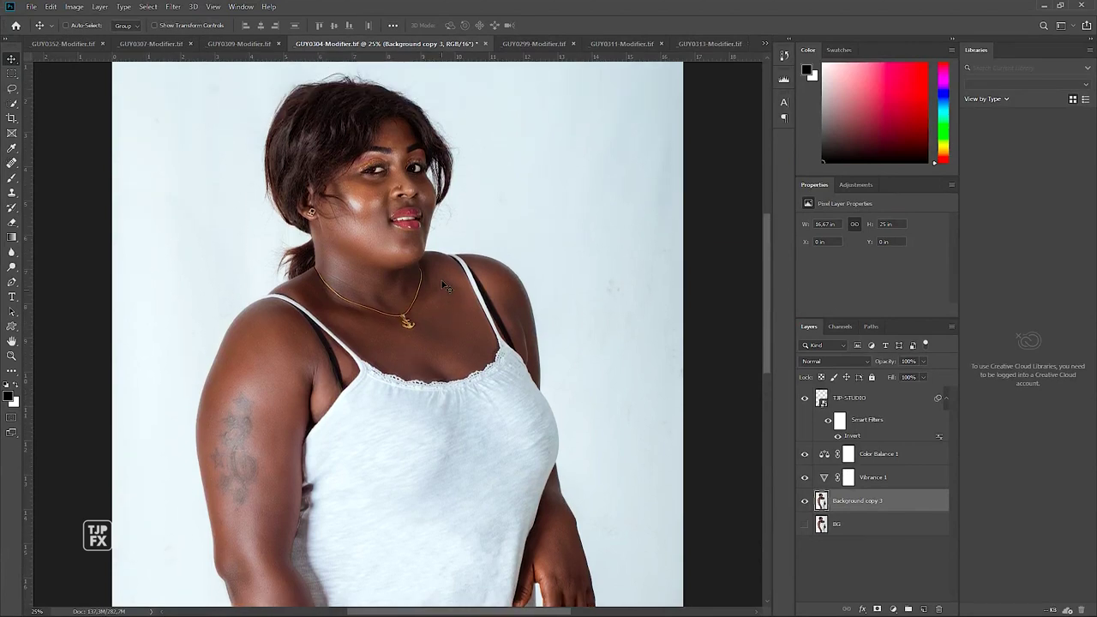
{"action": "scroll", "coordinate": [445, 287], "scroll_direction": "up", "scroll_amount": 1}
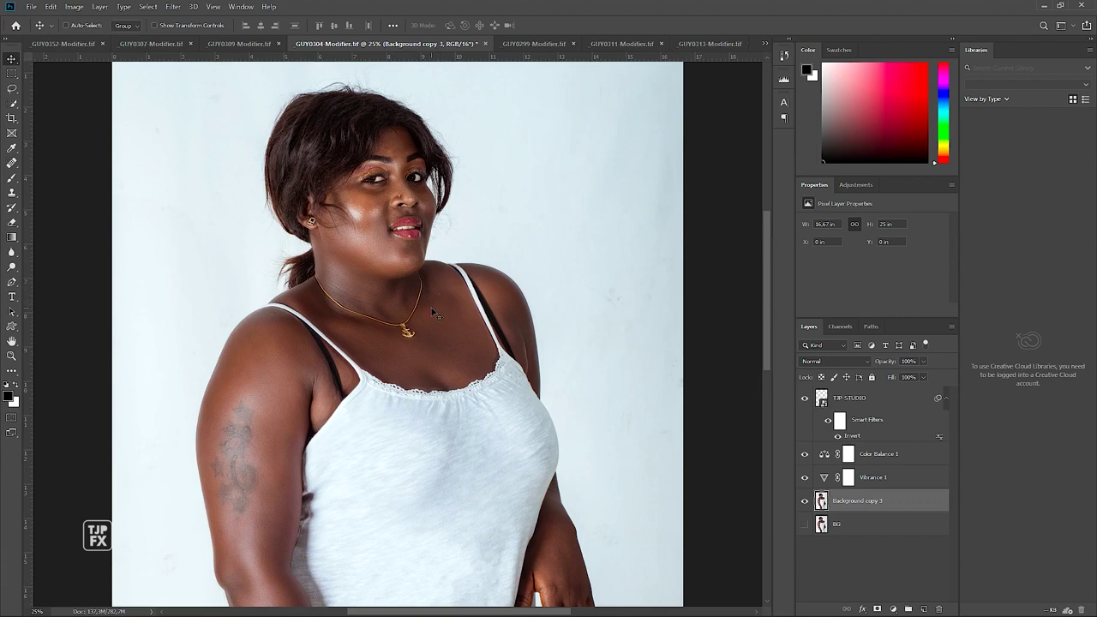
{"action": "key", "text": "ctrl+b"}
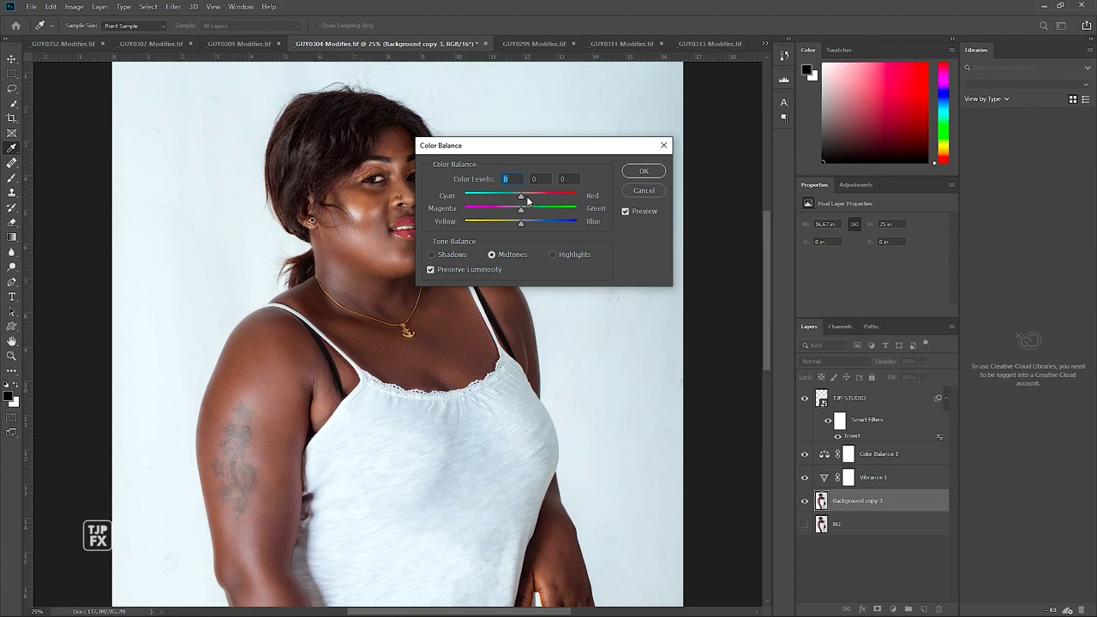
Set Color Balance midtones to +7/0/+3 and shadows to +1/0/+2.
{"action": "left_click_drag", "start_coordinate": [522, 199], "coordinate": [513, 225]}
{"action": "left_click_drag", "start_coordinate": [520, 220], "coordinate": [524, 221]}
{"action": "left_click", "coordinate": [524, 222]}
{"action": "left_click", "coordinate": [455, 254]}
{"action": "left_click", "coordinate": [521, 222]}
{"action": "left_click_drag", "start_coordinate": [521, 197], "coordinate": [519, 197]}
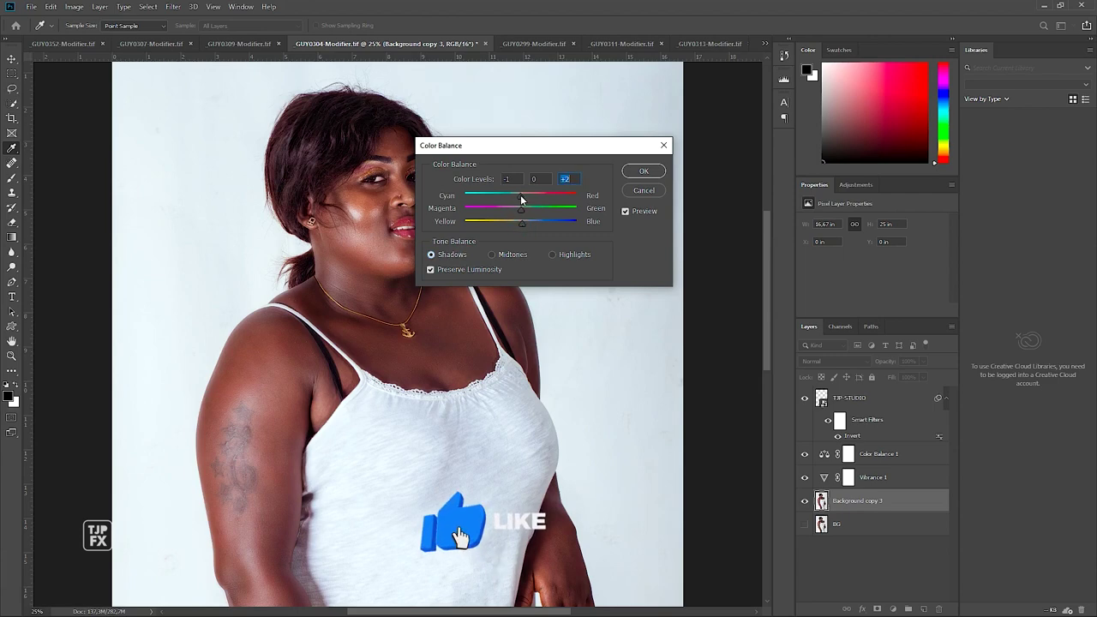
{"action": "left_click_drag", "start_coordinate": [520, 196], "coordinate": [523, 196]}
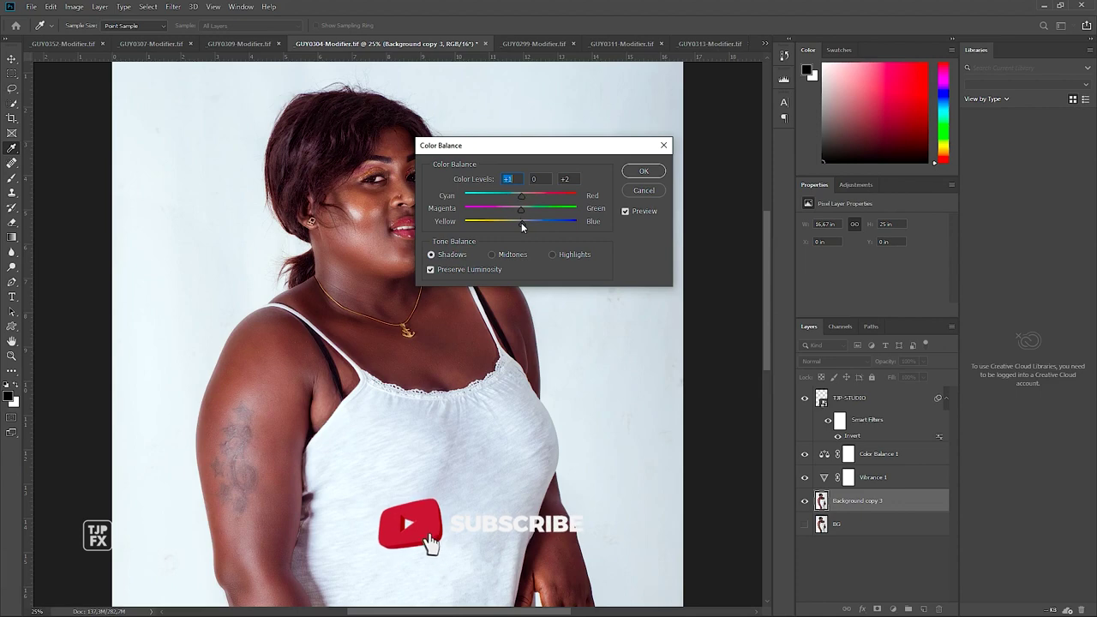
Set highlights to -4/0/+1 and apply the colour balance.
{"action": "left_click", "coordinate": [553, 254]}
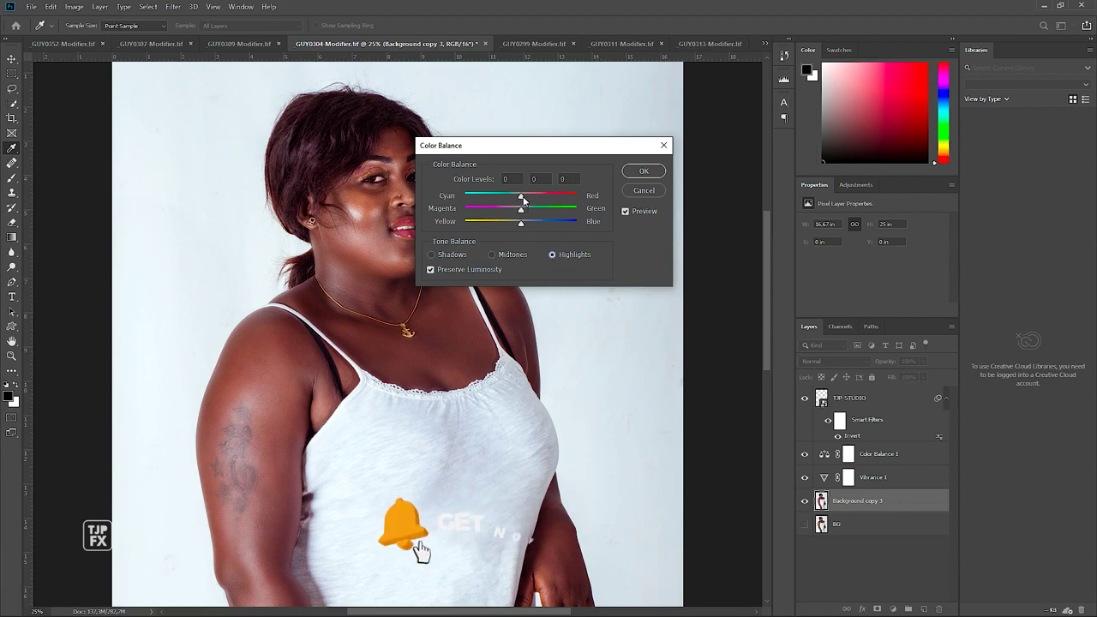
{"action": "left_click_drag", "start_coordinate": [523, 200], "coordinate": [521, 225]}
{"action": "key", "text": "ctrl+plus"}
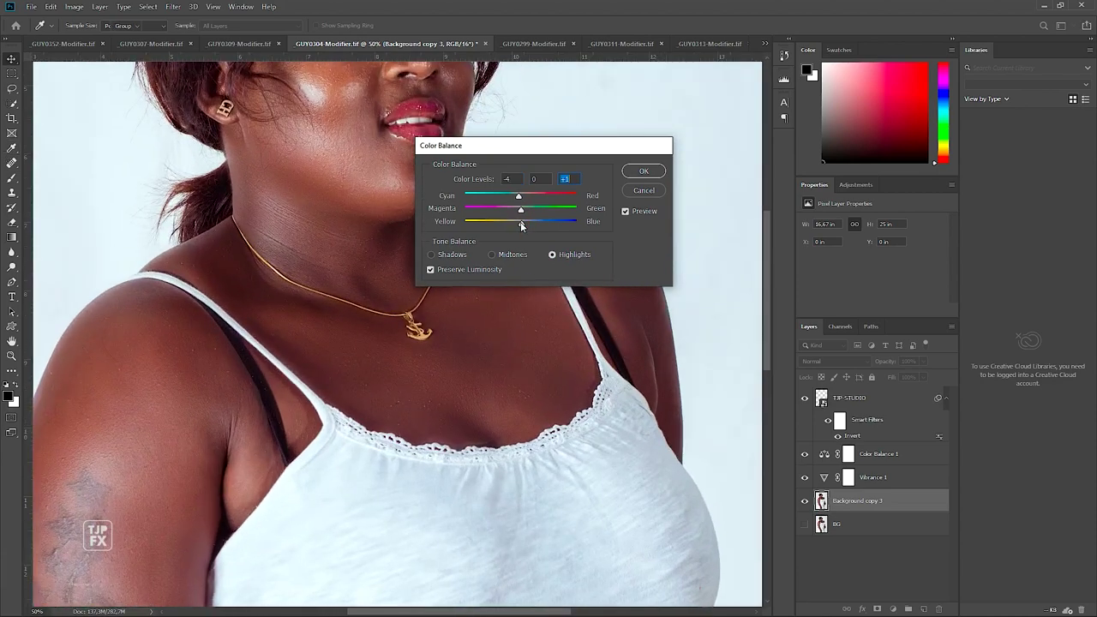
{"action": "key", "text": "Return"}
{"action": "left_click_drag", "start_coordinate": [417, 232], "coordinate": [366, 414]}
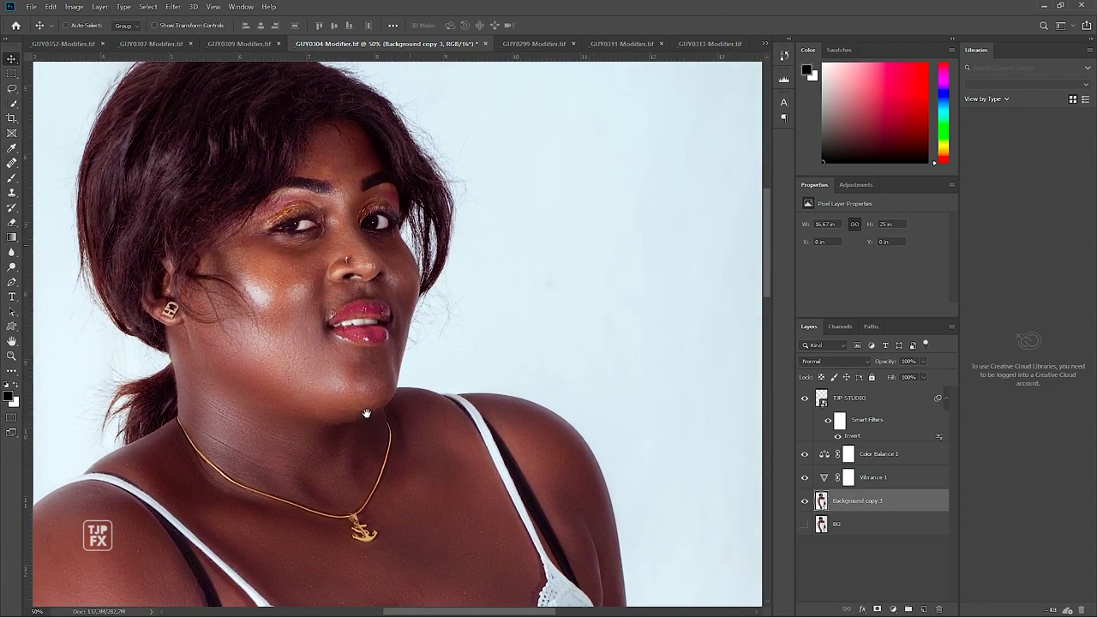
Hide the TJP-STUDIO watermark layer.
{"action": "scroll", "coordinate": [270, 259], "scroll_direction": "up", "scroll_amount": 2}
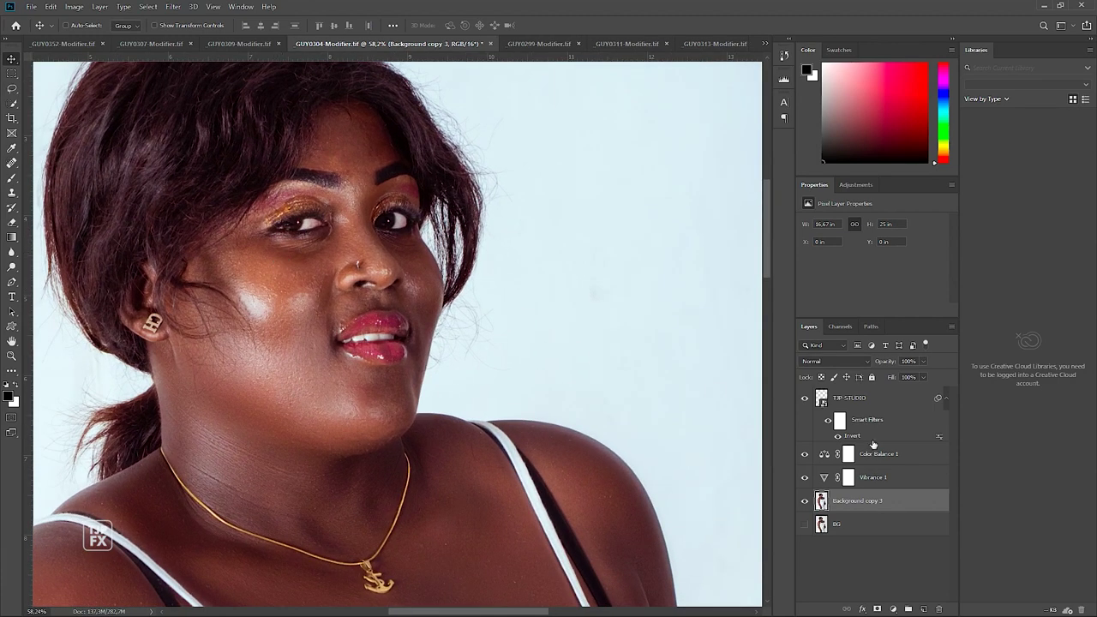
{"action": "left_click", "coordinate": [878, 401]}
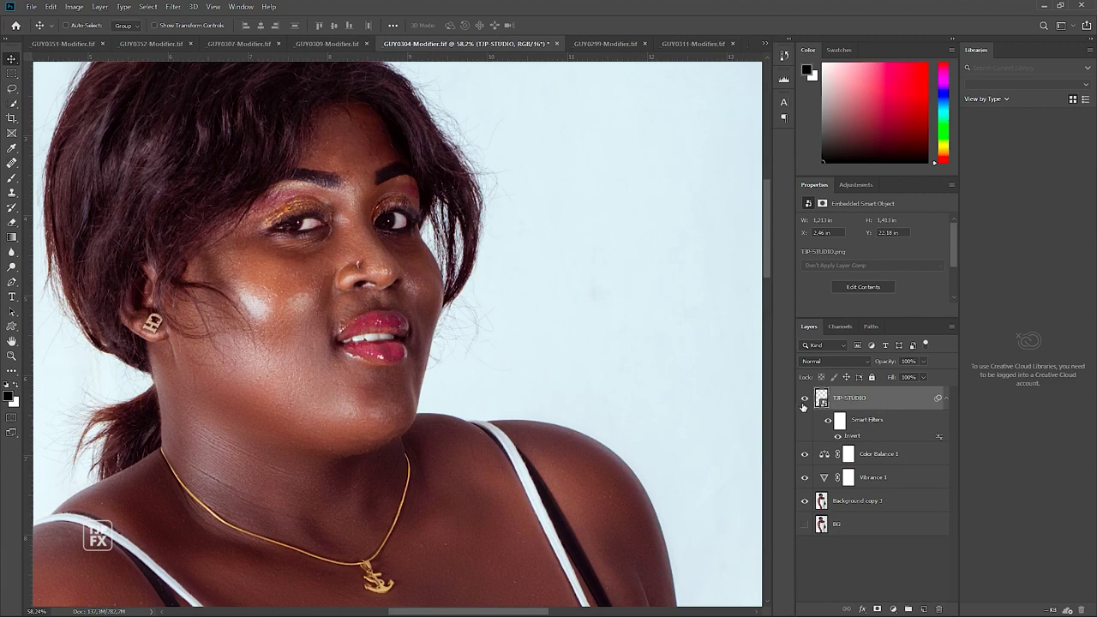
{"action": "left_click", "coordinate": [804, 399]}
Stamp all visible layers into a new Layer 1 above Color Balance 1.
{"action": "left_click", "coordinate": [879, 454]}
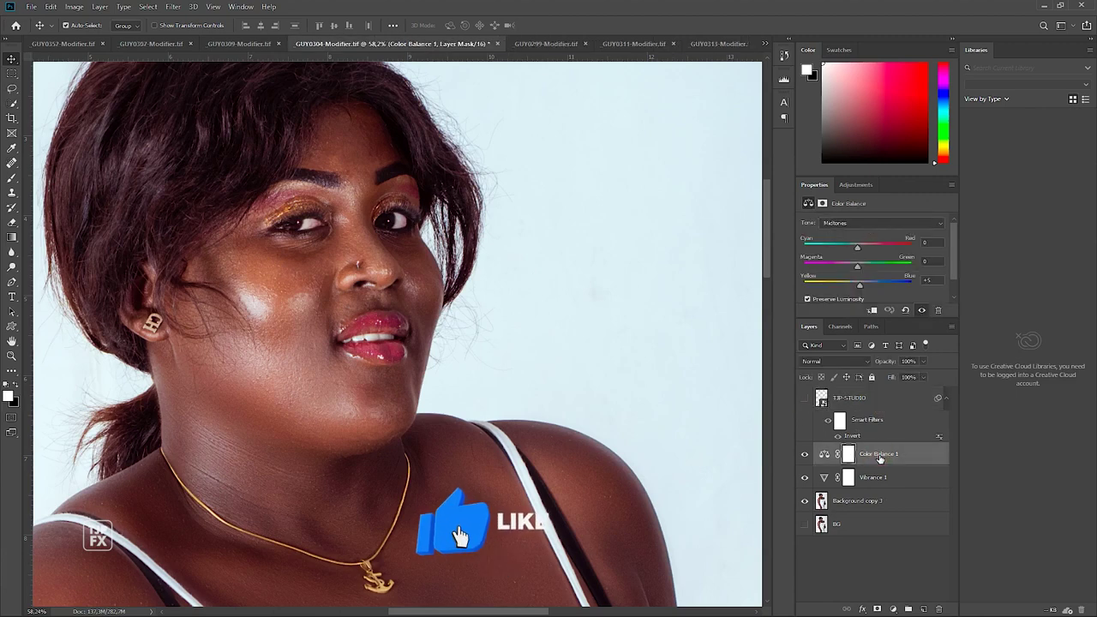
{"action": "key", "text": "ctrl+shift+alt+e"}
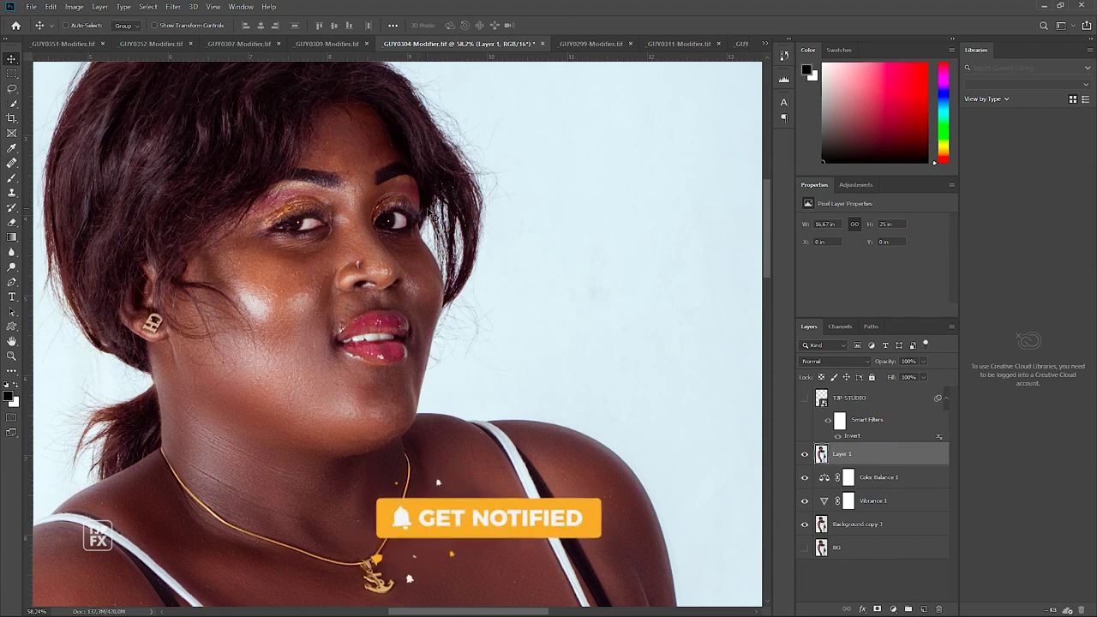
{"action": "left_click", "coordinate": [174, 7]}
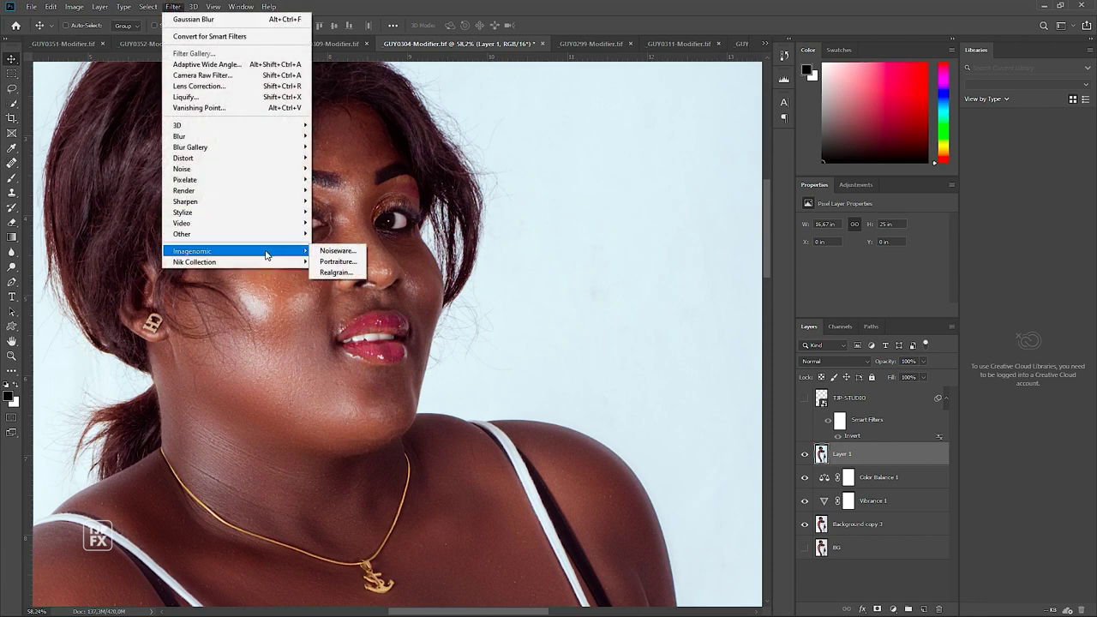
Apply Sharpener Pro 3 Output Sharpener after checking the 100% preview on dress, necklace and face.
{"action": "mouse_move", "coordinate": [194, 261]}
{"action": "left_click", "coordinate": [412, 317]}
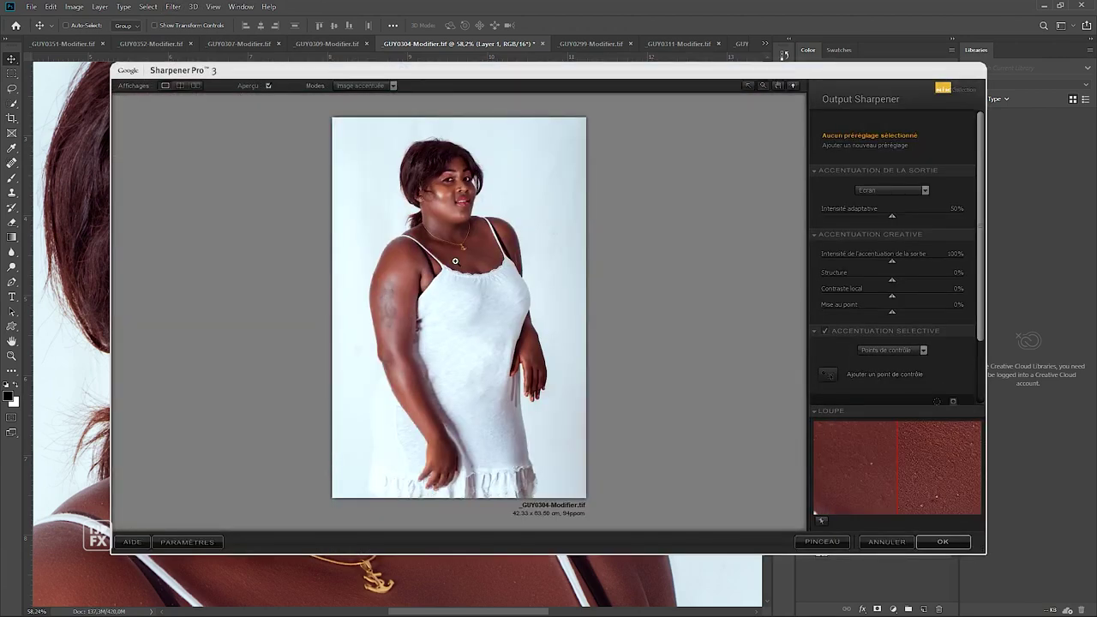
{"action": "left_click", "coordinate": [457, 267]}
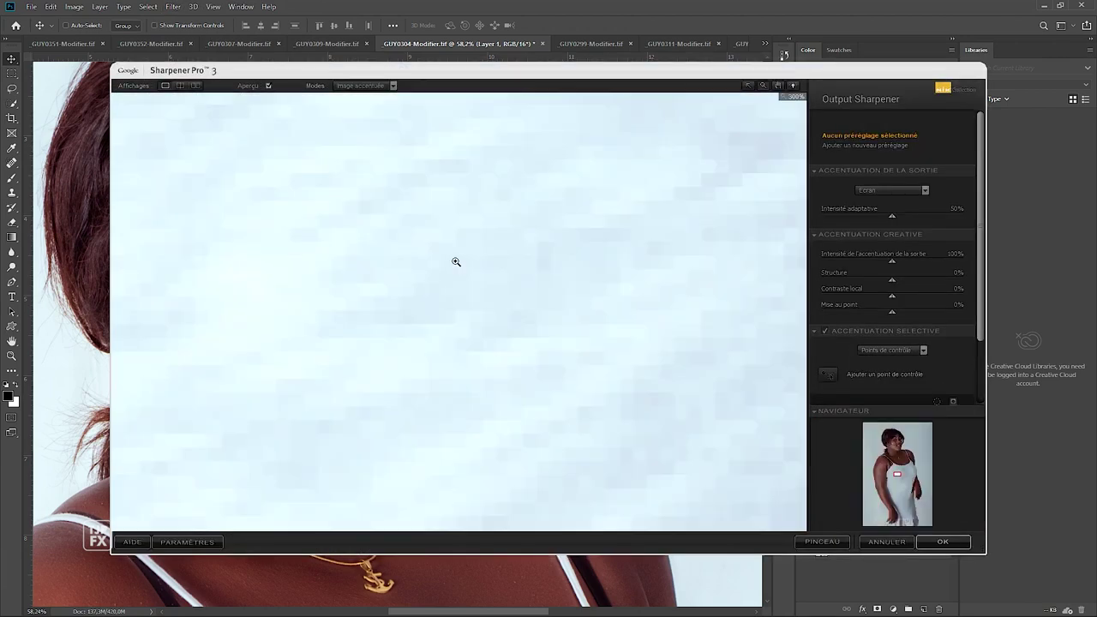
{"action": "left_click", "coordinate": [442, 220]}
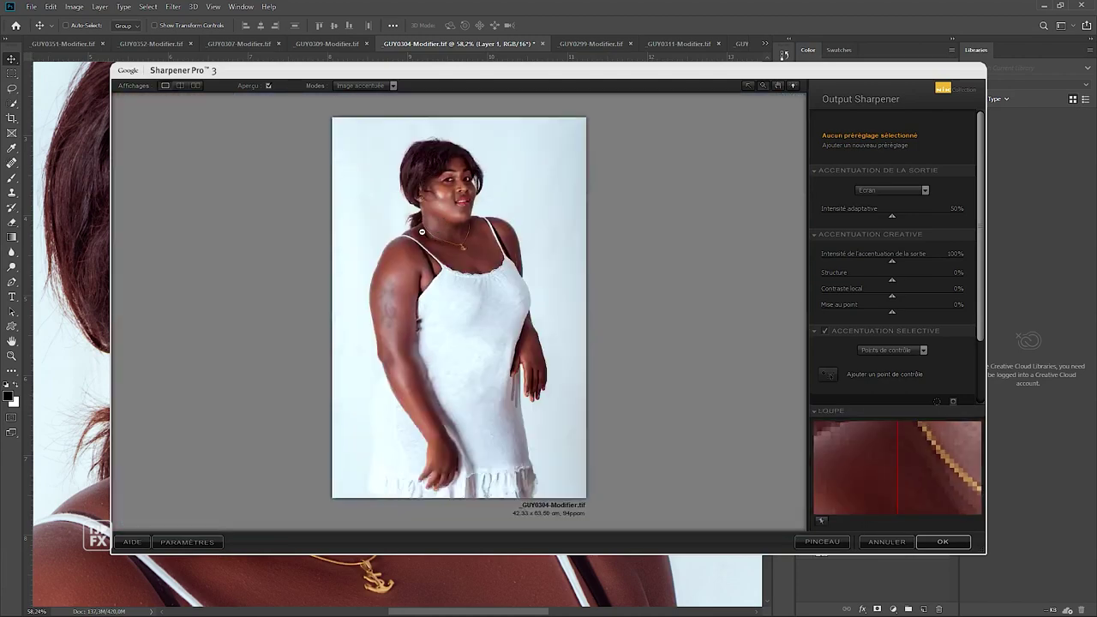
{"action": "left_click", "coordinate": [439, 198]}
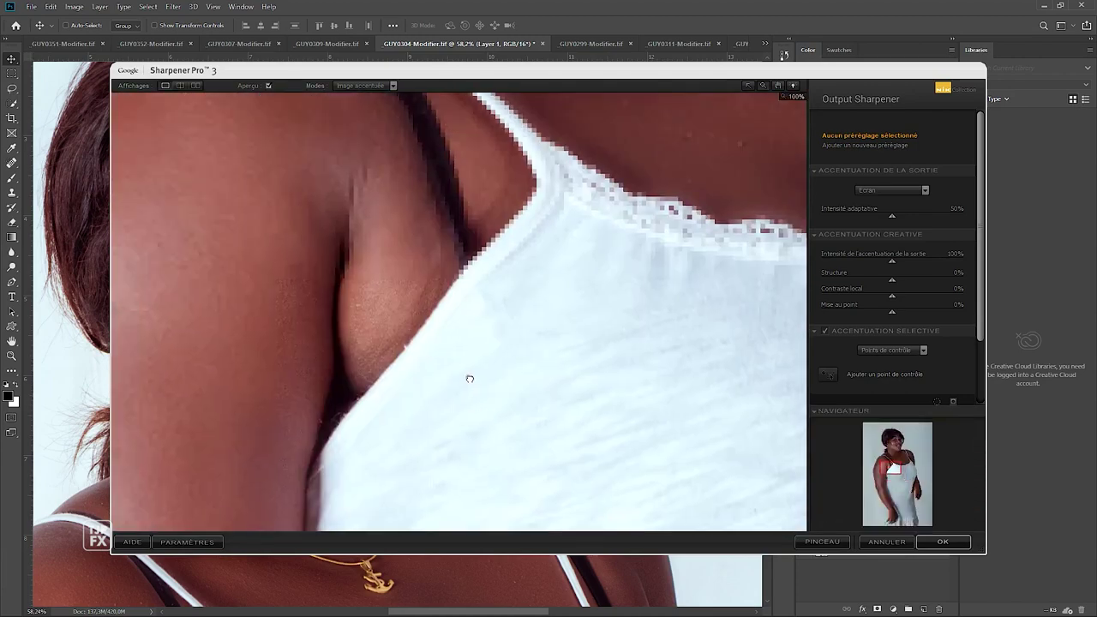
{"action": "mouse_move", "coordinate": [441, 191]}
{"action": "left_mouse_down"}
{"action": "mouse_move", "coordinate": [409, 372]}
{"action": "mouse_move", "coordinate": [431, 340]}
{"action": "left_mouse_up"}
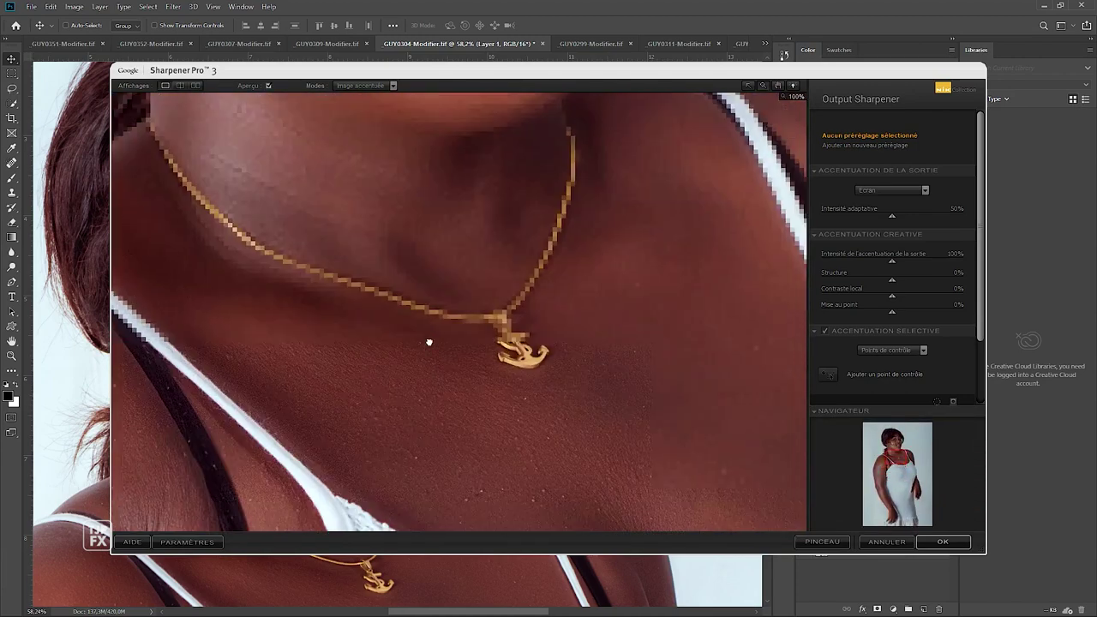
{"action": "left_click_drag", "start_coordinate": [436, 188], "coordinate": [626, 506]}
{"action": "mouse_move", "coordinate": [428, 192]}
{"action": "left_mouse_down"}
{"action": "mouse_move", "coordinate": [448, 314]}
{"action": "mouse_move", "coordinate": [427, 327]}
{"action": "left_mouse_up"}
{"action": "key", "text": "Return"}
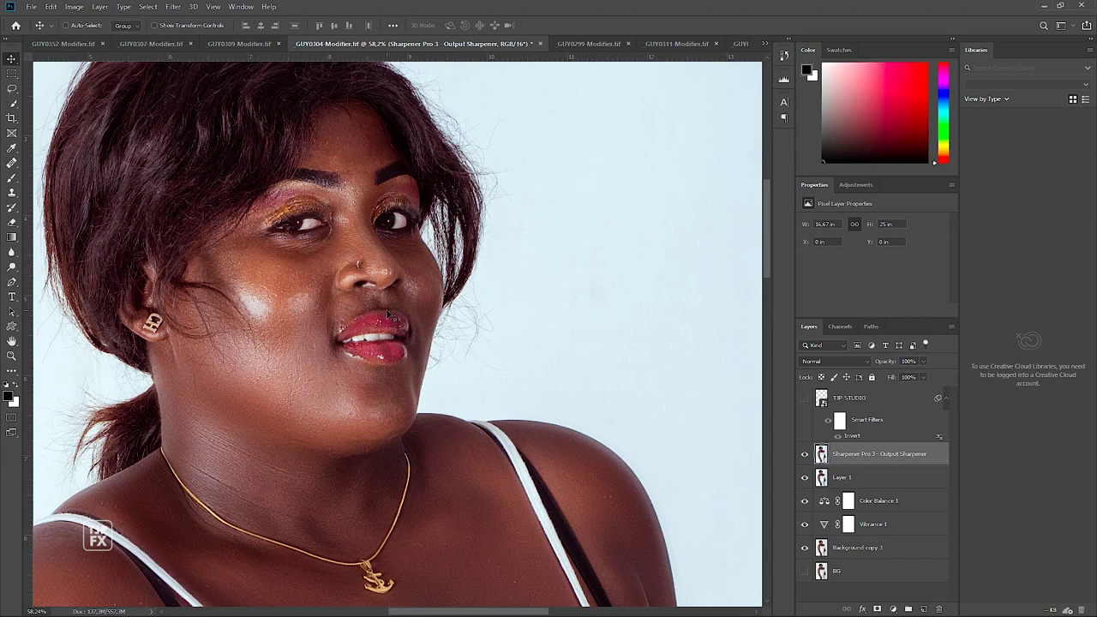
Add a hide-all mask to the Sharpener Pro layer and set a white 50% brush of about 397 px.
{"action": "key", "text": "ctrl+1"}
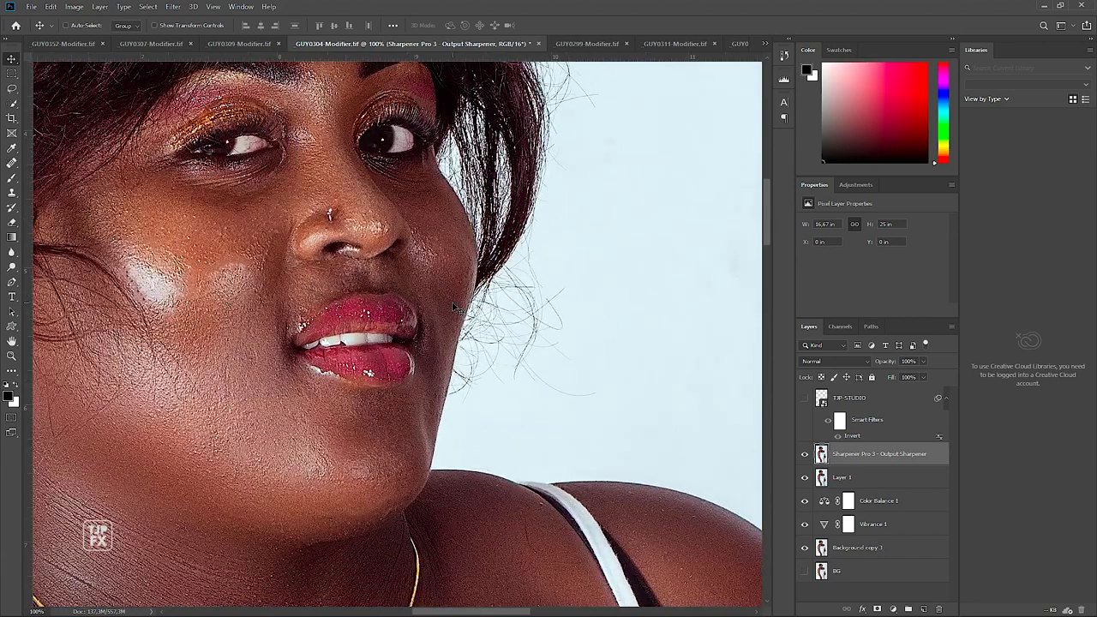
{"action": "left_click_drag", "start_coordinate": [452, 354], "coordinate": [505, 315]}
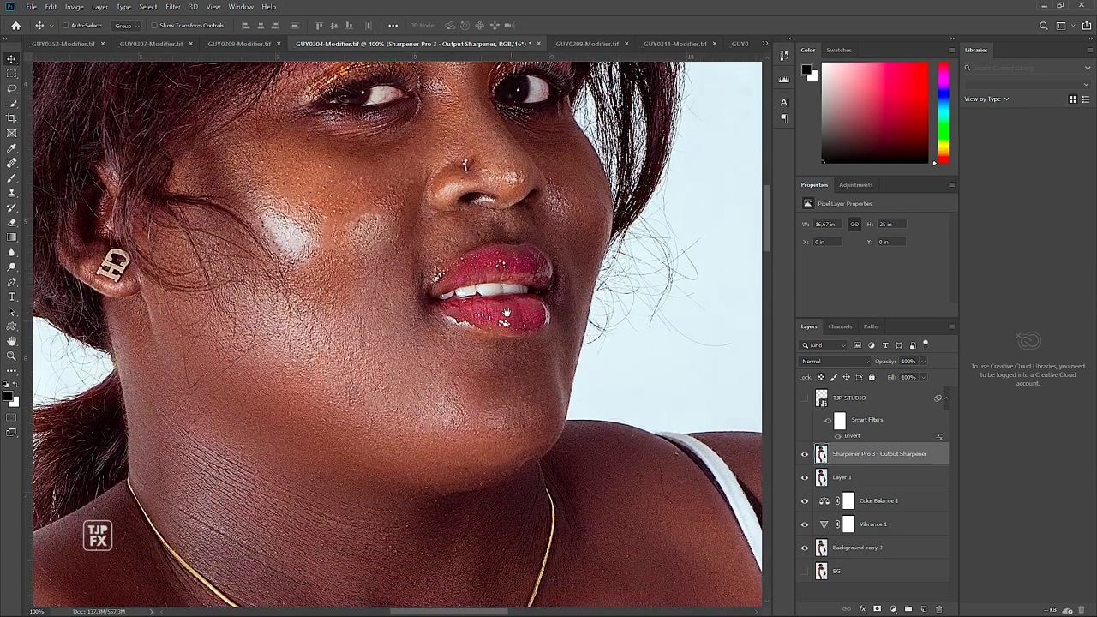
{"action": "left_click", "coordinate": [877, 608], "text": "alt"}
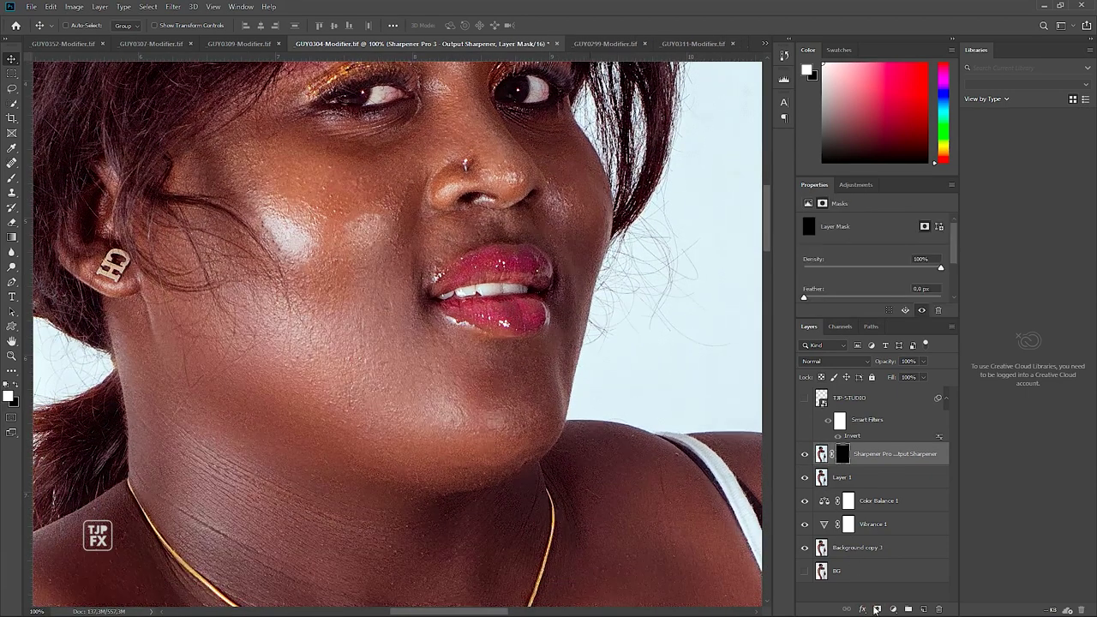
{"action": "key", "text": "b"}
{"action": "key", "text": "x"}
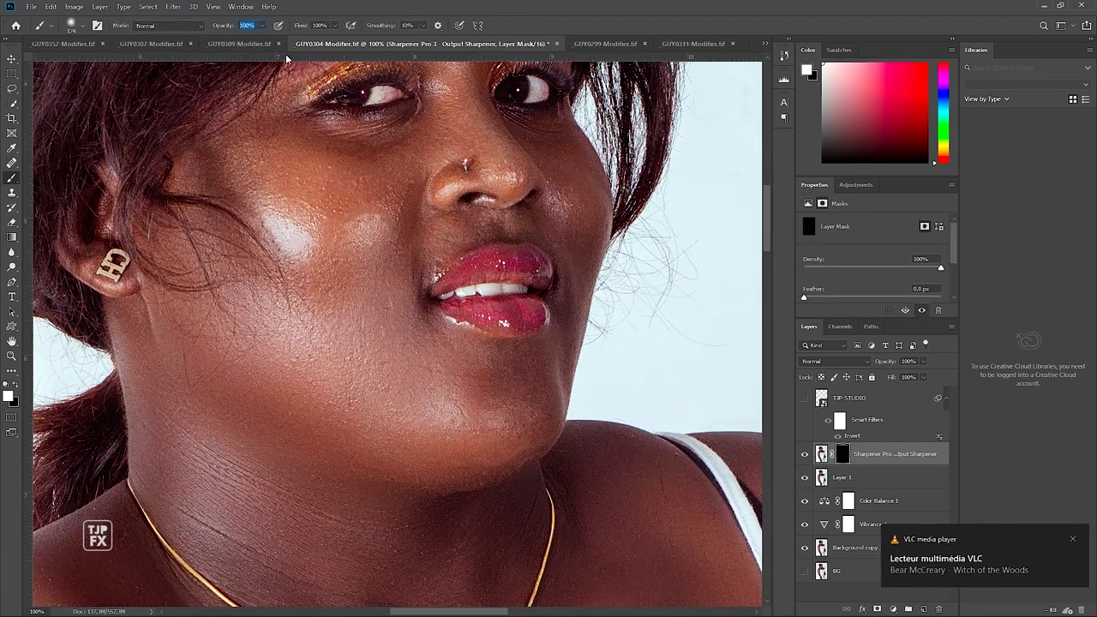
{"action": "type", "text": "50"}
{"action": "scroll", "coordinate": [386, 226], "scroll_direction": "down", "scroll_amount": 3}
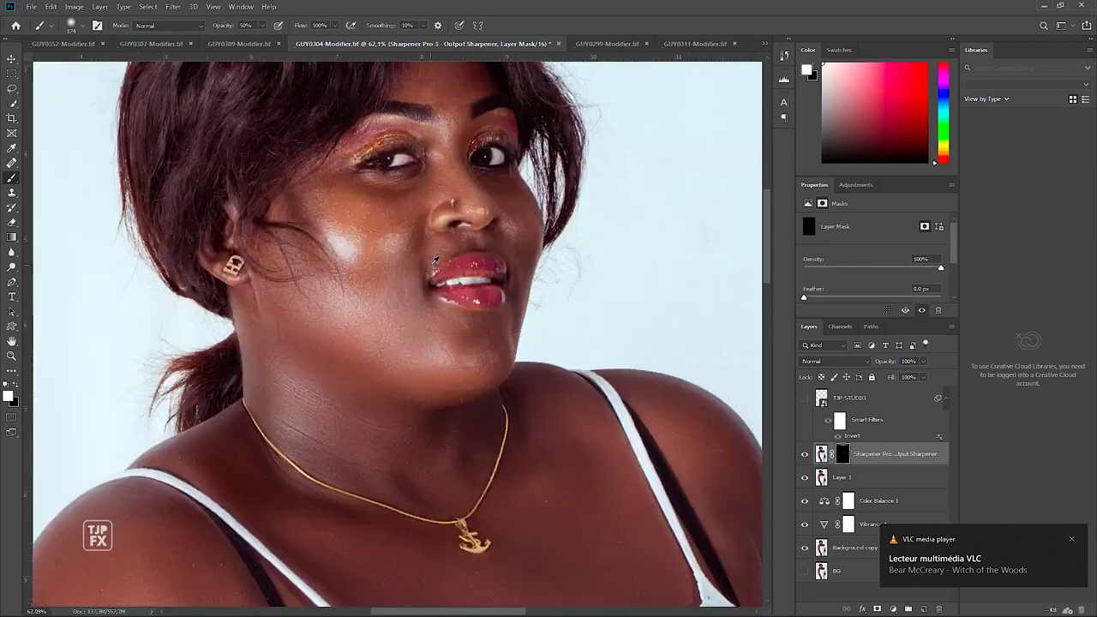
{"action": "scroll", "coordinate": [386, 225], "scroll_direction": "down", "scroll_amount": 2}
{"action": "left_click_drag", "start_coordinate": [330, 205], "coordinate": [392, 248]}
{"action": "scroll", "coordinate": [392, 248], "scroll_direction": "up", "scroll_amount": 3}
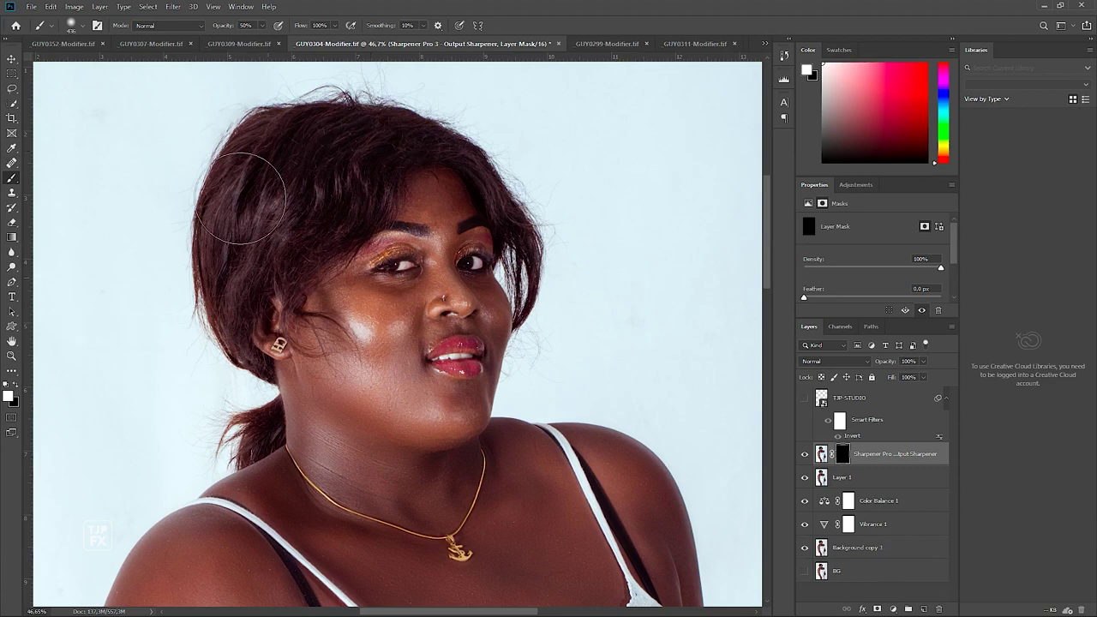
Paint the sharpening back over the hair and body, then shrink the brush to about 146 px.
{"action": "mouse_move", "coordinate": [345, 120]}
{"action": "left_mouse_down"}
{"action": "mouse_move", "coordinate": [498, 185]}
{"action": "mouse_move", "coordinate": [475, 14]}
{"action": "left_mouse_up"}
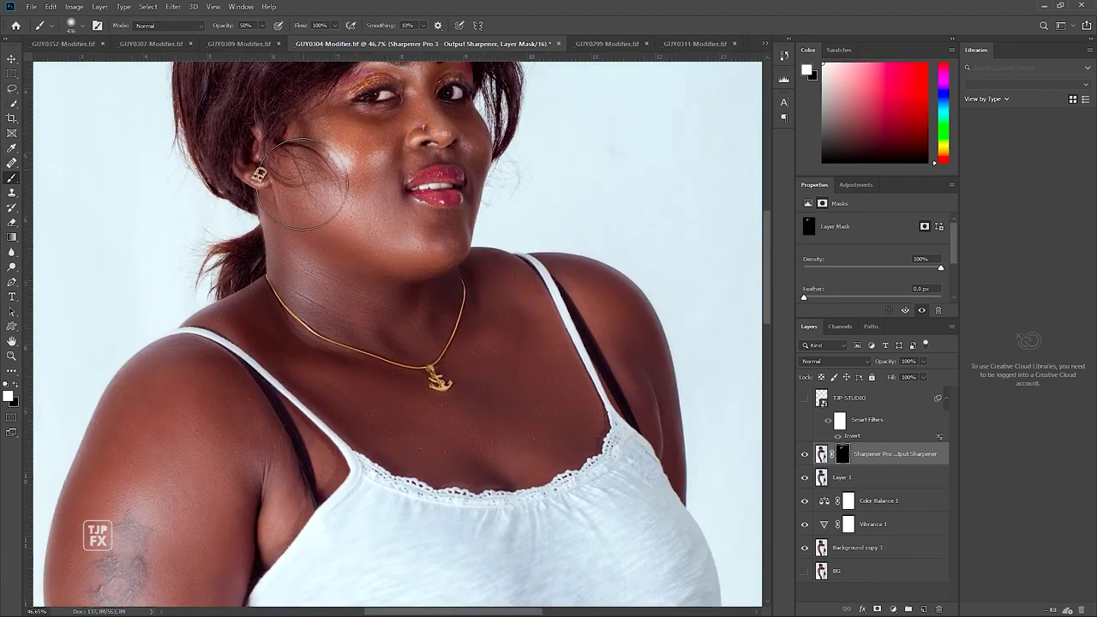
{"action": "left_click_drag", "start_coordinate": [423, 366], "coordinate": [449, 192]}
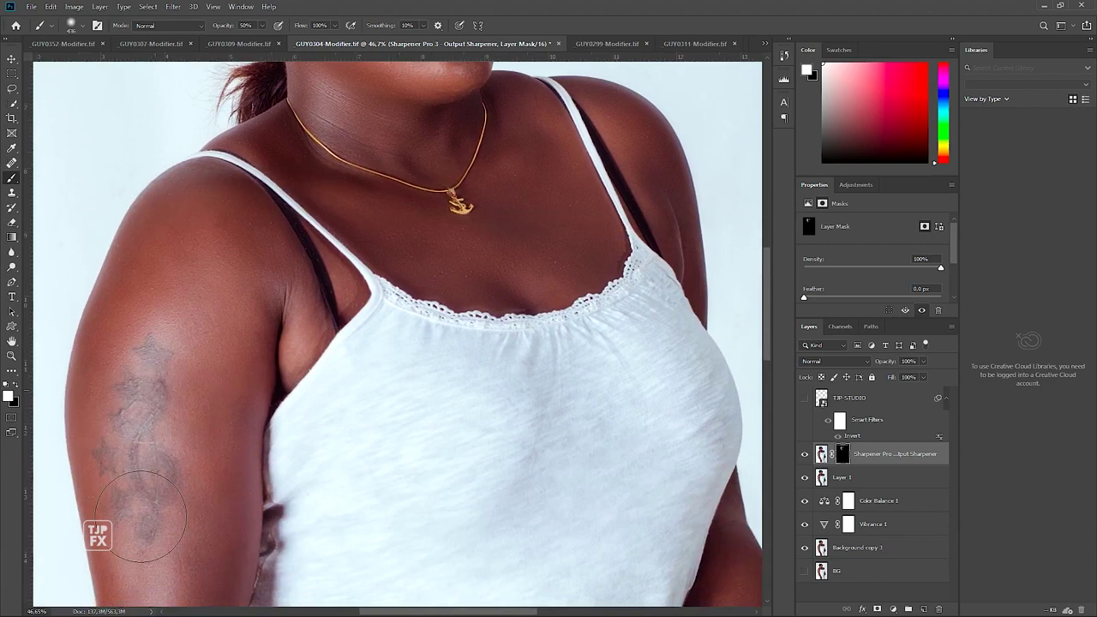
{"action": "left_click_drag", "start_coordinate": [352, 480], "coordinate": [257, 172]}
{"action": "scroll", "coordinate": [423, 200], "scroll_direction": "down", "scroll_amount": 1}
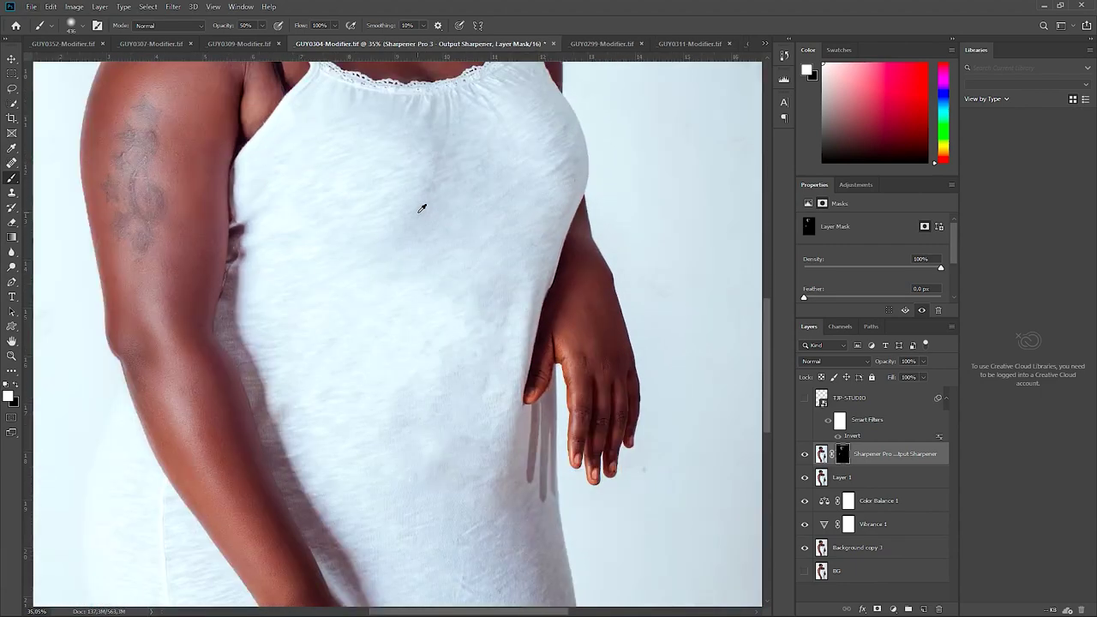
{"action": "scroll", "coordinate": [412, 210], "scroll_direction": "down", "scroll_amount": 1}
{"action": "scroll", "coordinate": [402, 219], "scroll_direction": "down", "scroll_amount": 1}
{"action": "scroll", "coordinate": [402, 218], "scroll_direction": "down", "scroll_amount": 1}
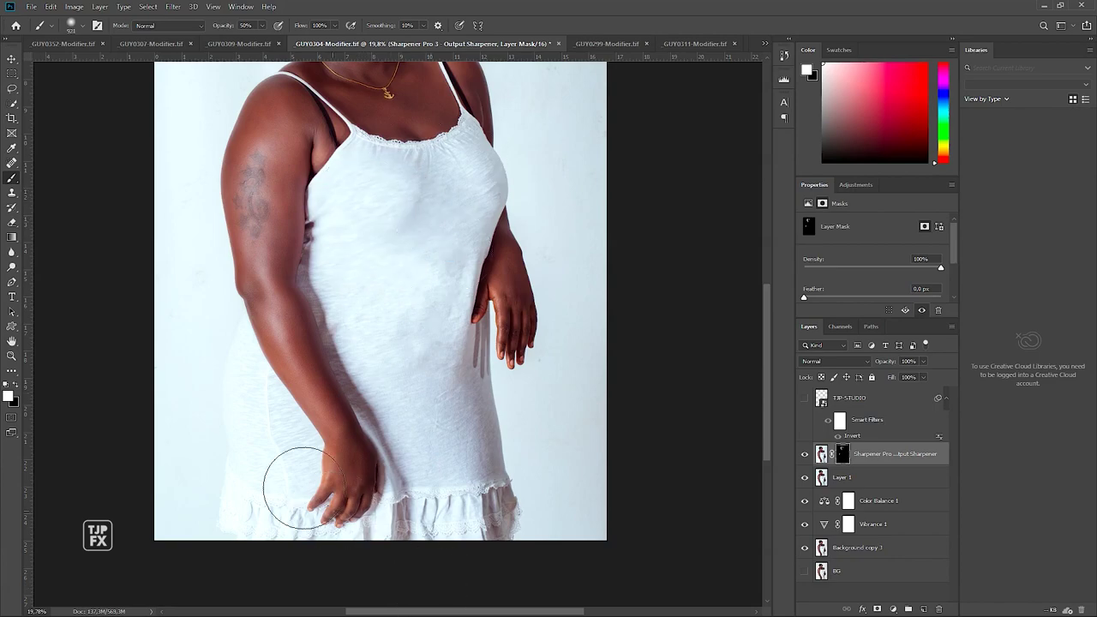
{"action": "left_click_drag", "start_coordinate": [442, 291], "coordinate": [404, 514]}
{"action": "scroll", "coordinate": [351, 244], "scroll_direction": "up", "scroll_amount": 8}
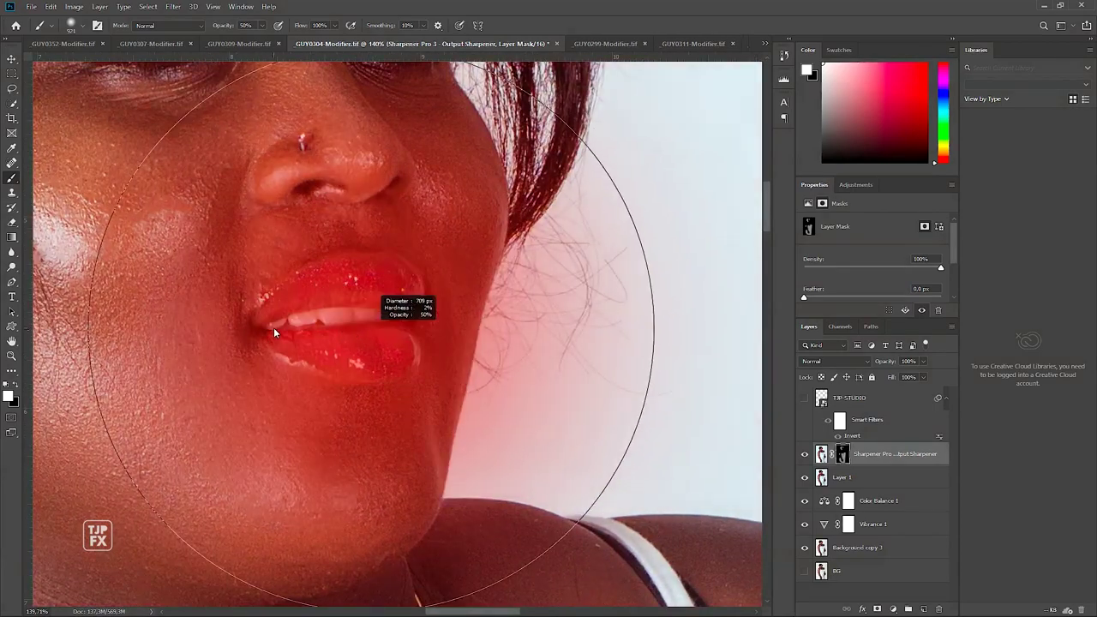
{"action": "left_click_drag", "start_coordinate": [274, 332], "coordinate": [67, 341]}
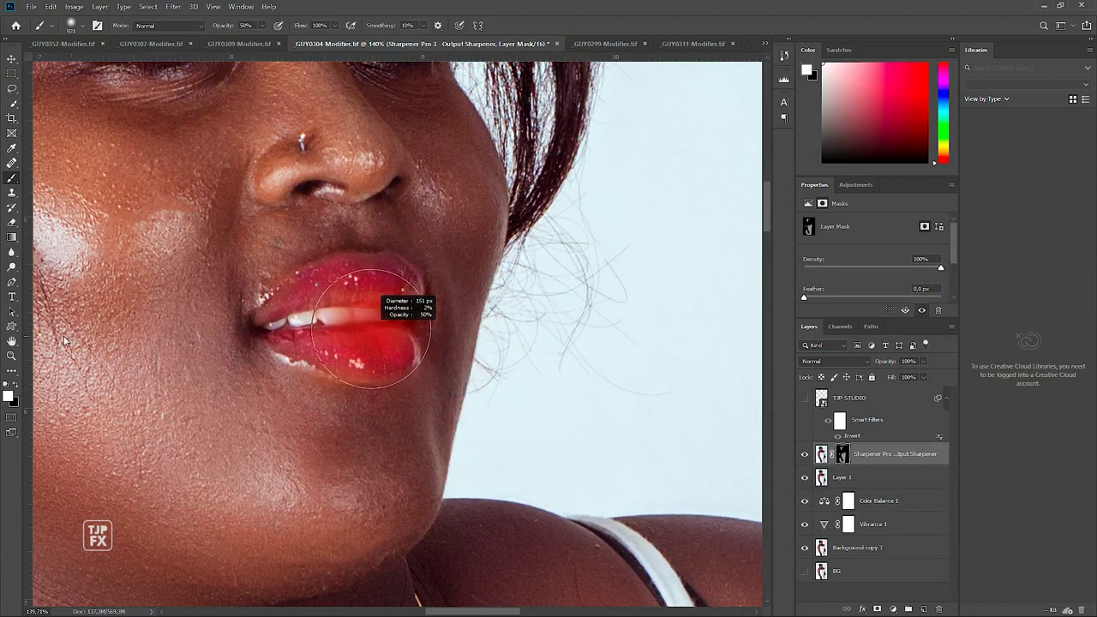
Paint sharpening onto the lips and resize the brush to about 173 px.
{"action": "mouse_move", "coordinate": [396, 295]}
{"action": "left_mouse_down"}
{"action": "mouse_move", "coordinate": [409, 297]}
{"action": "mouse_move", "coordinate": [326, 300]}
{"action": "left_mouse_up"}
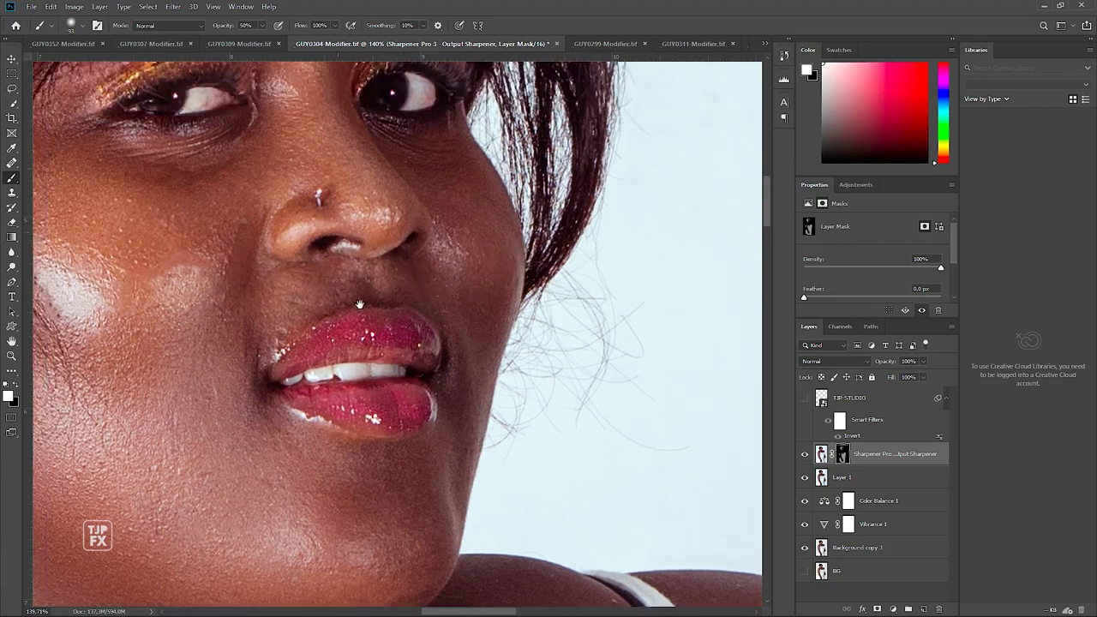
{"action": "left_click_drag", "start_coordinate": [338, 226], "coordinate": [437, 503]}
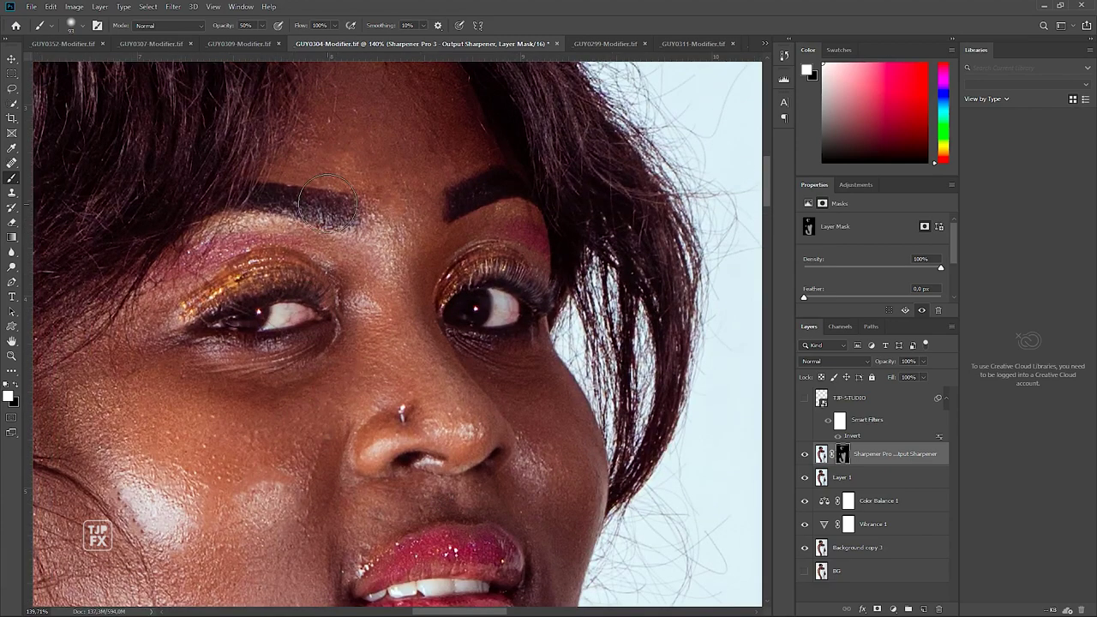
{"action": "left_click_drag", "start_coordinate": [571, 213], "coordinate": [488, 357]}
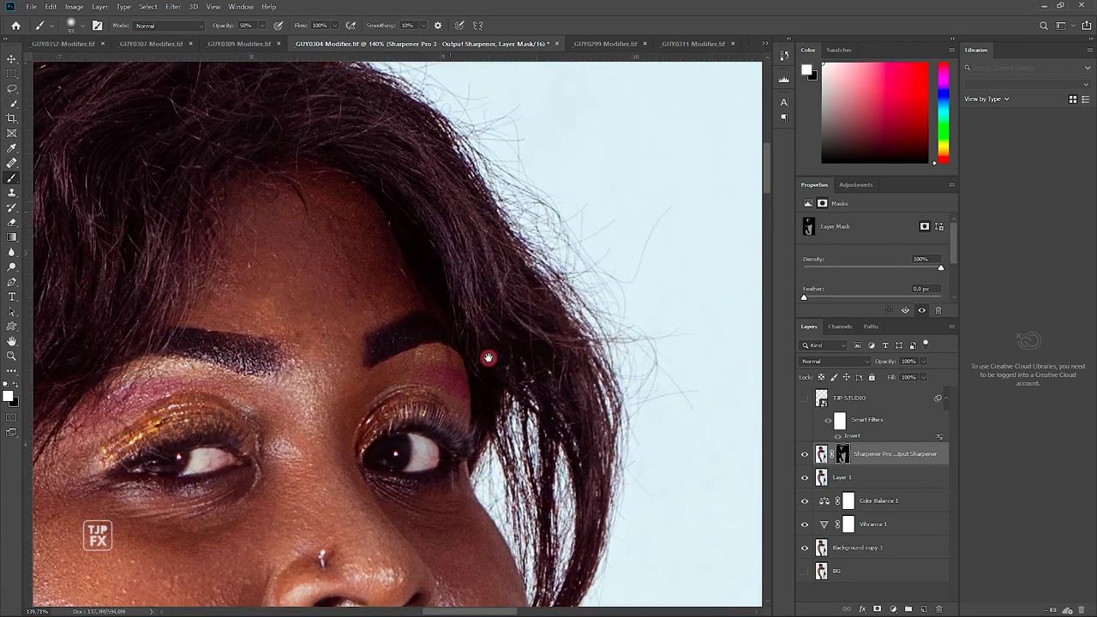
{"action": "left_click_drag", "start_coordinate": [411, 187], "coordinate": [445, 193]}
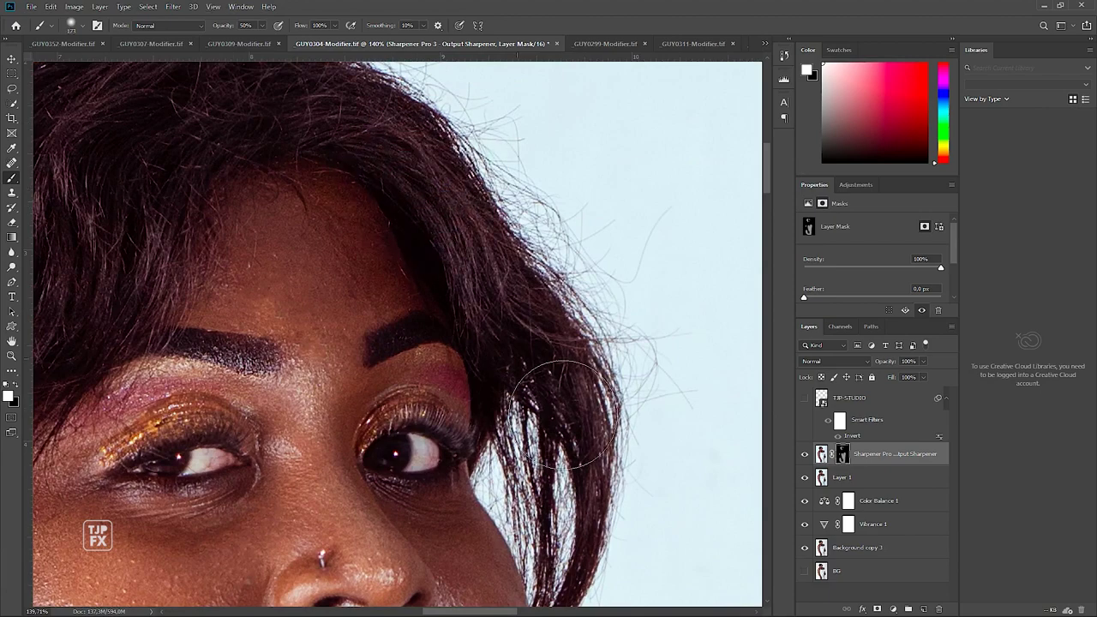
Brush sharpening over the eyes, the top and left side of the hair, ear and neck.
{"action": "left_click_drag", "start_coordinate": [304, 97], "coordinate": [549, 225]}
{"action": "left_click_drag", "start_coordinate": [250, 176], "coordinate": [576, 176]}
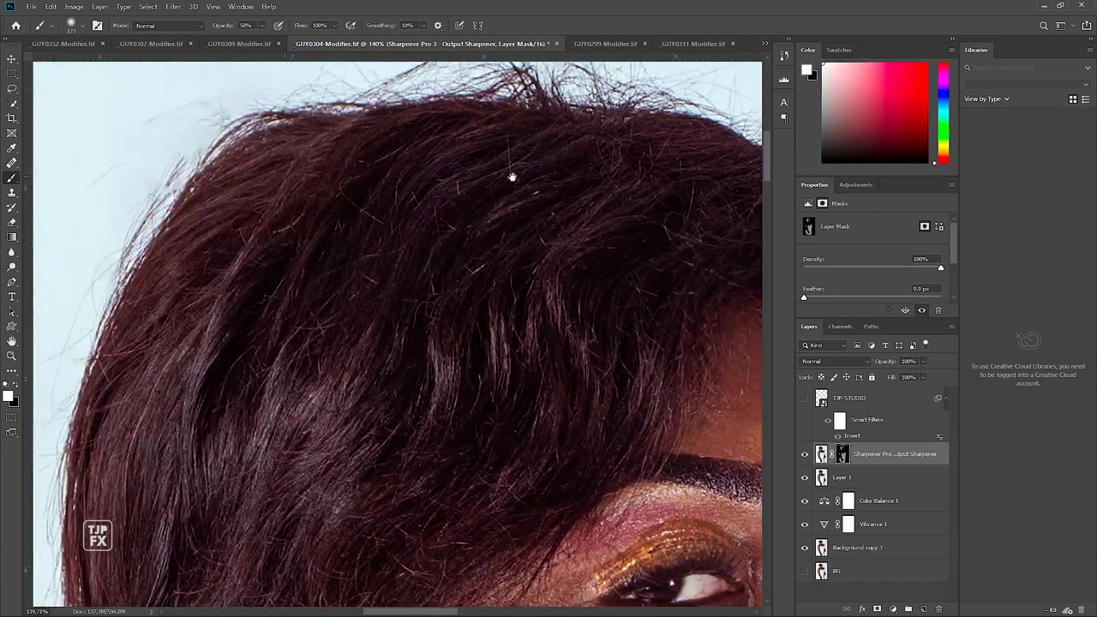
{"action": "scroll", "coordinate": [194, 232], "scroll_direction": "down", "scroll_amount": 3}
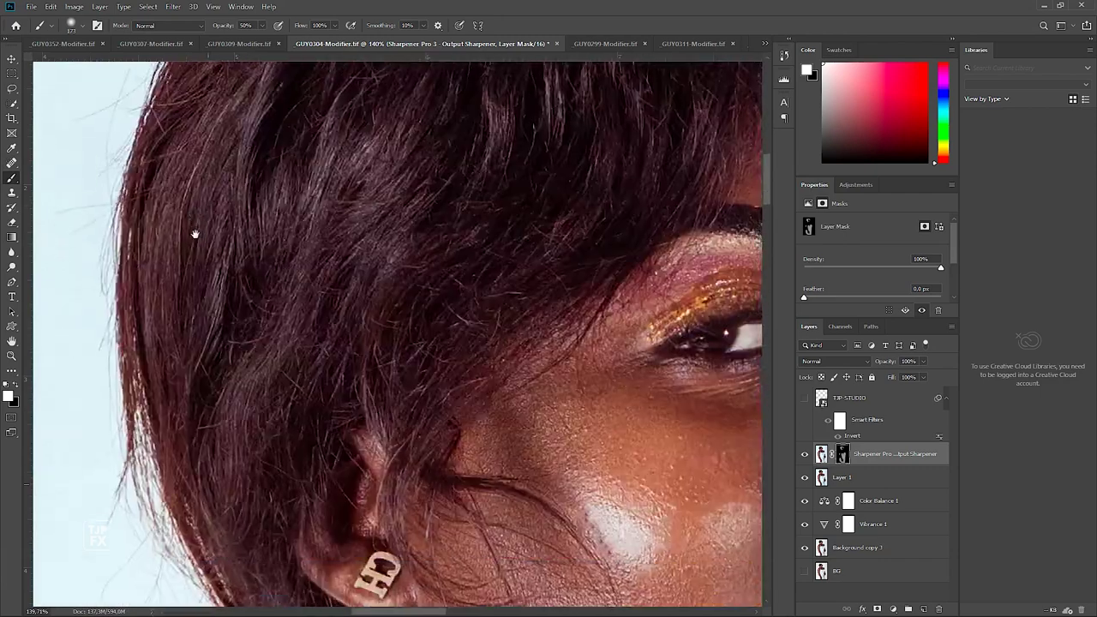
{"action": "scroll", "coordinate": [188, 282], "scroll_direction": "down", "scroll_amount": 2}
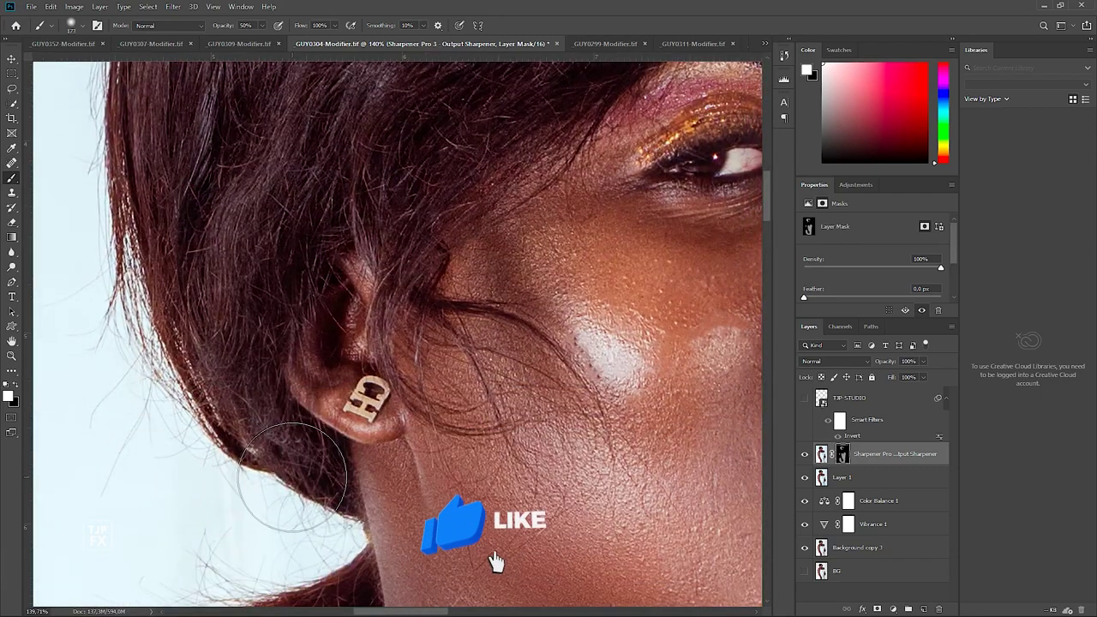
{"action": "left_click_drag", "start_coordinate": [313, 476], "coordinate": [250, 270]}
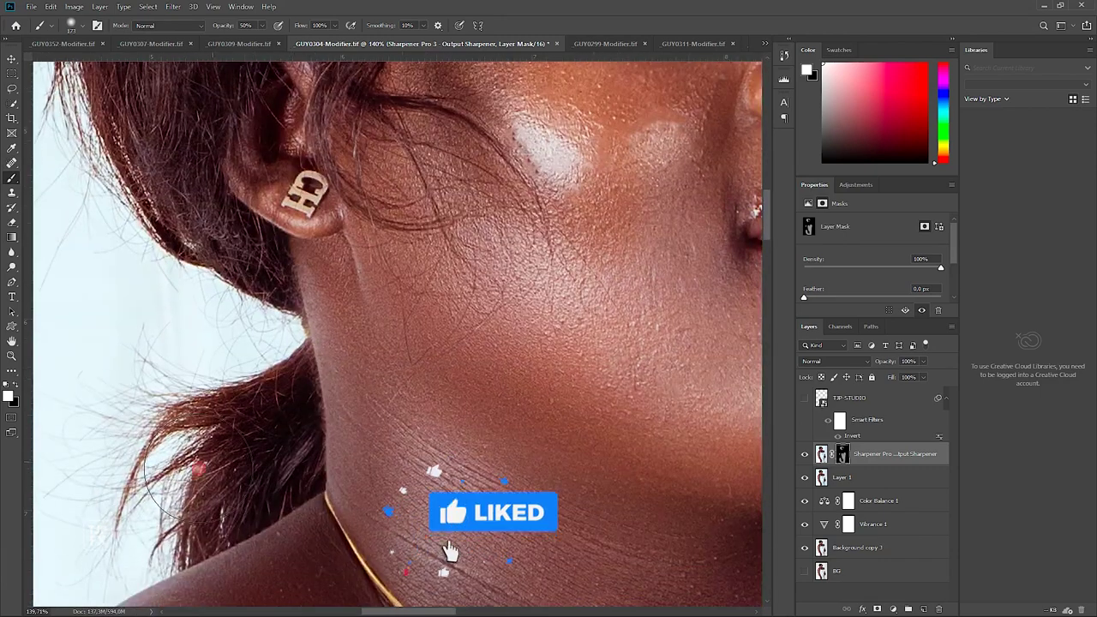
{"action": "scroll", "coordinate": [318, 277], "scroll_direction": "down", "scroll_amount": 2}
{"action": "scroll", "coordinate": [318, 277], "scroll_direction": "down", "scroll_amount": 2}
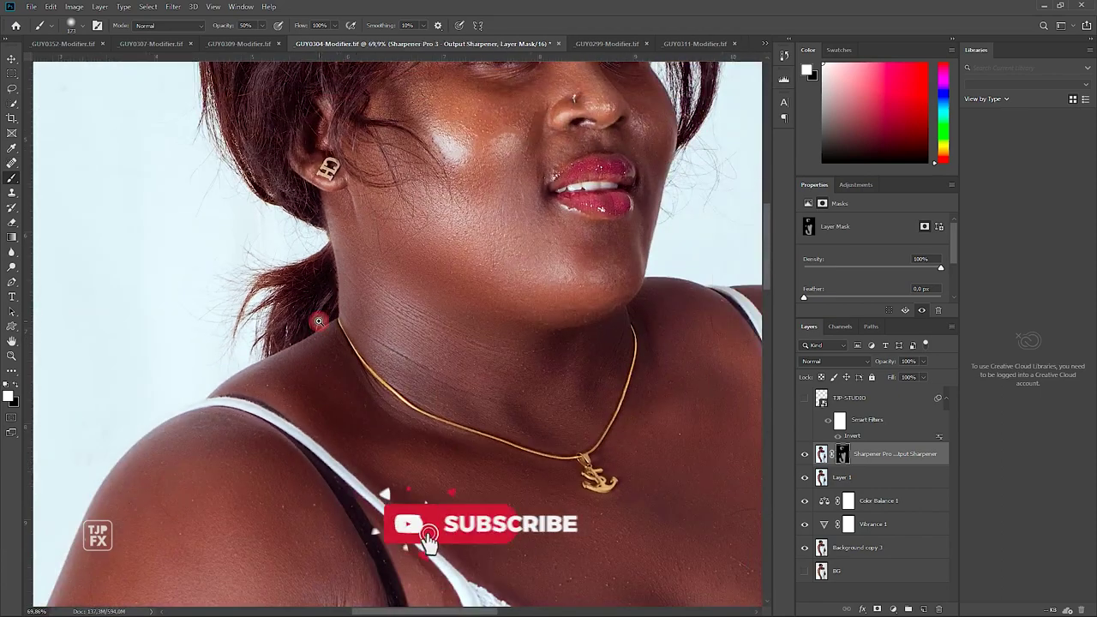
{"action": "scroll", "coordinate": [348, 298], "scroll_direction": "down", "scroll_amount": 1}
{"action": "scroll", "coordinate": [348, 298], "scroll_direction": "down", "scroll_amount": 2}
{"action": "scroll", "coordinate": [348, 299], "scroll_direction": "down", "scroll_amount": 2}
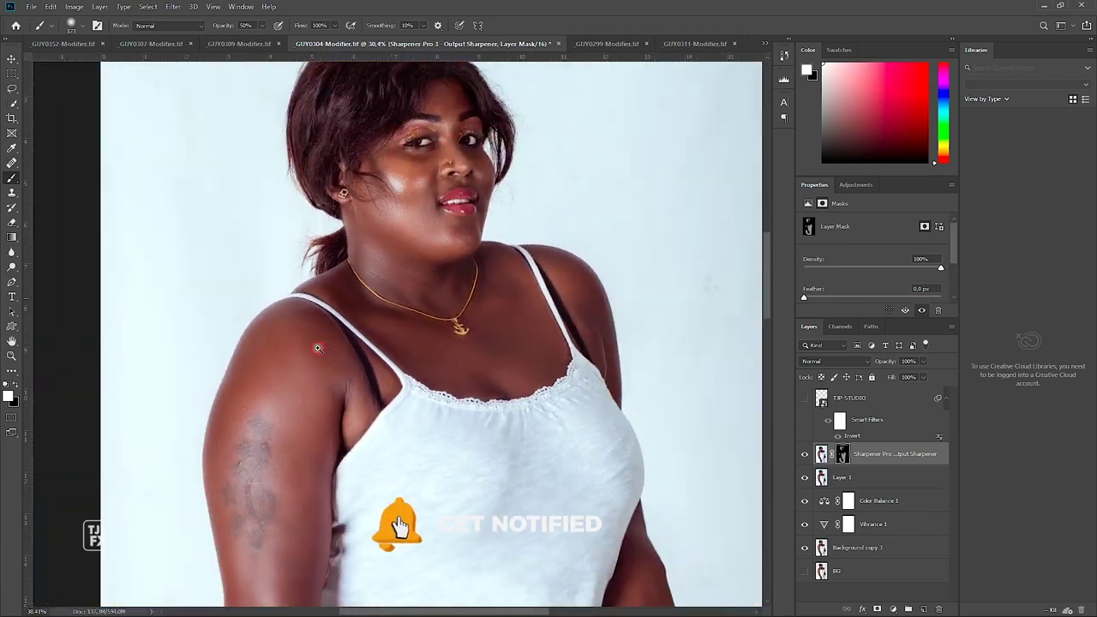
{"action": "left_click_drag", "start_coordinate": [445, 323], "coordinate": [448, 313]}
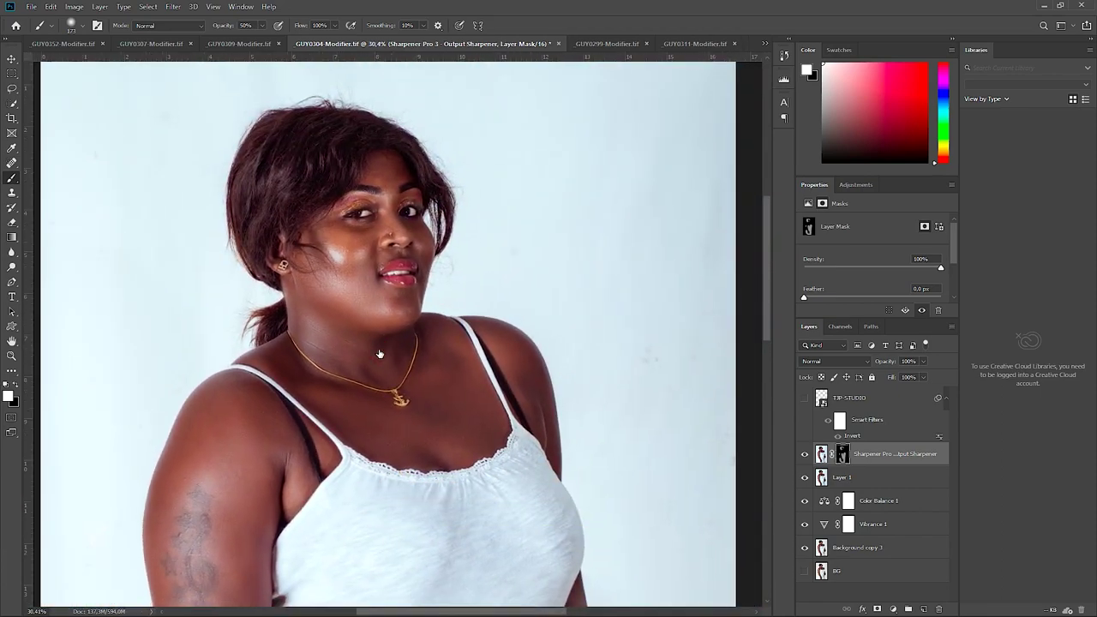
Show the TJP-STUDIO watermark and save GUY0304-Modifier.tif.
{"action": "left_click", "coordinate": [806, 398]}
{"action": "key", "text": "ctrl+minus"}
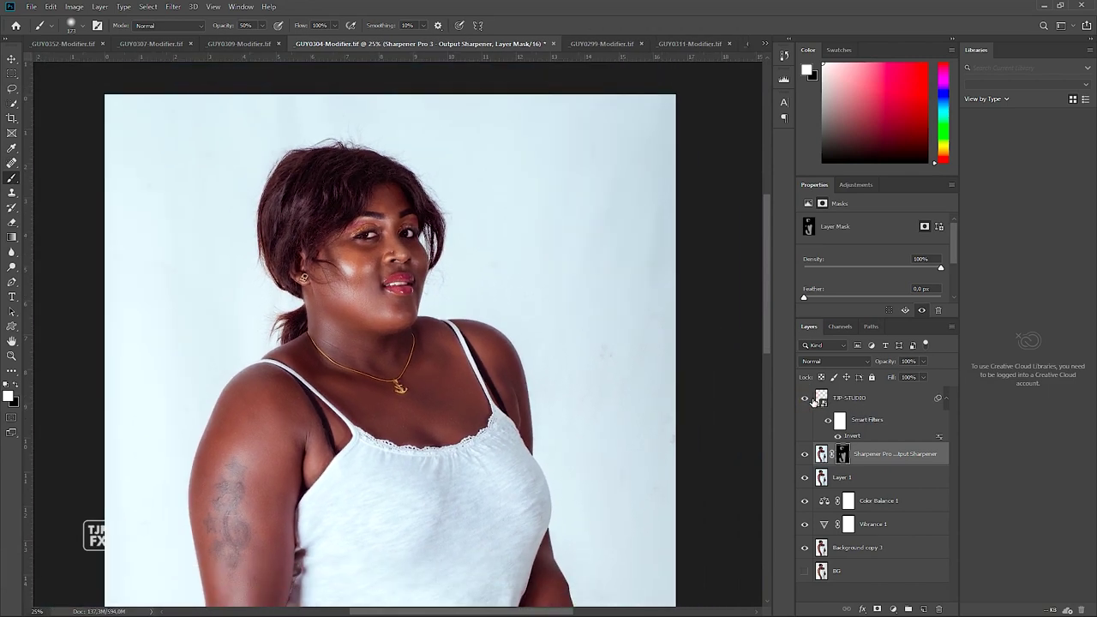
{"action": "key", "text": "ctrl+minus"}
{"action": "key", "text": "ctrl+s"}
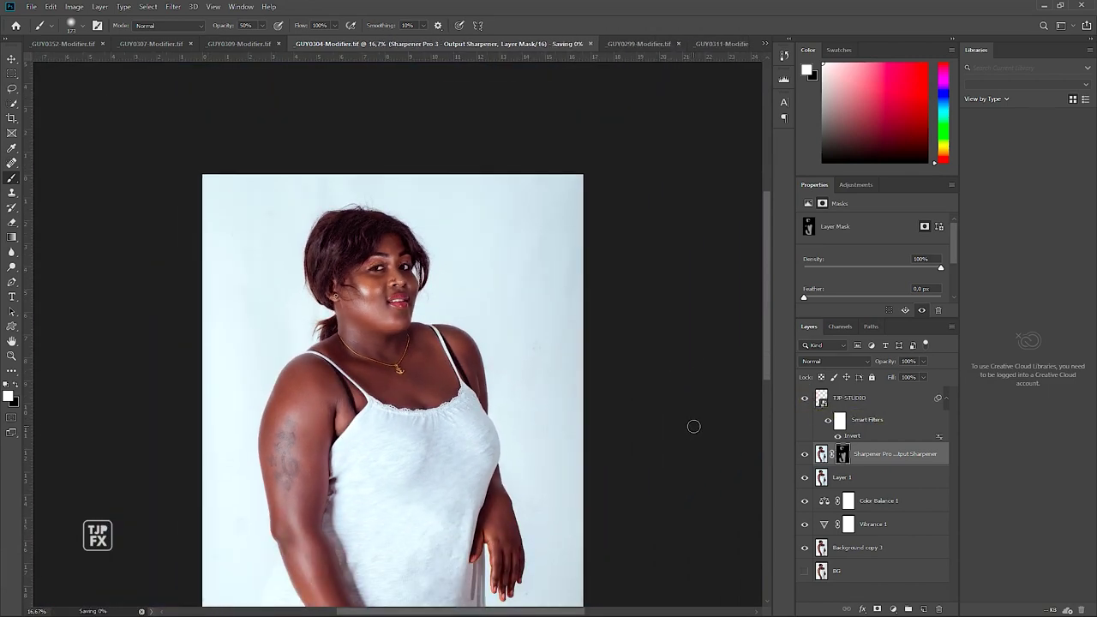
Zoom and pan around the portrait to review the saved result.
{"action": "key", "text": "ctrl+plus"}
{"action": "key", "text": "ctrl+plus"}
{"action": "key", "text": "ctrl+plus"}
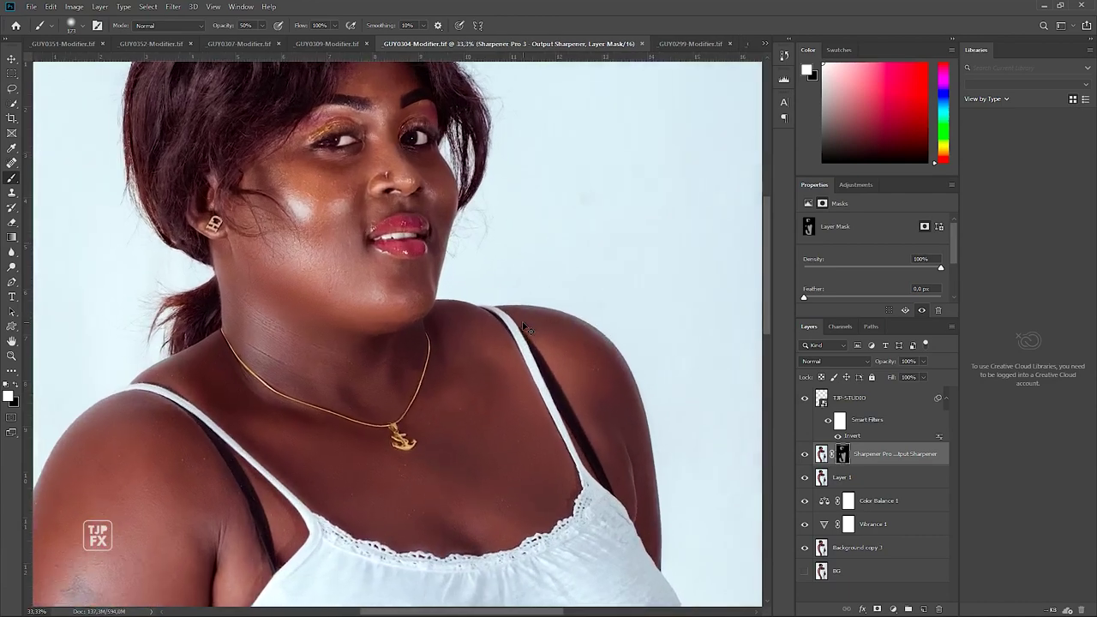
{"action": "scroll", "coordinate": [356, 243], "scroll_direction": "up", "scroll_amount": 5}
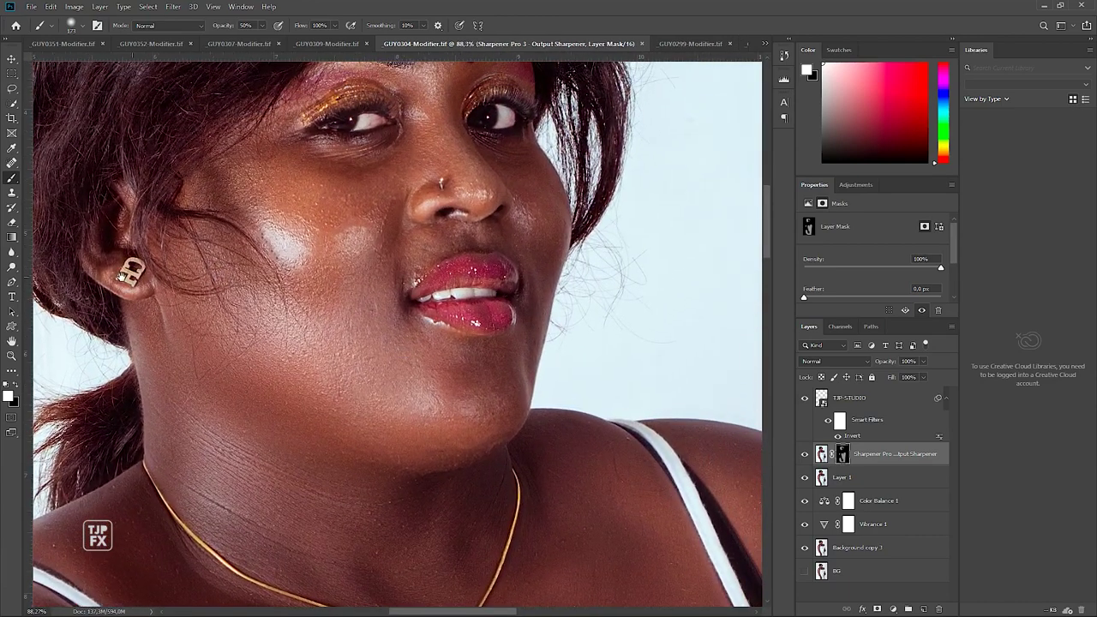
{"action": "left_click_drag", "start_coordinate": [404, 352], "coordinate": [375, 380]}
{"action": "scroll", "coordinate": [340, 243], "scroll_direction": "up", "scroll_amount": 2}
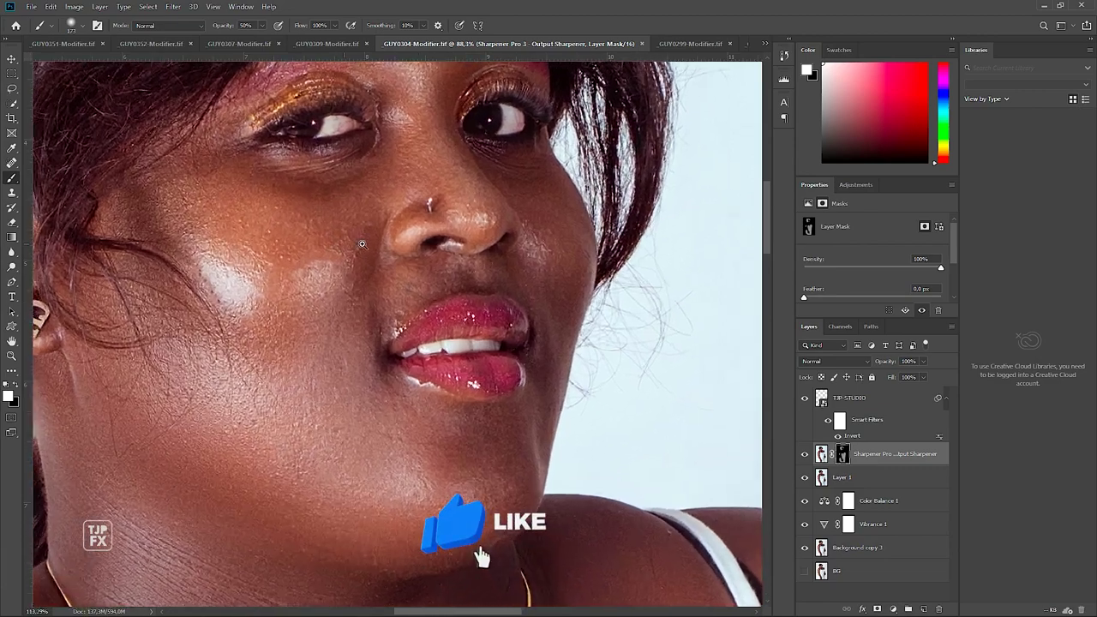
{"action": "scroll", "coordinate": [332, 417], "scroll_direction": "up", "scroll_amount": 2}
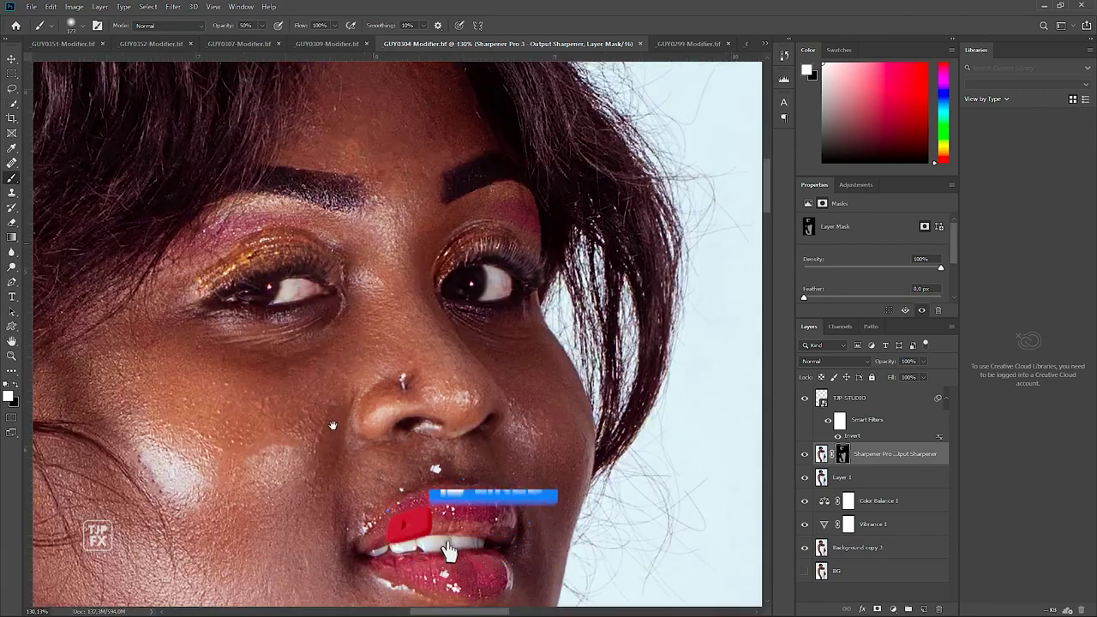
{"action": "scroll", "coordinate": [343, 425], "scroll_direction": "down", "scroll_amount": 2}
{"action": "scroll", "coordinate": [348, 429], "scroll_direction": "down", "scroll_amount": 2}
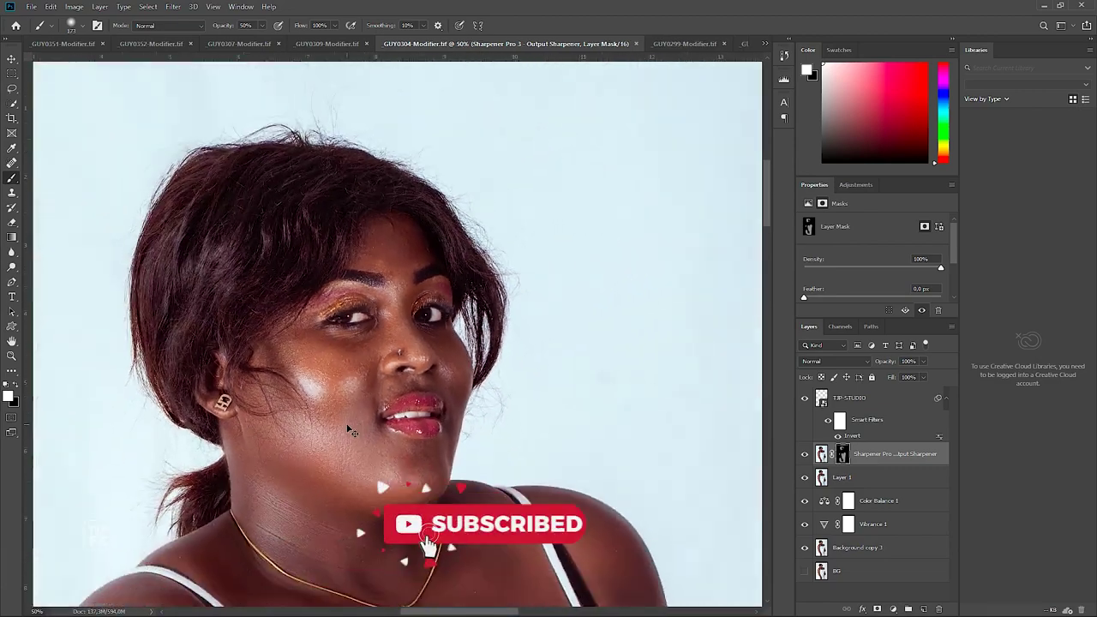
{"action": "scroll", "coordinate": [345, 425], "scroll_direction": "down", "scroll_amount": 1}
{"action": "scroll", "coordinate": [347, 425], "scroll_direction": "down", "scroll_amount": 1}
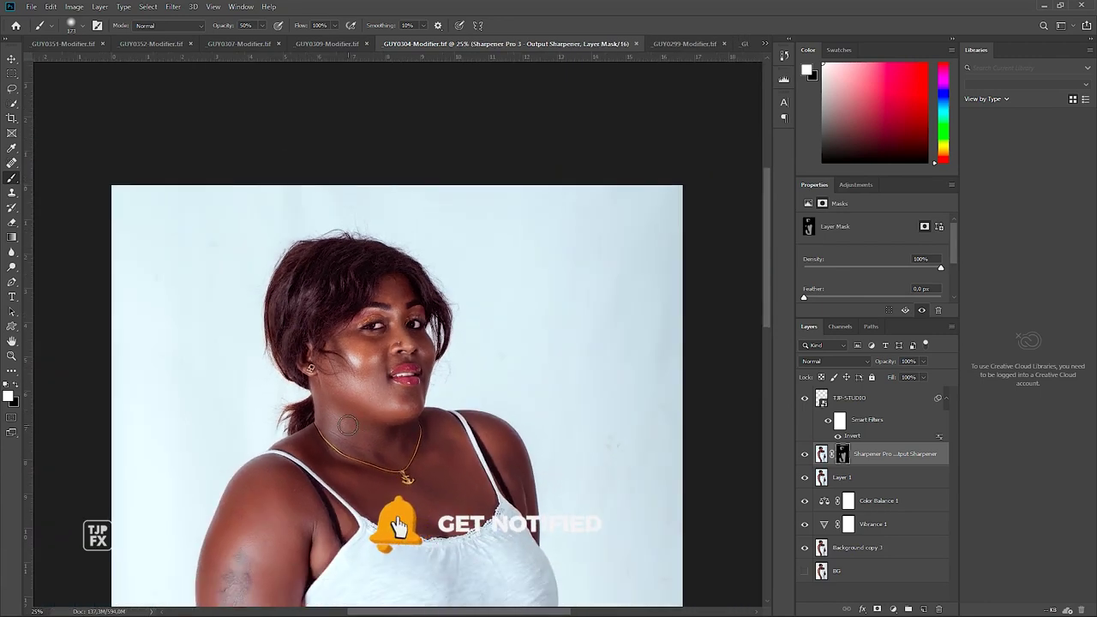